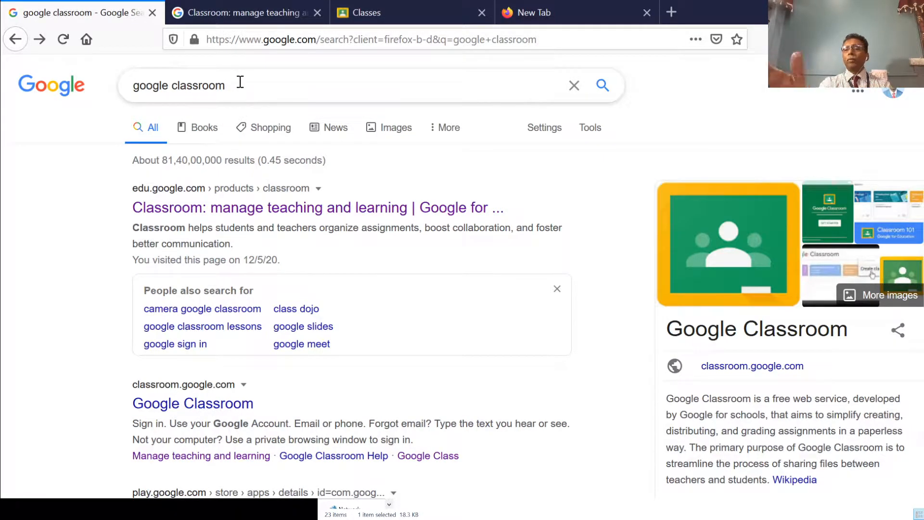
- Bring up the edu.google.com 'Manage teaching and learning with Classroom' page and show its Sign in options
{"action": "left_click", "coordinate": [896, 98]}
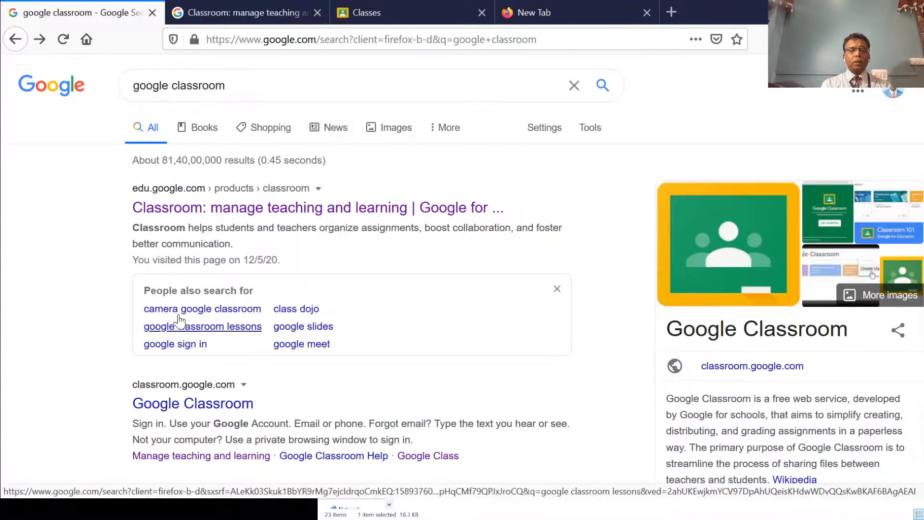
{"action": "left_click", "coordinate": [224, 5]}
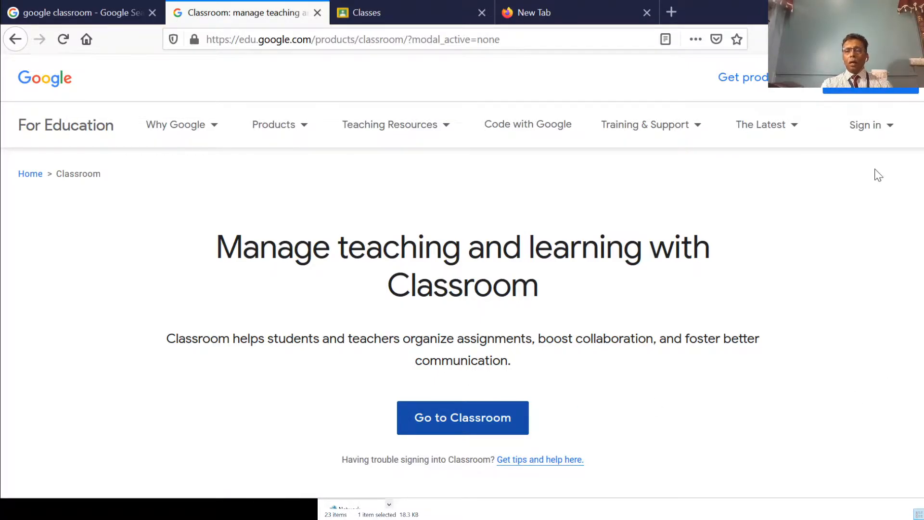
{"action": "left_click", "coordinate": [872, 137]}
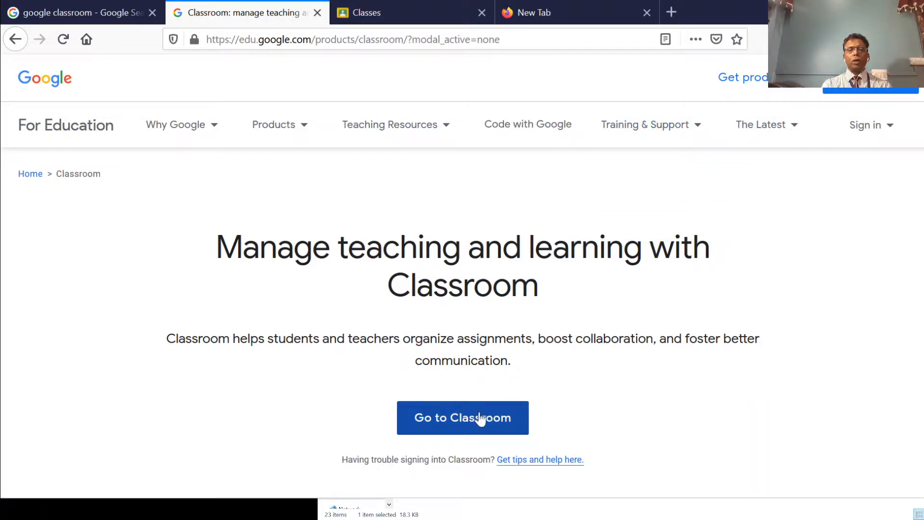
- From the Classroom Classes page, choose + then Create class to get a blank class form
{"action": "left_click", "coordinate": [397, 9]}
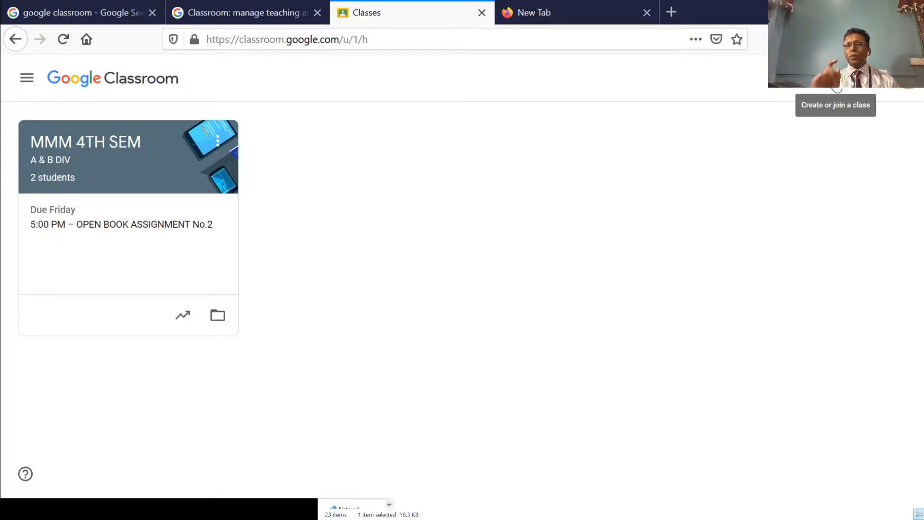
{"action": "left_click", "coordinate": [837, 88]}
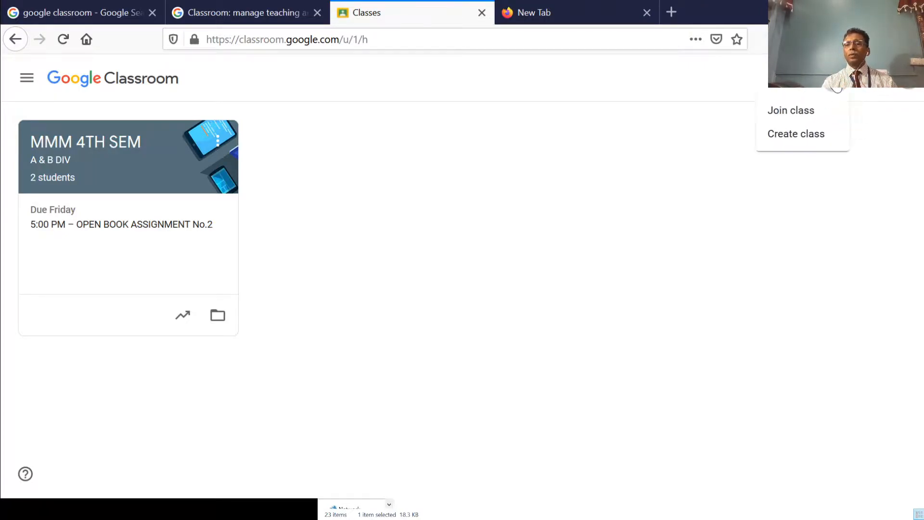
{"action": "left_click", "coordinate": [812, 136]}
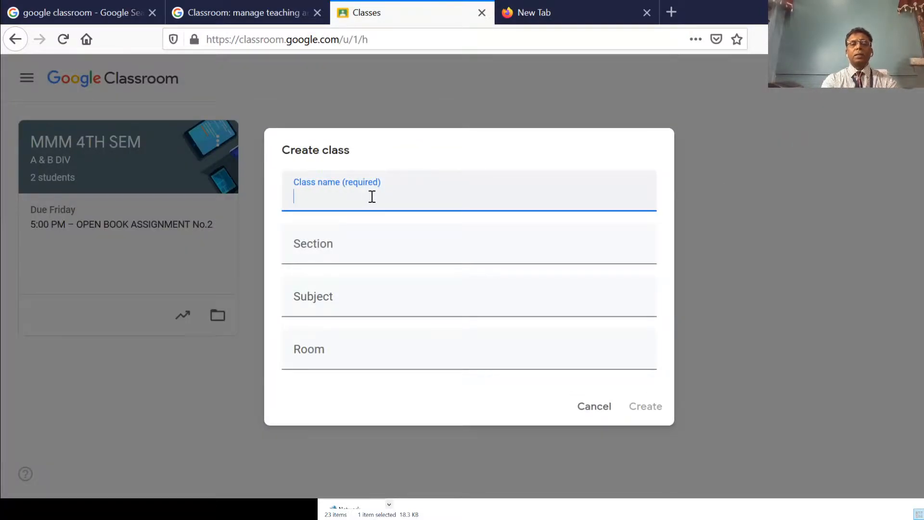
- Name the class 'PEHVCI 6TH SEM ALL BRANCHES ALL DIVISIONS' with section 'ALL BRANCHES, ALL DIVISIONS'
{"action": "type", "text": "PEH"}
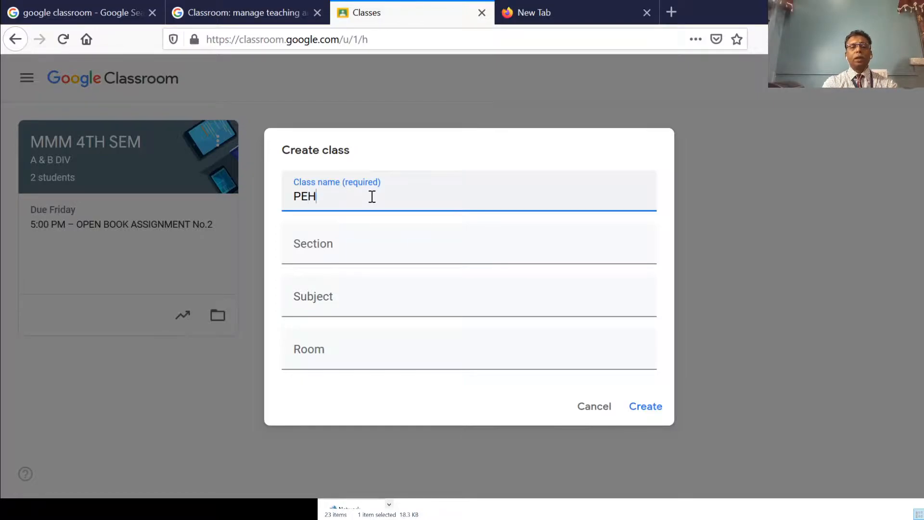
{"action": "type", "text": "VCI "}
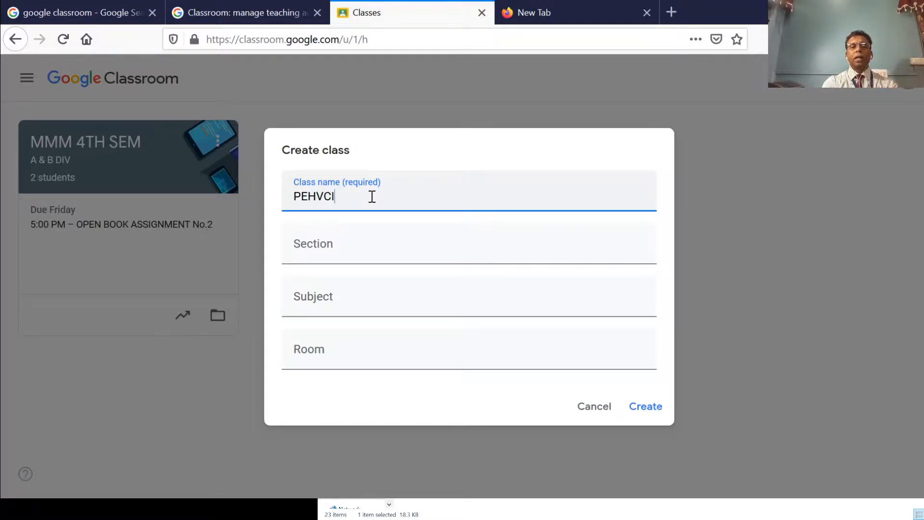
{"action": "type", "text": "5"}
{"action": "key", "text": "BackSpace"}
{"action": "type", "text": "6YH"}
{"action": "key", "text": "BackSpace"}
{"action": "key", "text": "BackSpace"}
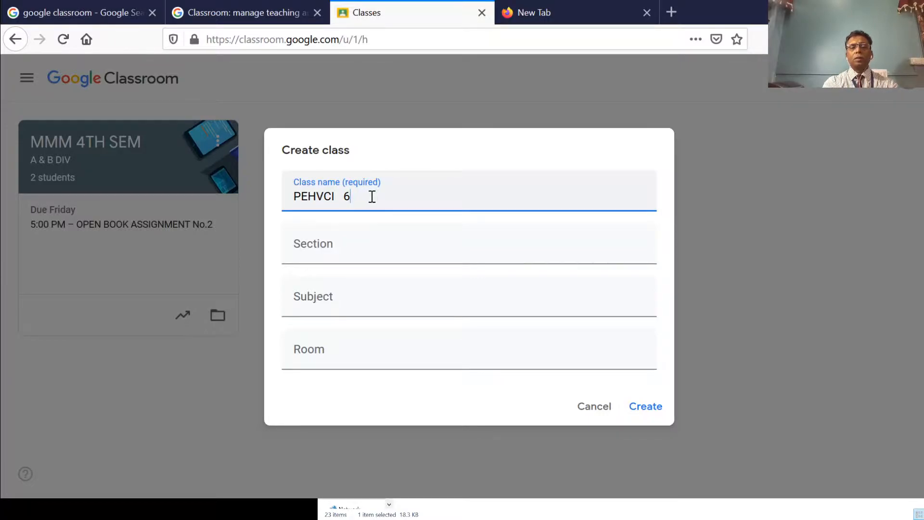
{"action": "type", "text": "TH SEM A"}
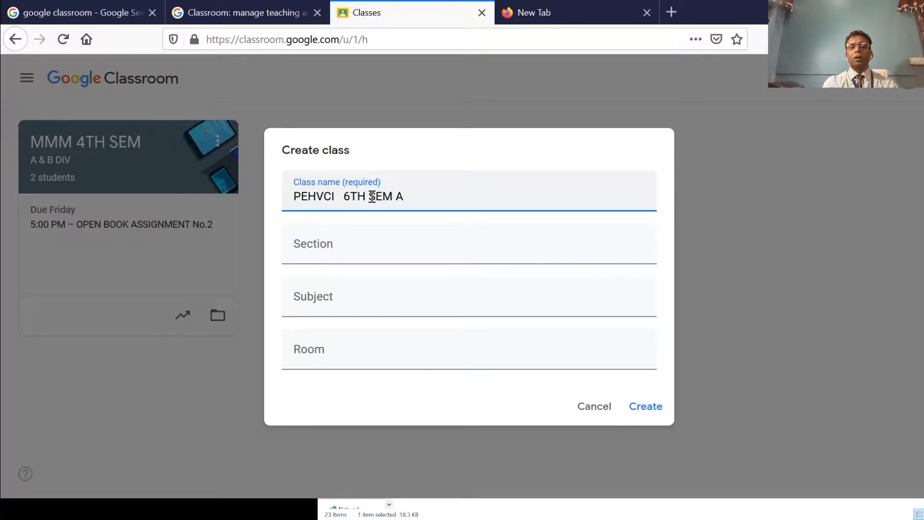
{"action": "type", "text": "LL  BRANC"}
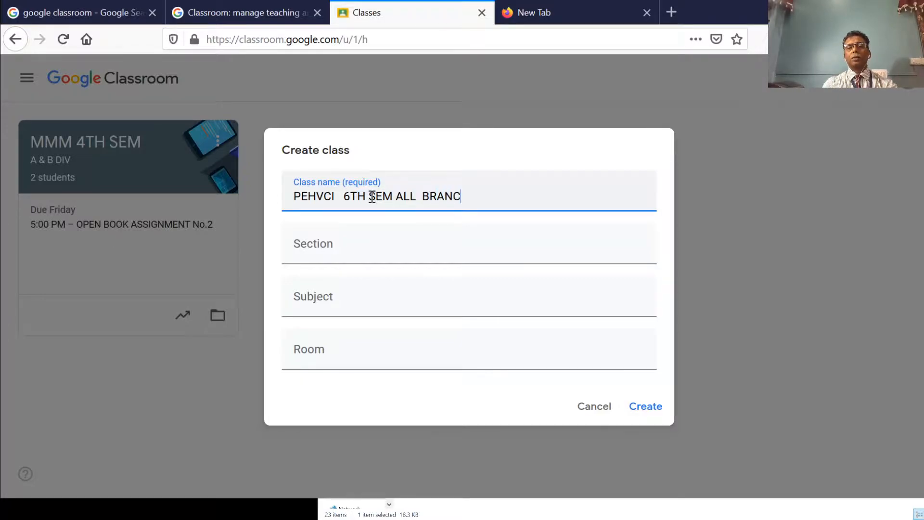
{"action": "type", "text": "HES A"}
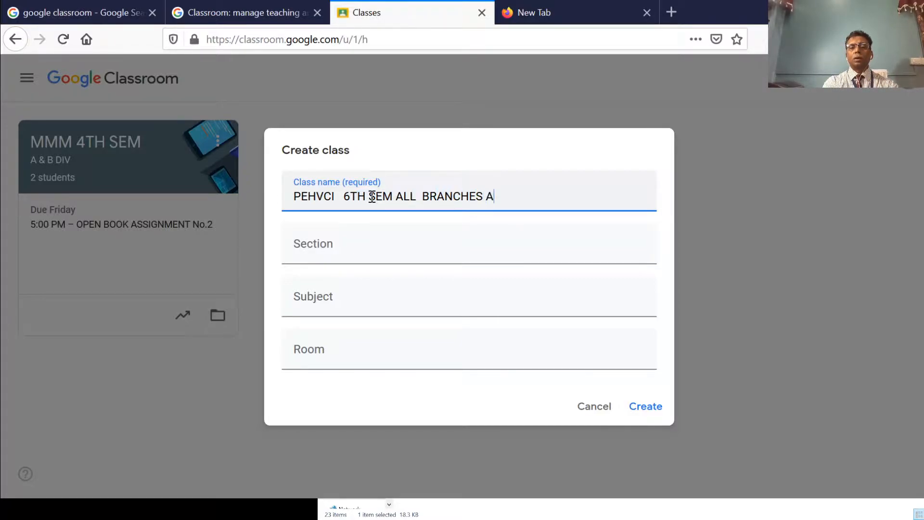
{"action": "type", "text": "LL DIVISIONS"}
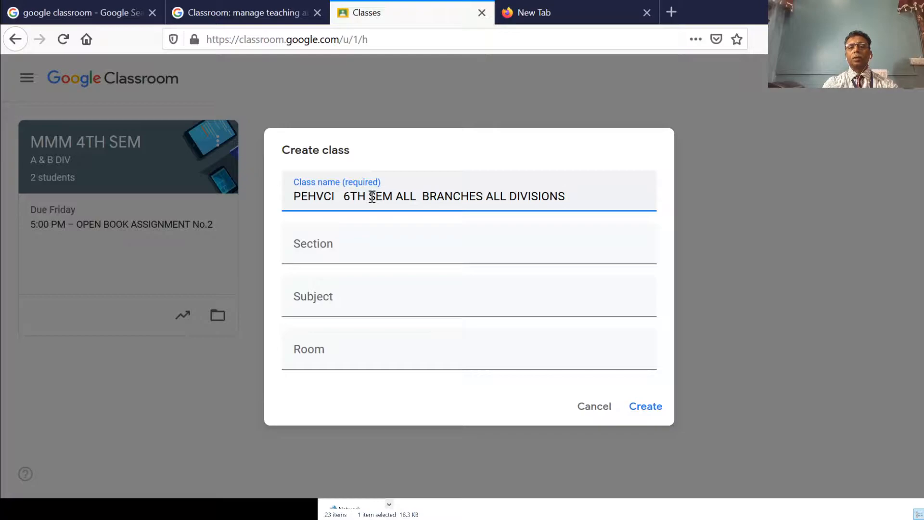
{"action": "left_click", "coordinate": [364, 247]}
{"action": "type", "text": "ALL G"}
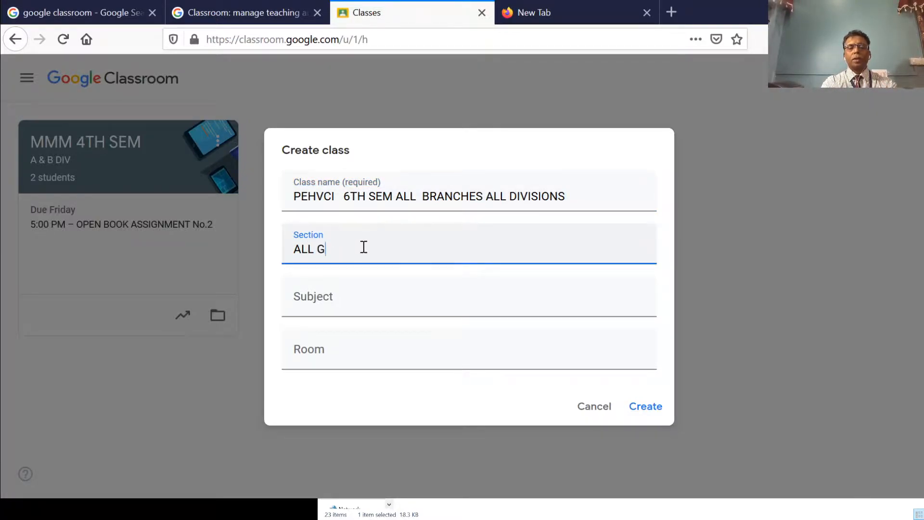
{"action": "key", "text": "BackSpace"}
{"action": "type", "text": "BRANCHES, ALL DIVISIONS"}
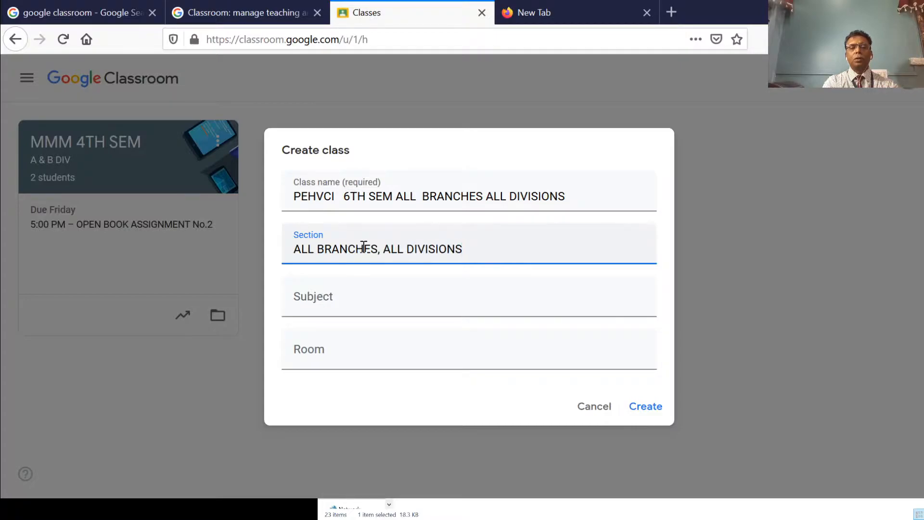
- Set subject 'PROFESSIONAL ETHICS AND HUMAN VALUES' and room 'OPEN BOOK ASSIGNMENT NO. 2', then create the class
{"action": "key", "text": "Tab"}
{"action": "type", "text": "PROFESSIONAL E"}
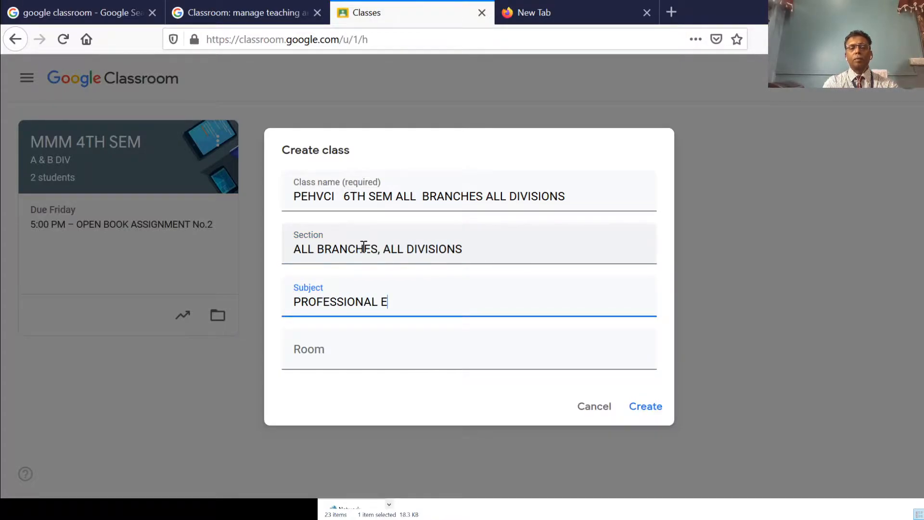
{"action": "type", "text": "THICS AND HUM"}
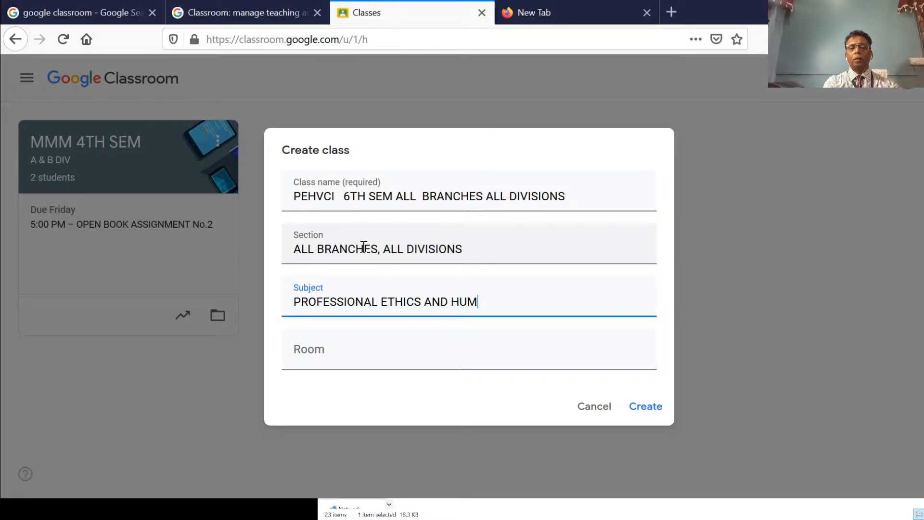
{"action": "type", "text": "AN VALUES"}
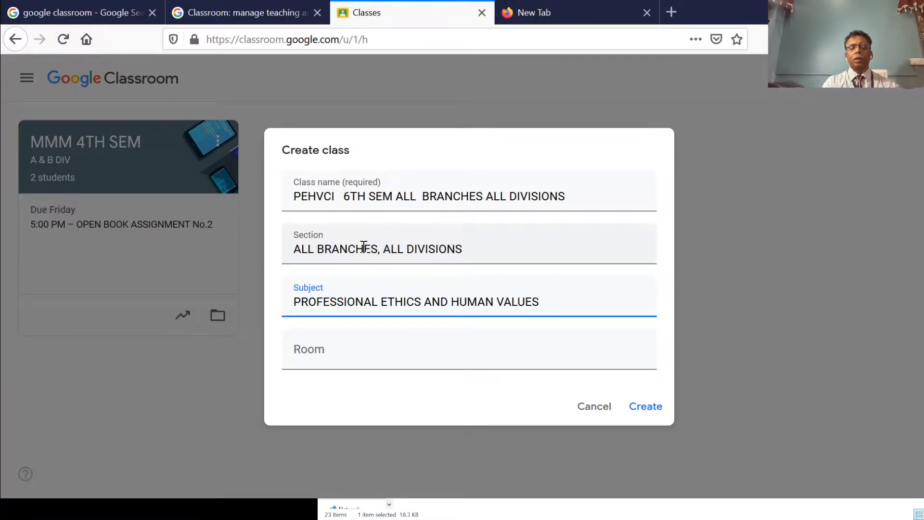
{"action": "left_click", "coordinate": [379, 350]}
{"action": "type", "text": "OPEN BOOK ASSIGNMENT"}
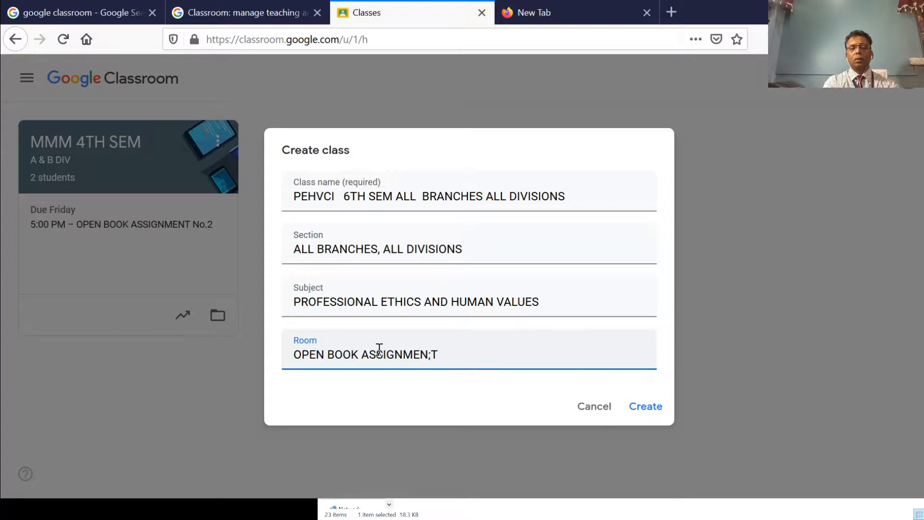
{"action": "key", "text": "BackSpace"}
{"action": "key", "text": "BackSpace"}
{"action": "type", "text": "T NO. 2"}
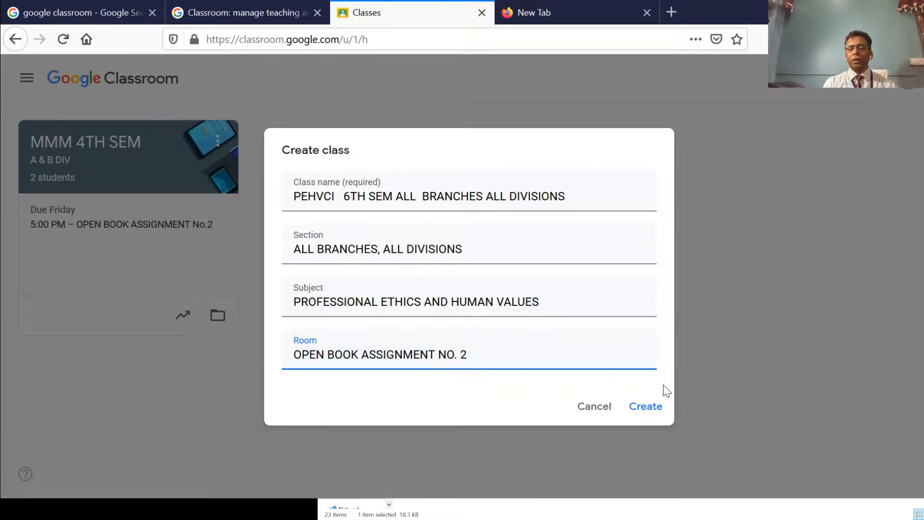
{"action": "left_click", "coordinate": [648, 413]}
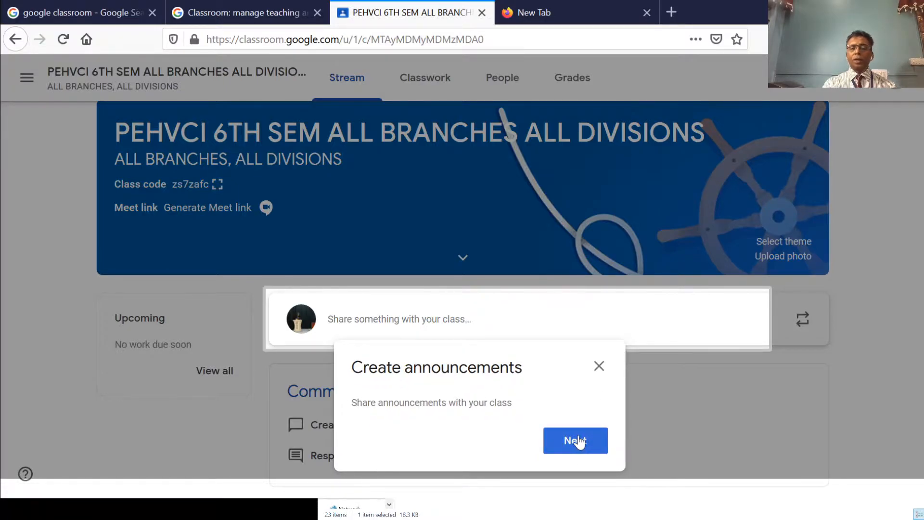
- Dismiss the Create announcements and Reuse announcements tips on the new class Stream
{"action": "left_click", "coordinate": [578, 441]}
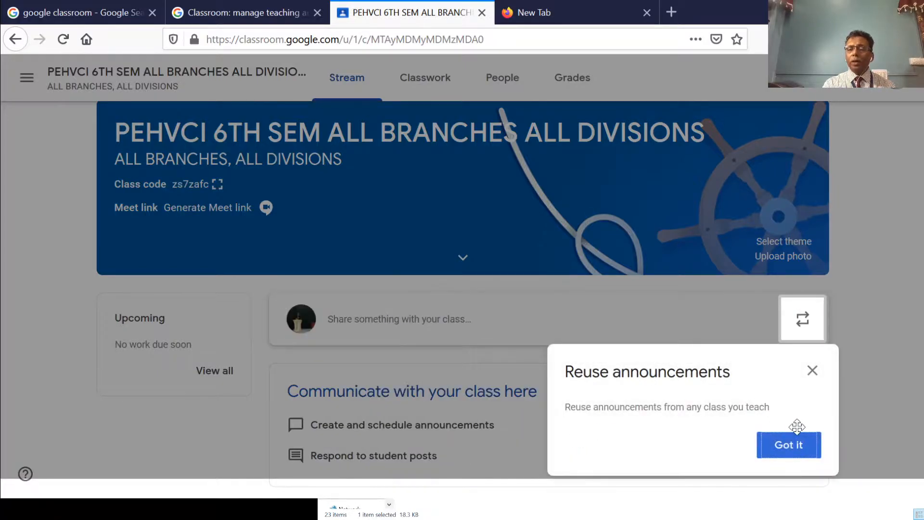
{"action": "left_click", "coordinate": [797, 448]}
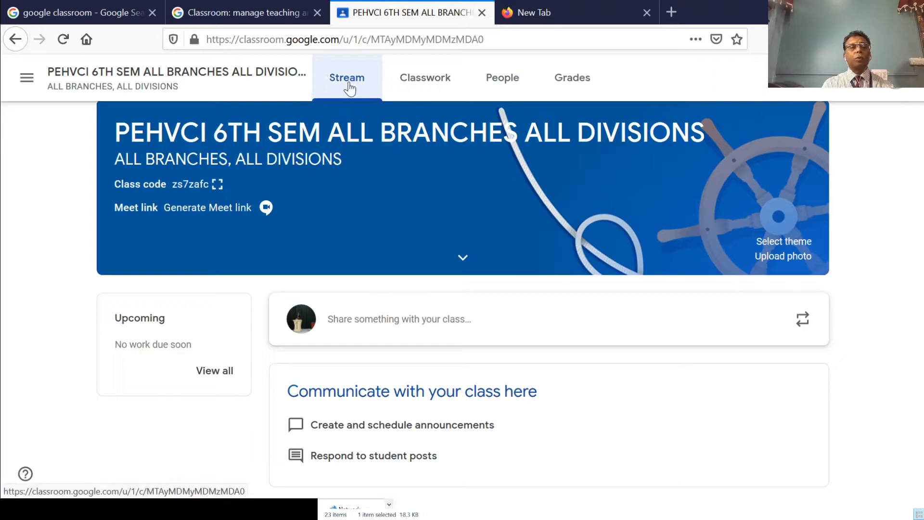
- Open the PEHVCI class's Classwork page and show the + Create options
{"action": "left_click", "coordinate": [24, 80]}
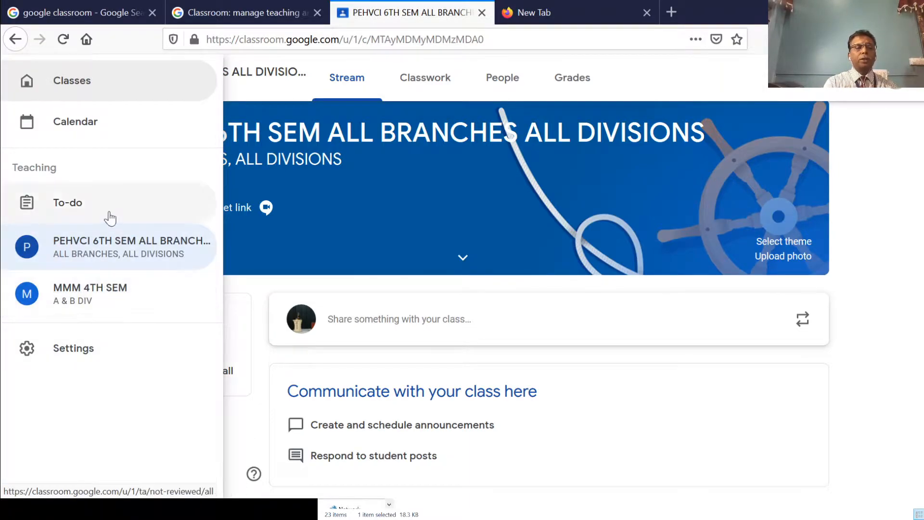
{"action": "left_click", "coordinate": [114, 249]}
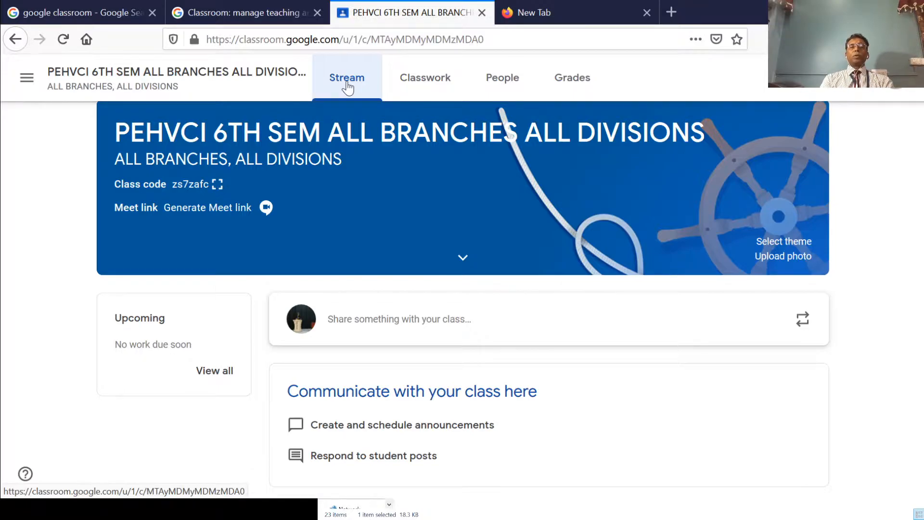
{"action": "left_click", "coordinate": [445, 80]}
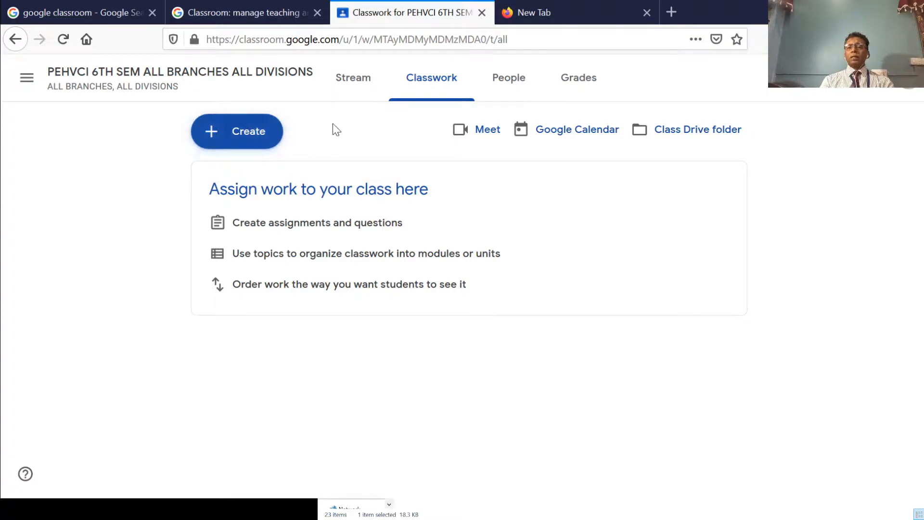
{"action": "left_click", "coordinate": [270, 138]}
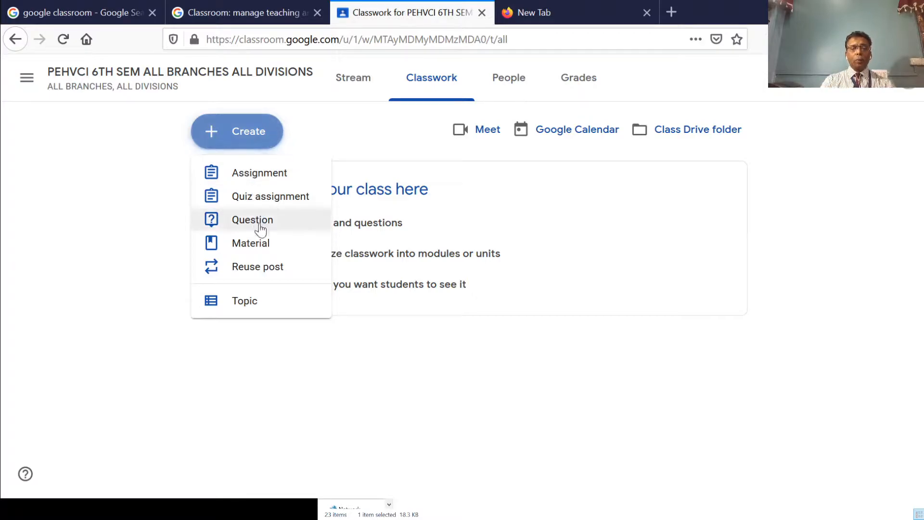
- Start a new Material titled 'CONSTITUTION OF INDIA BOOK'
{"action": "left_click", "coordinate": [262, 247]}
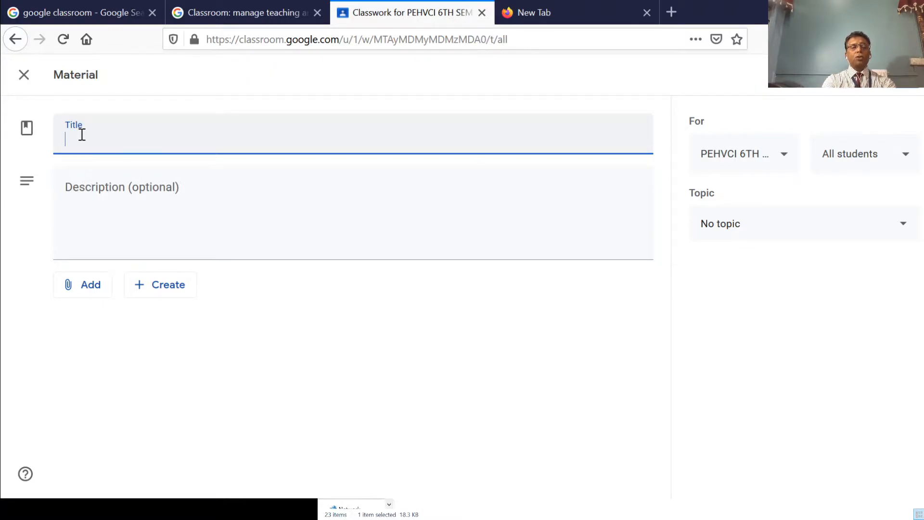
{"action": "type", "text": "condsi"}
{"action": "key", "text": "BackSpace"}
{"action": "key", "text": "BackSpace"}
{"action": "key", "text": "BackSpace"}
{"action": "key", "text": "BackSpace"}
{"action": "key", "text": "BackSpace"}
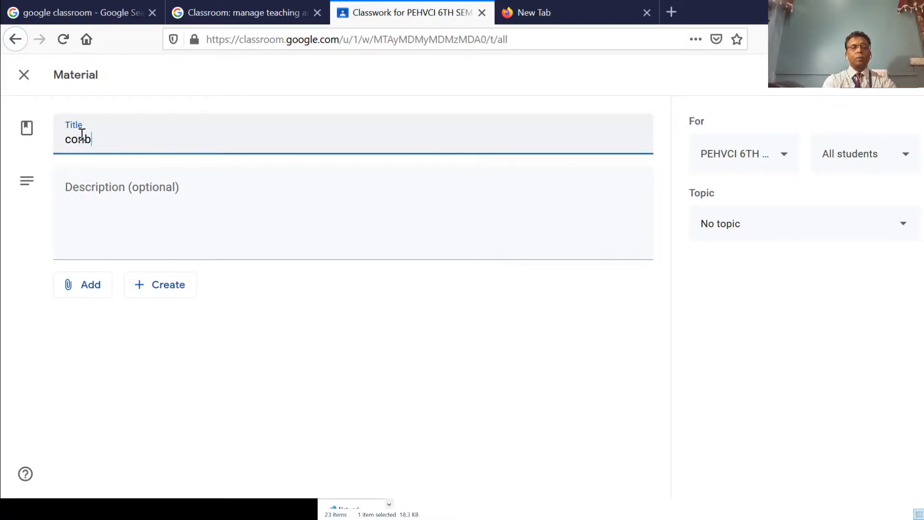
{"action": "key", "text": "BackSpace"}
{"action": "type", "text": "con"}
{"action": "key", "text": "BackSpace"}
{"action": "key", "text": "BackSpace"}
{"action": "type", "text": "con"}
{"action": "key", "text": "BackSpace"}
{"action": "key", "text": "BackSpace"}
{"action": "key", "text": "BackSpace"}
{"action": "type", "text": "CONSTITUTION OF"}
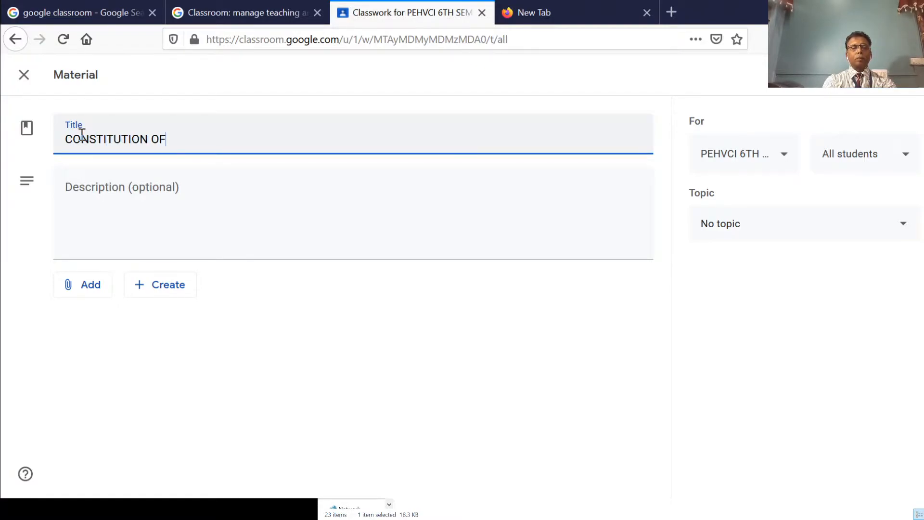
{"action": "type", "text": " INDIA BOOK"}
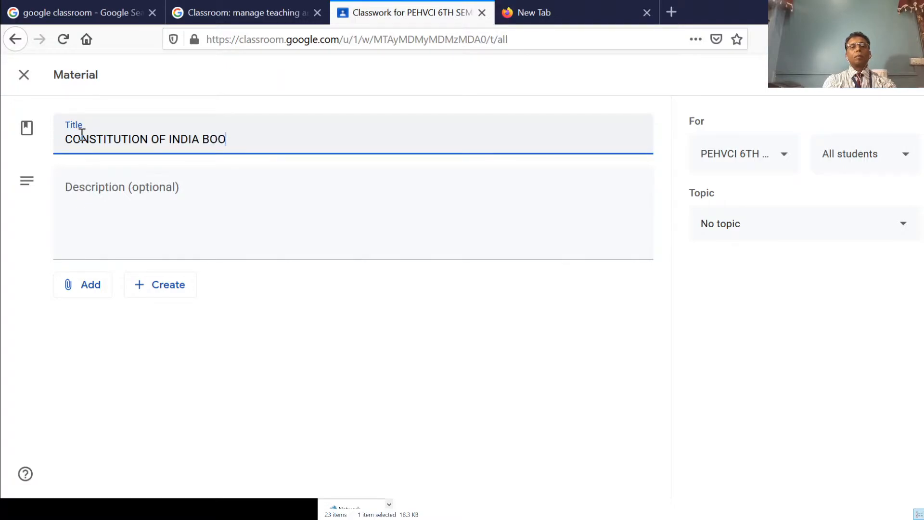
- Give the material the description 'TEXT BOOK' and show the Add attachment choices
{"action": "left_click", "coordinate": [100, 199]}
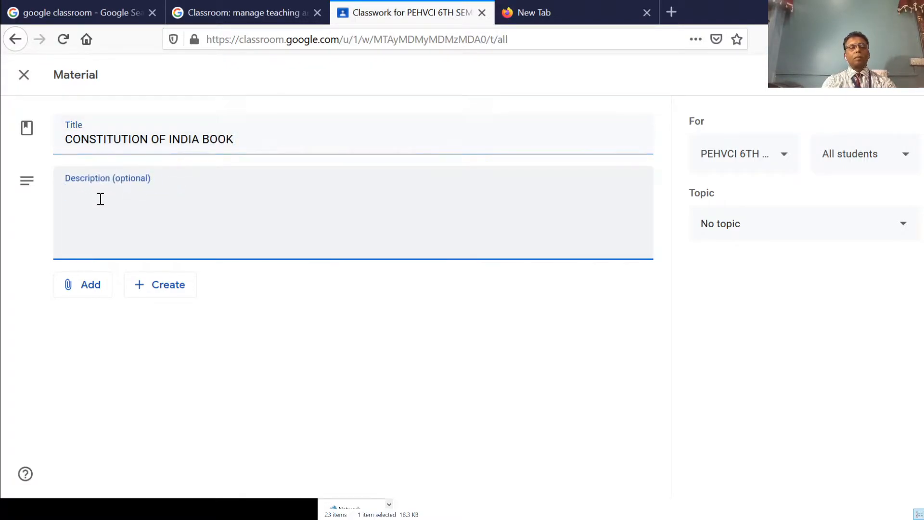
{"action": "type", "text": "TEXT BOOK"}
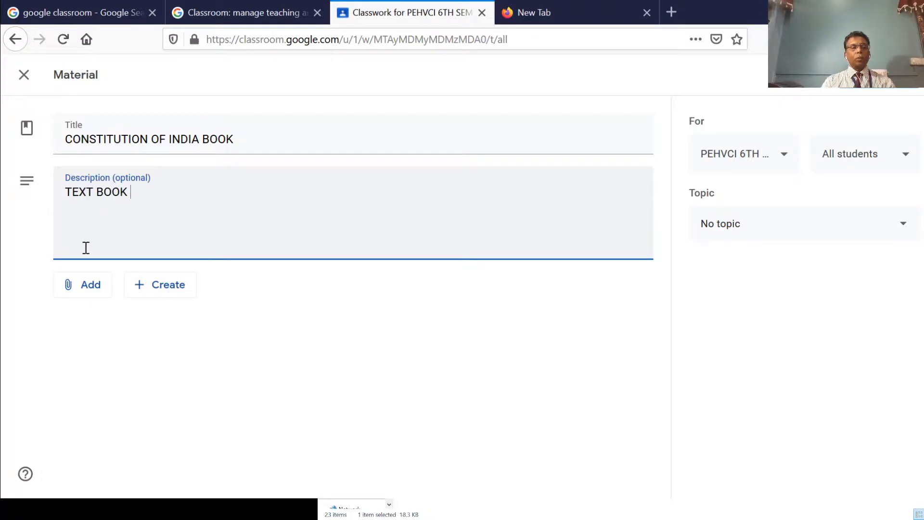
{"action": "left_click", "coordinate": [85, 288]}
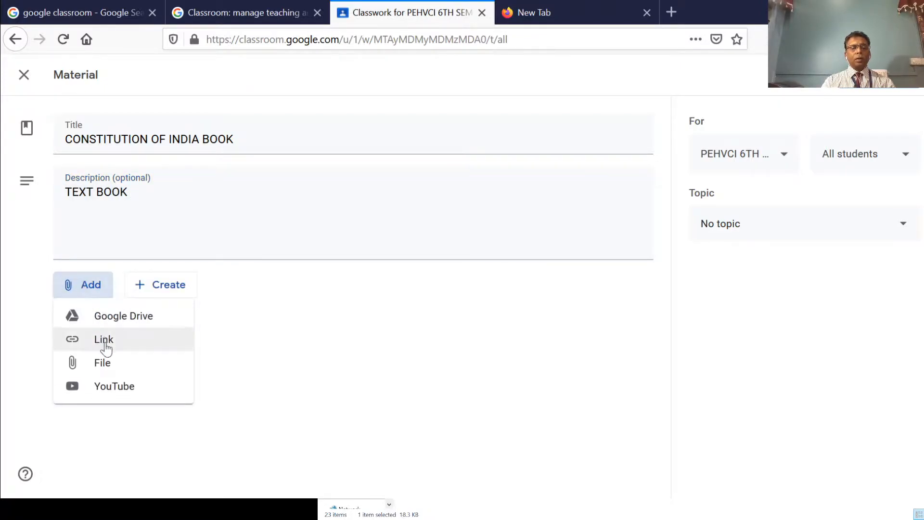
- Upload 'Professional Ethics and Human Values by R.S NAAGARAZAN.pdf' from the computer as the material's attachment
{"action": "left_click", "coordinate": [109, 362]}
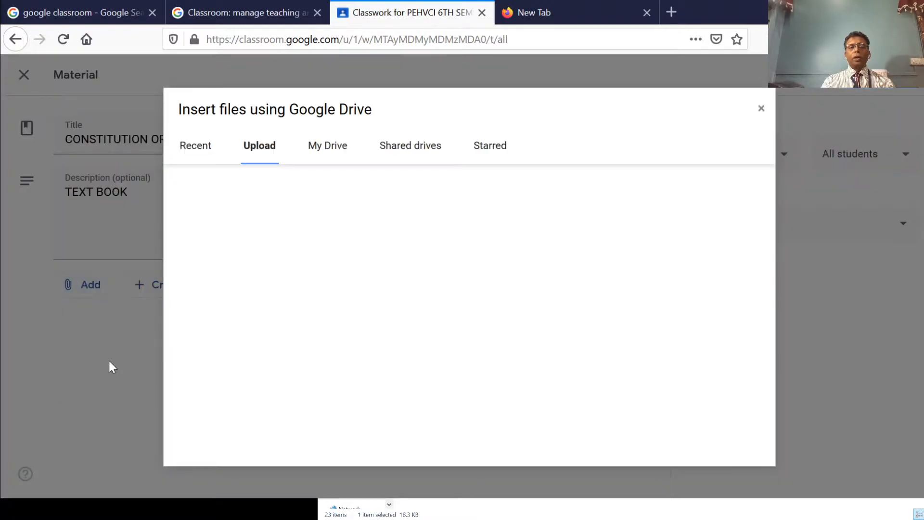
{"action": "left_click", "coordinate": [492, 296]}
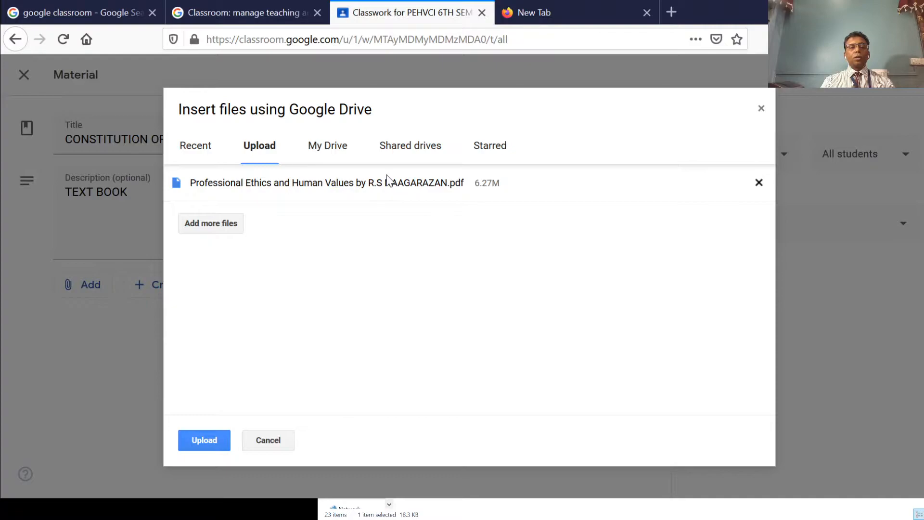
{"action": "left_click", "coordinate": [193, 440]}
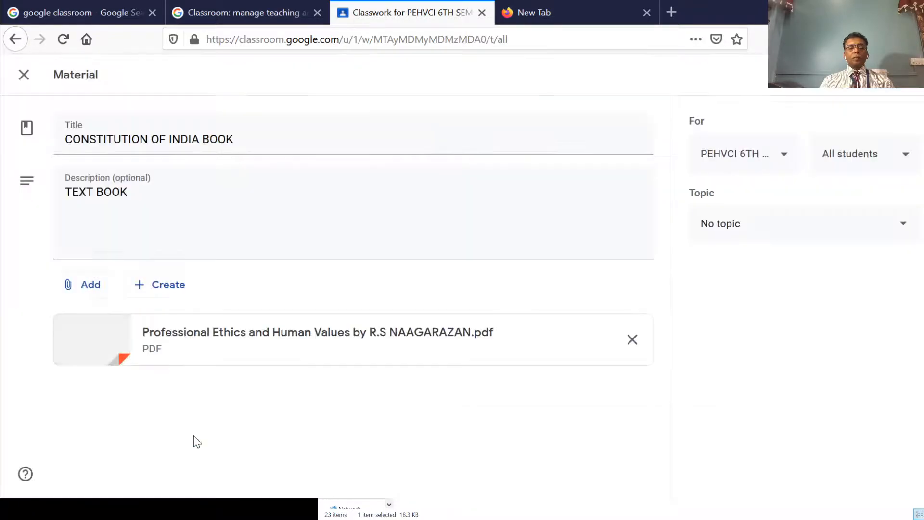
{"action": "left_click", "coordinate": [77, 289]}
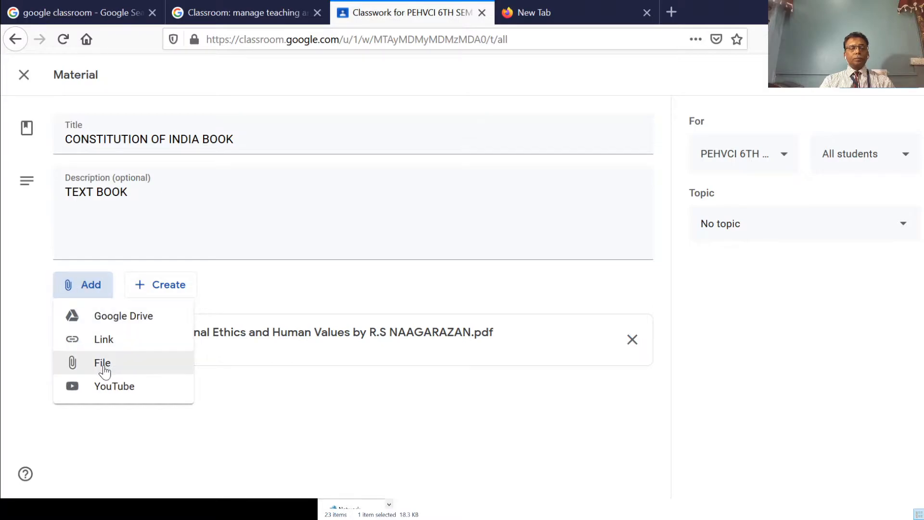
{"action": "left_click", "coordinate": [102, 363]}
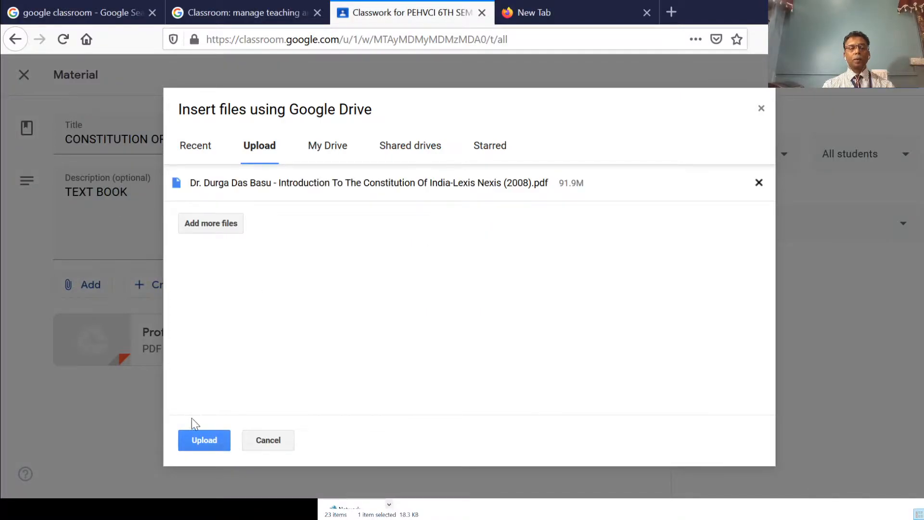
{"action": "left_click", "coordinate": [207, 441]}
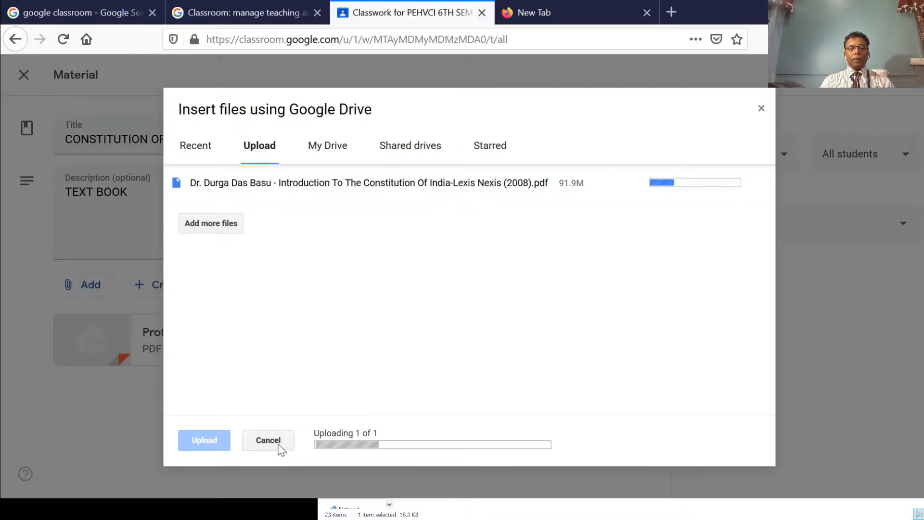
{"action": "left_click", "coordinate": [280, 446]}
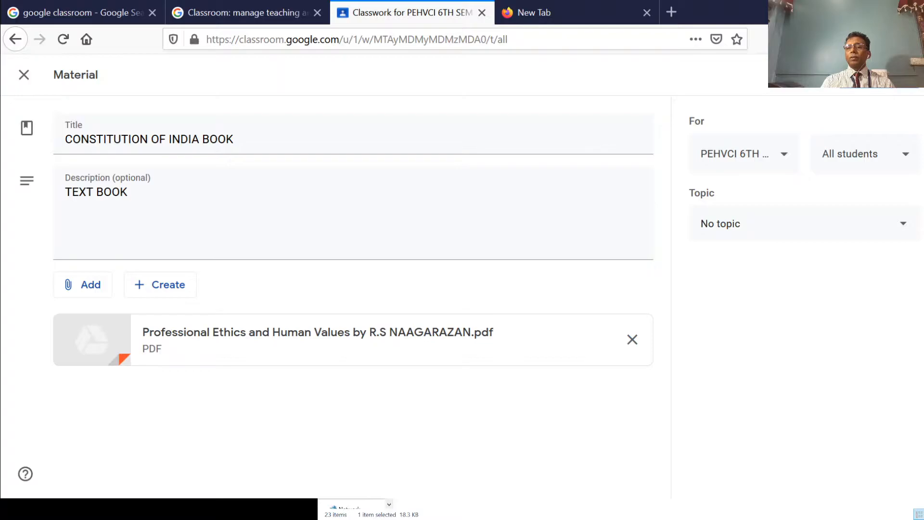
- Save CONSTITUTION OF INDIA BOOK as a draft, then reopen it for editing from its ⋮ menu
{"action": "left_click", "coordinate": [911, 77]}
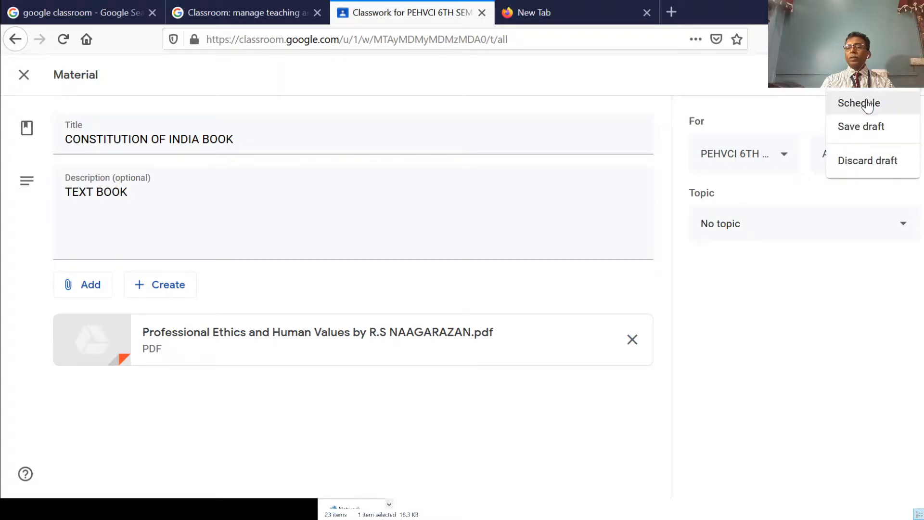
{"action": "left_click", "coordinate": [868, 128]}
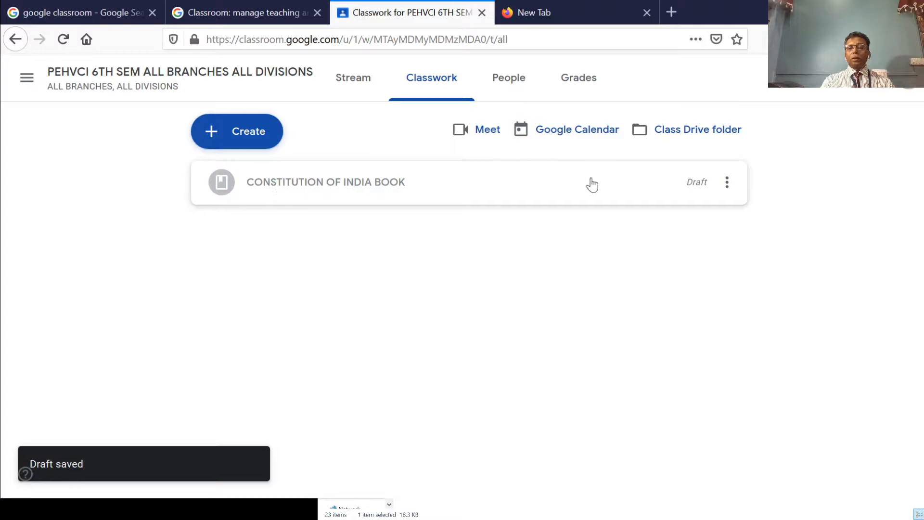
{"action": "left_click", "coordinate": [734, 190]}
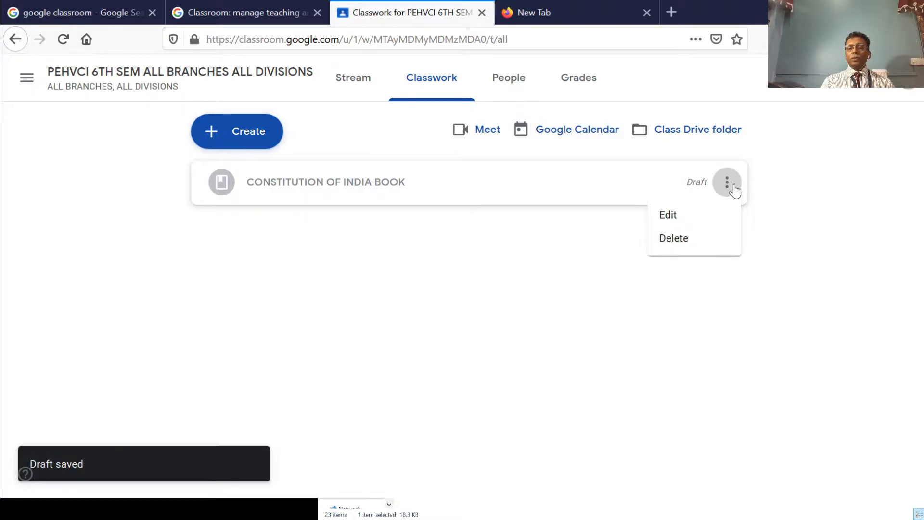
{"action": "left_click", "coordinate": [683, 214]}
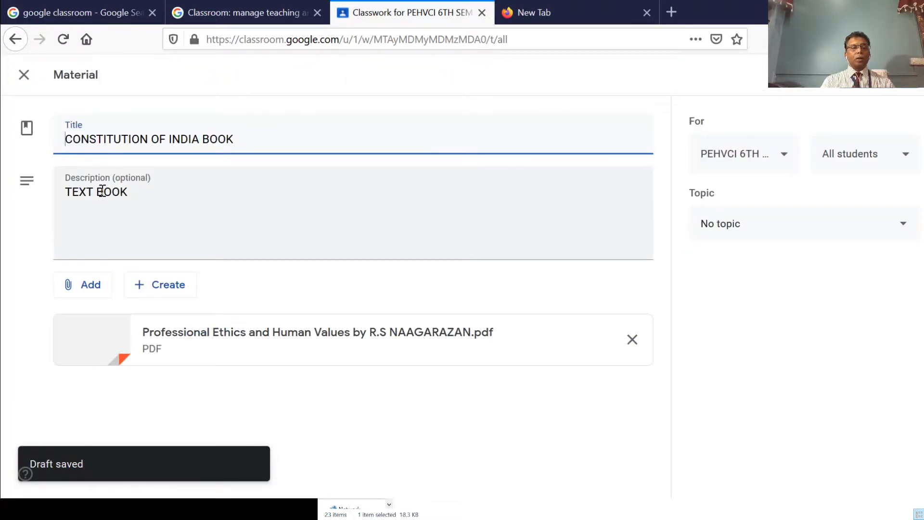
{"action": "left_click", "coordinate": [168, 289]}
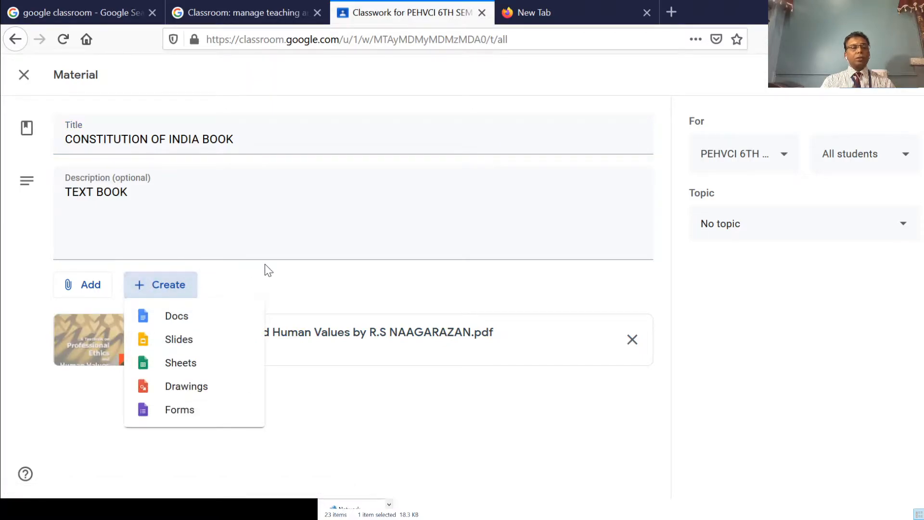
- Post CONSTITUTION OF INDIA BOOK to the PEHVCI class and confirm
{"action": "left_click", "coordinate": [22, 75]}
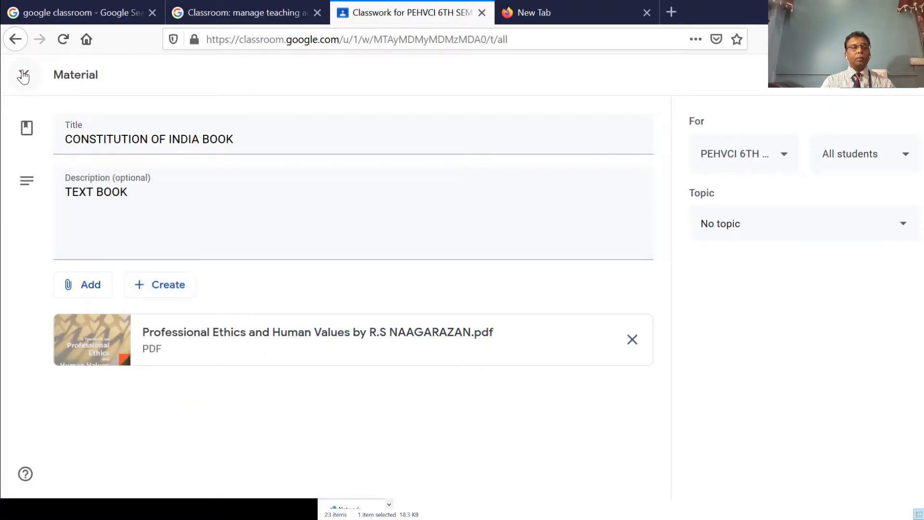
{"action": "left_click", "coordinate": [866, 87]}
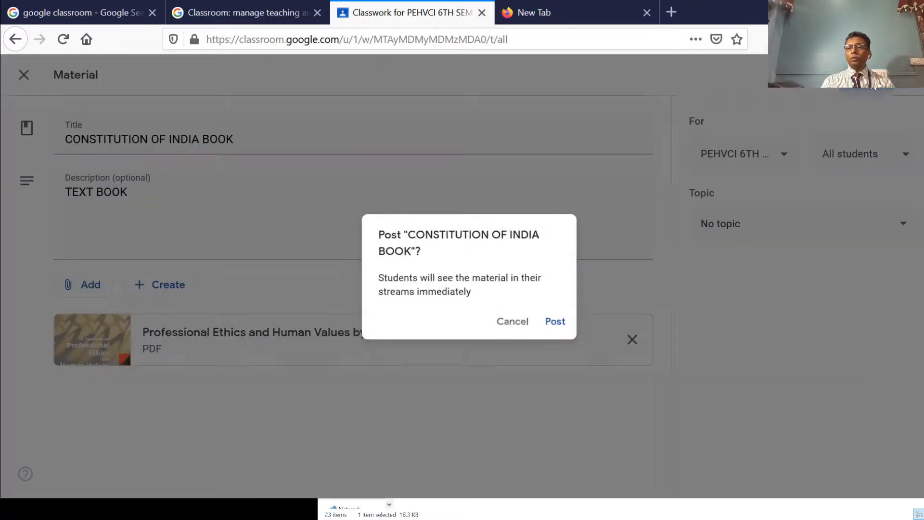
{"action": "left_click", "coordinate": [556, 326]}
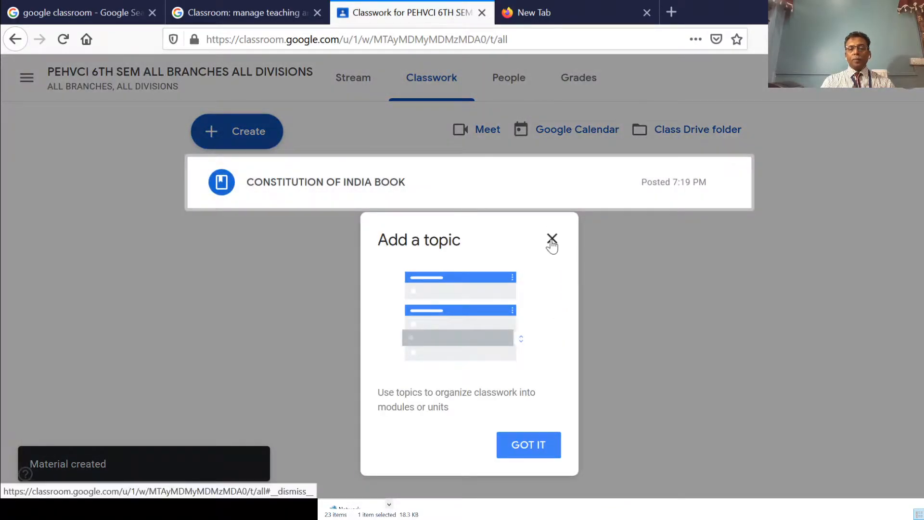
- Start a new assignment from Create, dismissing the topic and originality reports notices
{"action": "left_click", "coordinate": [530, 448]}
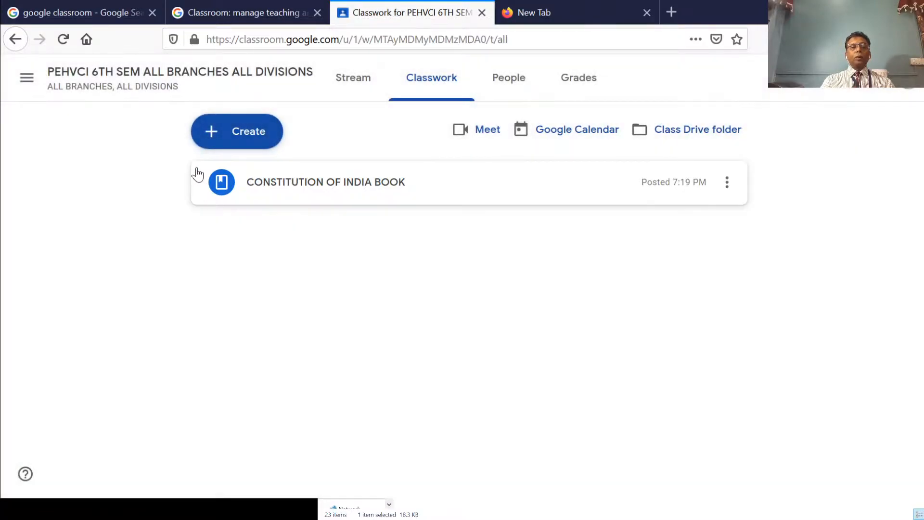
{"action": "left_click", "coordinate": [211, 135]}
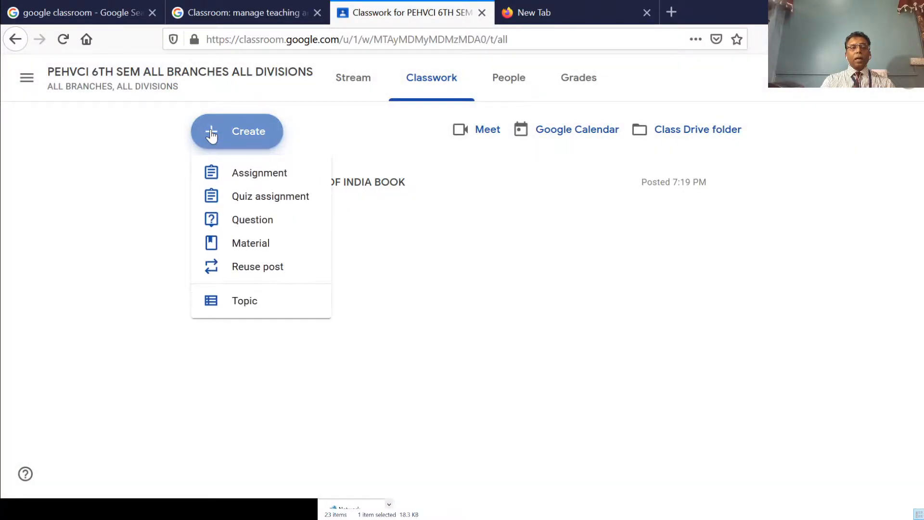
{"action": "left_click", "coordinate": [240, 180]}
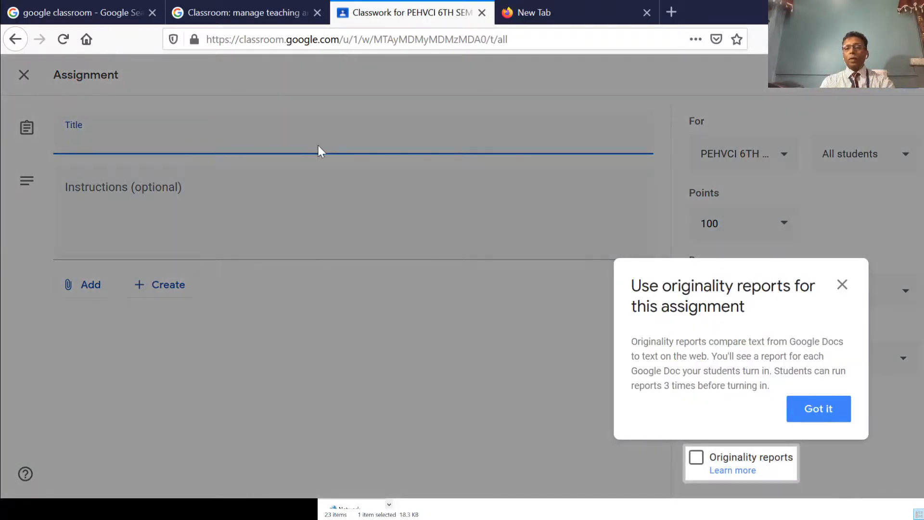
{"action": "left_click", "coordinate": [813, 410]}
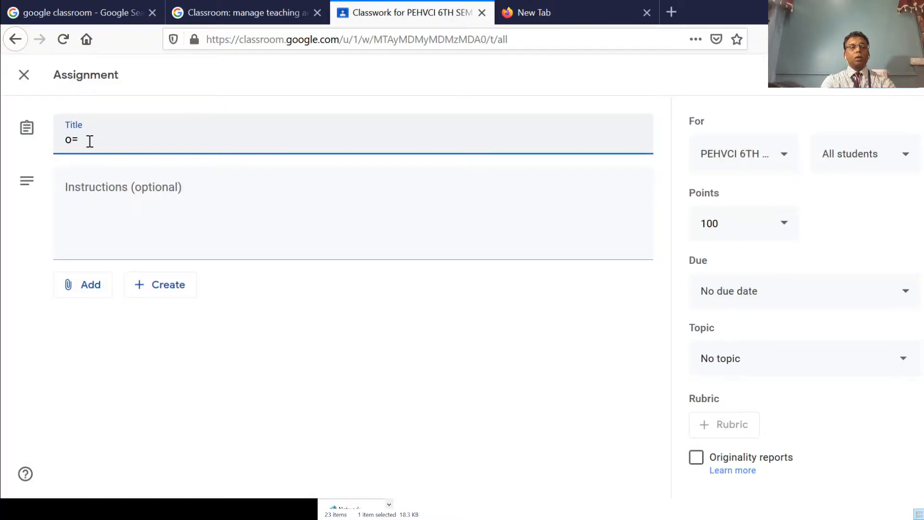
- Title the assignment 'PEHVCI OPEN BOOK ASSIGNMENT NO.2'
{"action": "type", "text": "p"}
{"action": "key", "text": "BackSpace"}
{"action": "key", "text": "BackSpace"}
{"action": "type", "text": "JETR"}
{"action": "key", "text": "BackSpace"}
{"action": "key", "text": "BackSpace"}
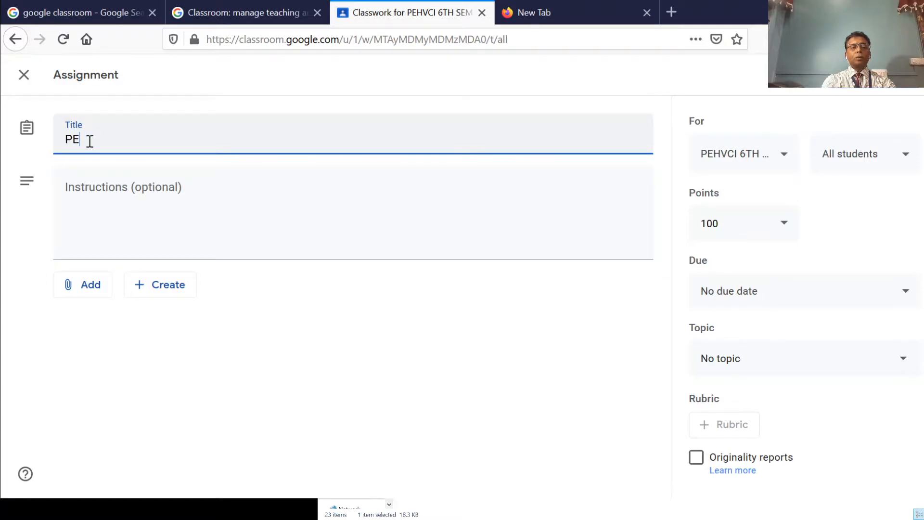
{"action": "type", "text": "HVCI  OPEN BOOK A"}
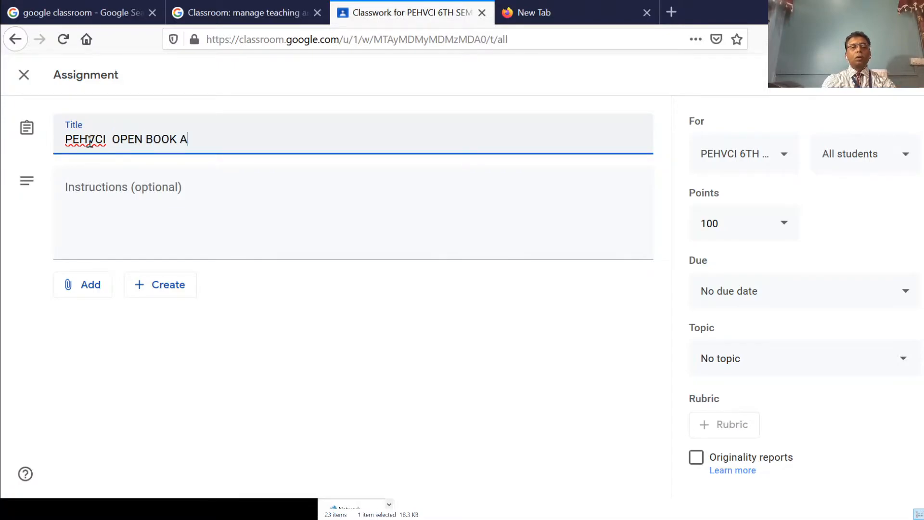
{"action": "type", "text": "SSIGNMENT NO.2"}
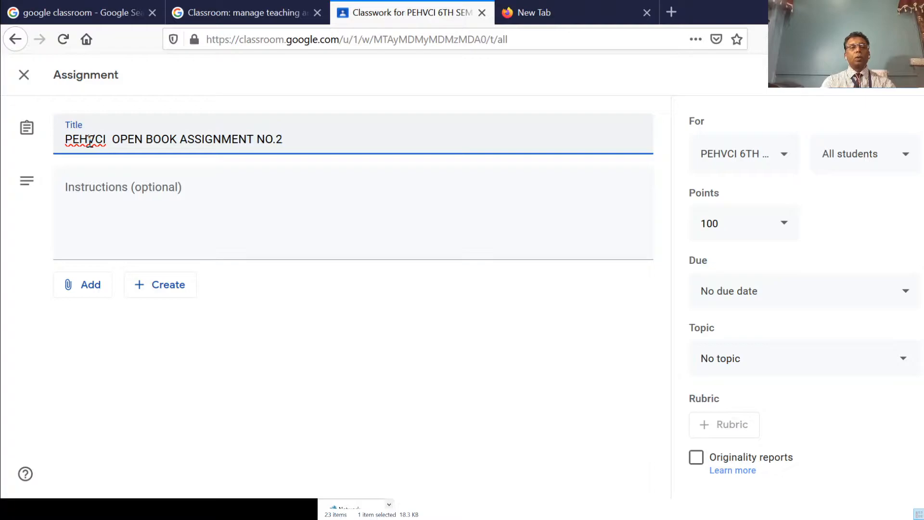
{"action": "left_click", "coordinate": [89, 203]}
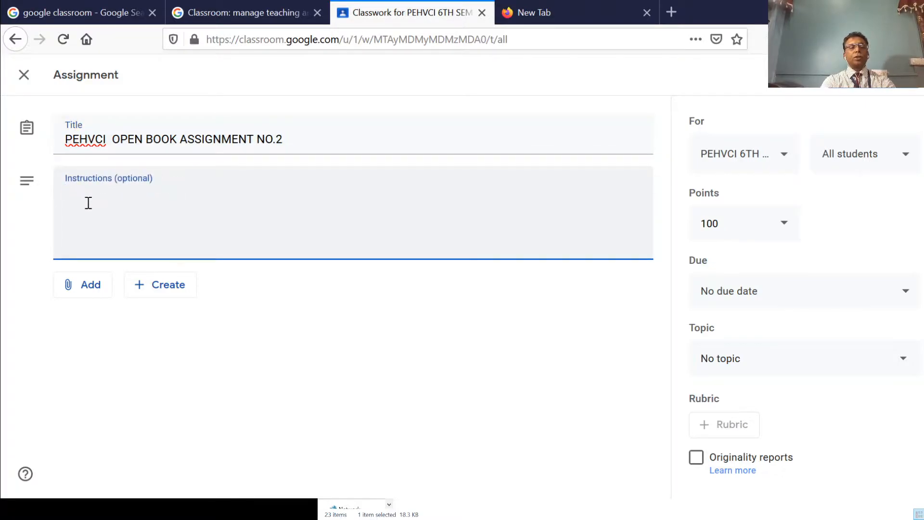
- Enter the instructions 'Answer any two full questions' and 'Each question carries 5 marks'
{"action": "type", "text": "Answer any two full qe"}
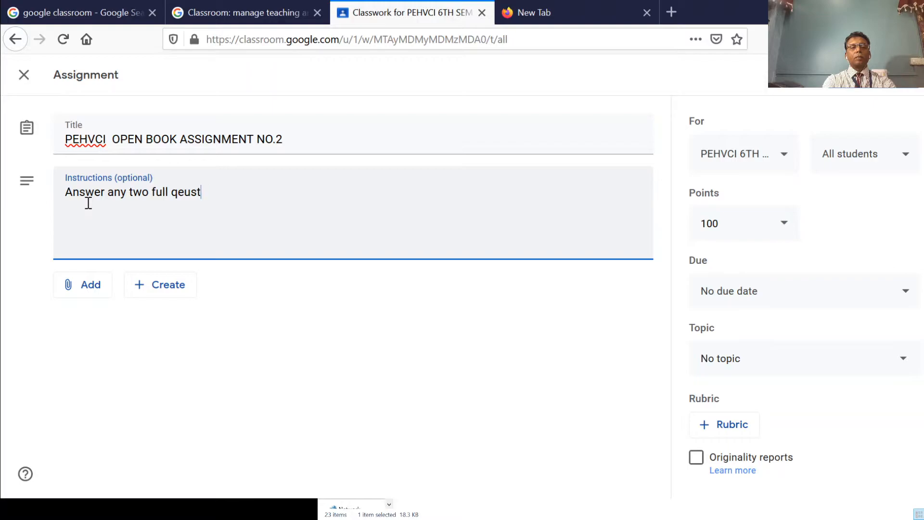
{"action": "key", "text": "BackSpace"}
{"action": "type", "text": "uestions "}
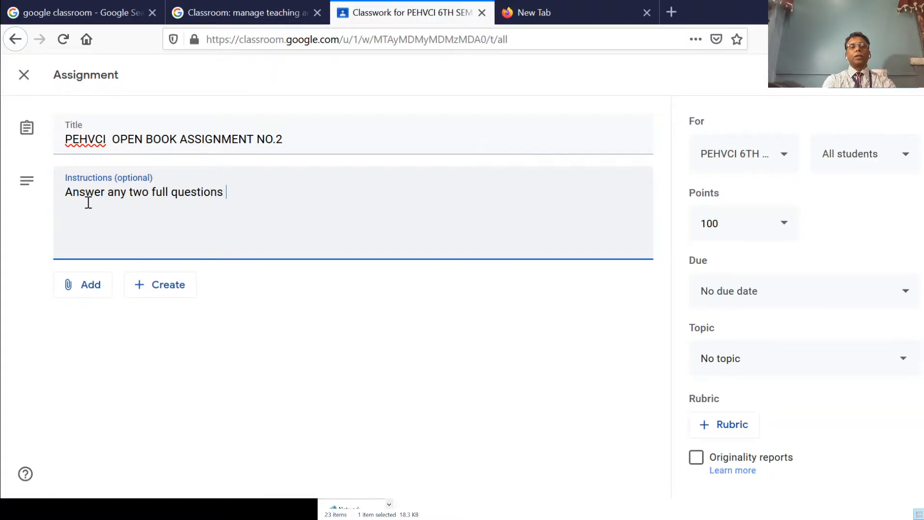
{"action": "type", "text": "Each"}
{"action": "type", "text": " que"}
{"action": "key", "text": "BackSpace"}
{"action": "type", "text": "uest"}
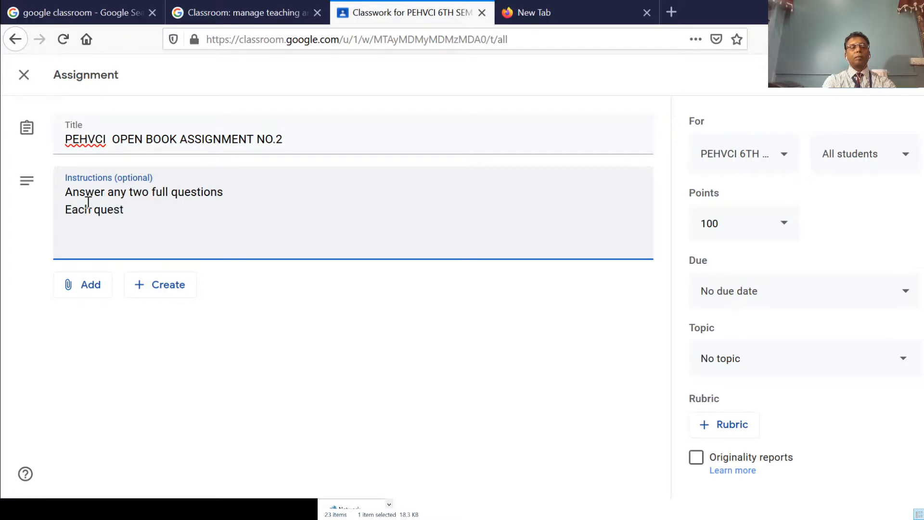
{"action": "type", "text": "ion carries "}
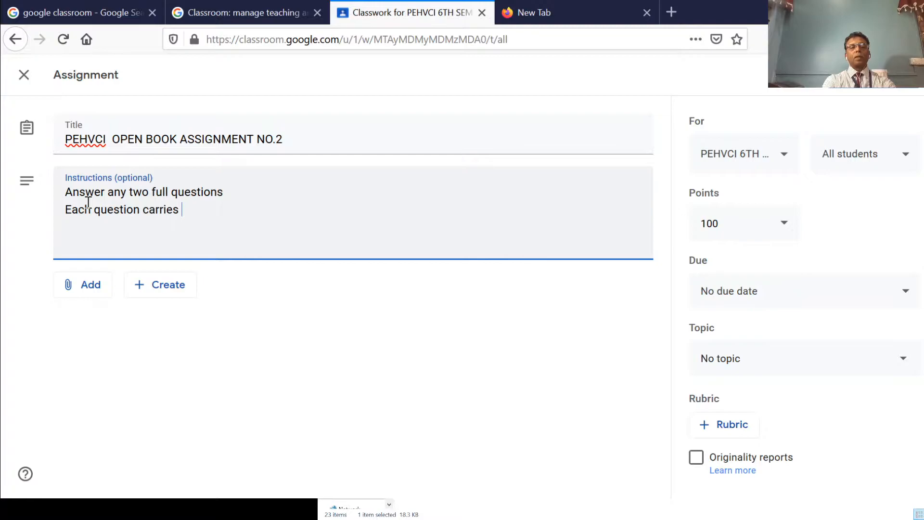
{"action": "type", "text": "5 marks each"}
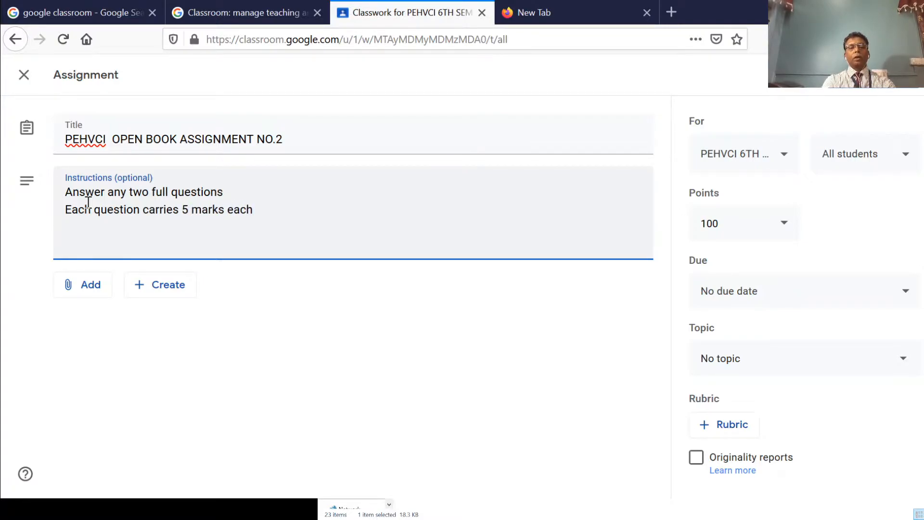
{"action": "left_click", "coordinate": [72, 290]}
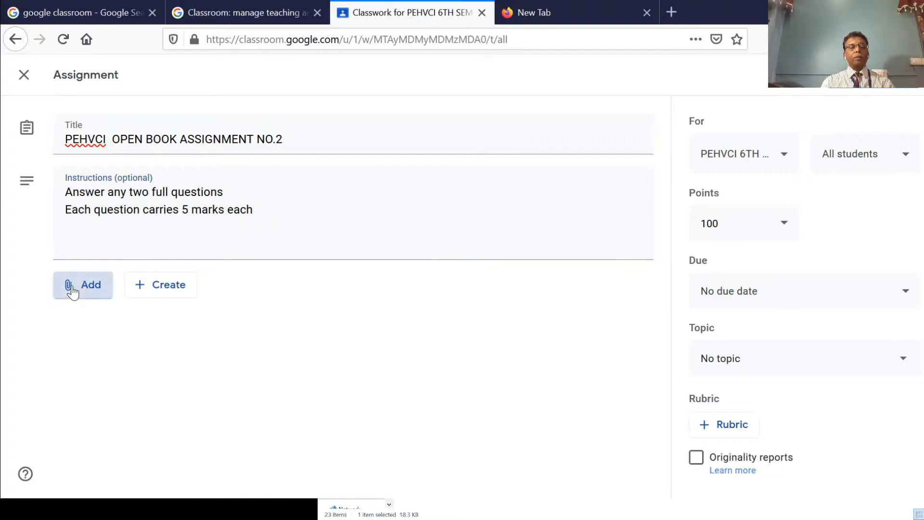
- Cancel a computer file upload and attach a new blank Google Docs document instead
{"action": "left_click", "coordinate": [107, 362]}
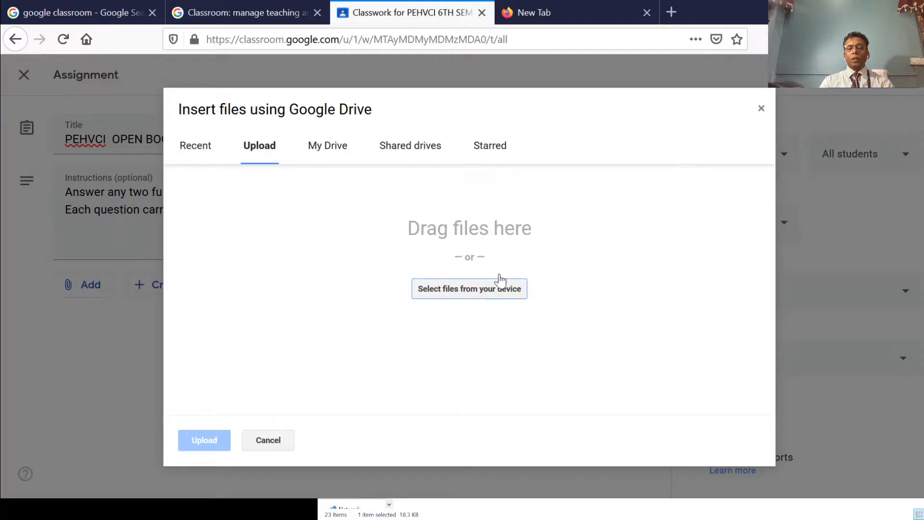
{"action": "left_click", "coordinate": [481, 295]}
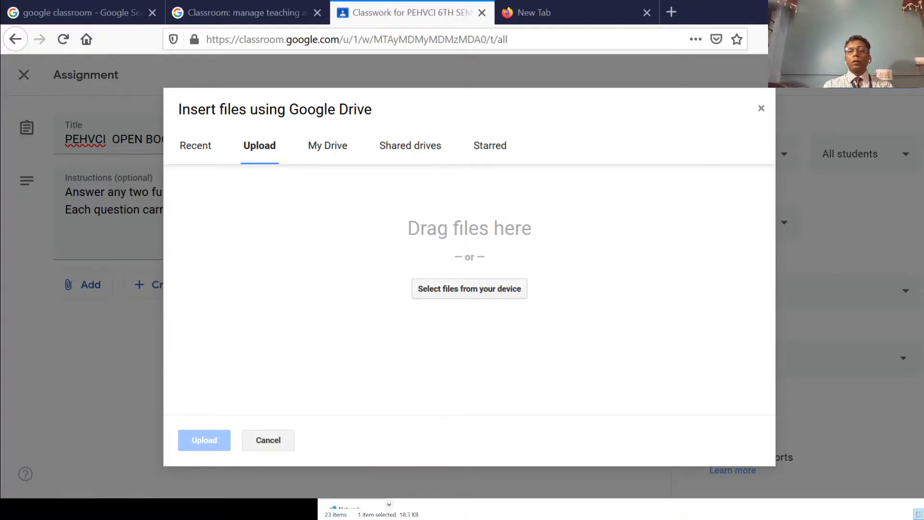
{"action": "left_click", "coordinate": [263, 442]}
{"action": "left_click", "coordinate": [164, 286]}
{"action": "left_click", "coordinate": [164, 313]}
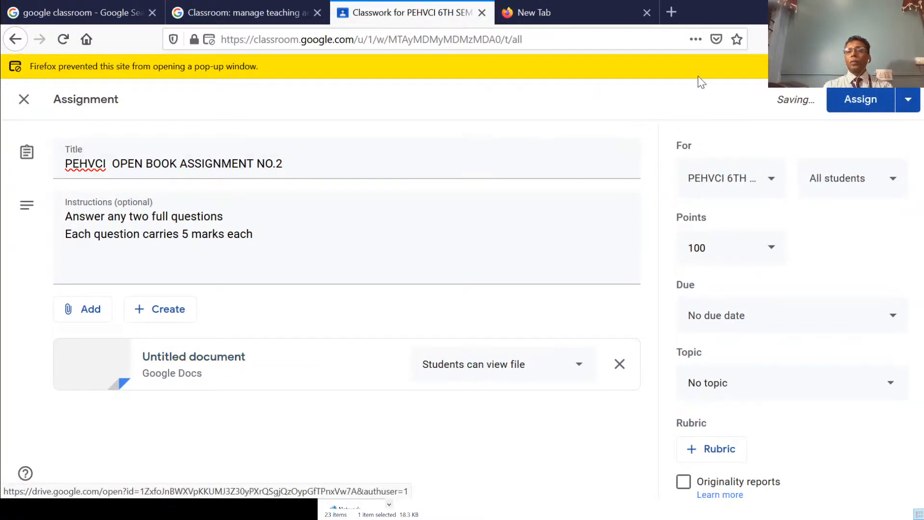
- Open the new document and type 'Please type the assignment questions here....' as its first line
{"action": "left_click", "coordinate": [632, 85]}
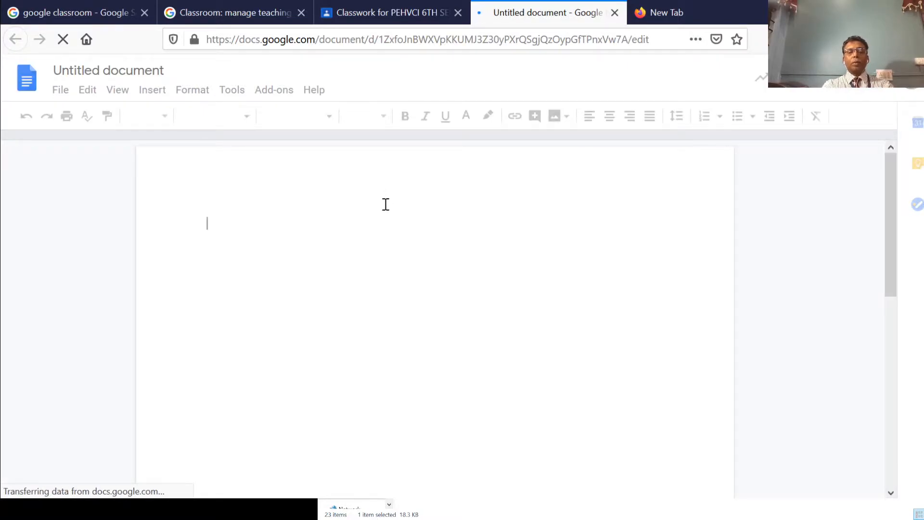
{"action": "type", "text": "Please "}
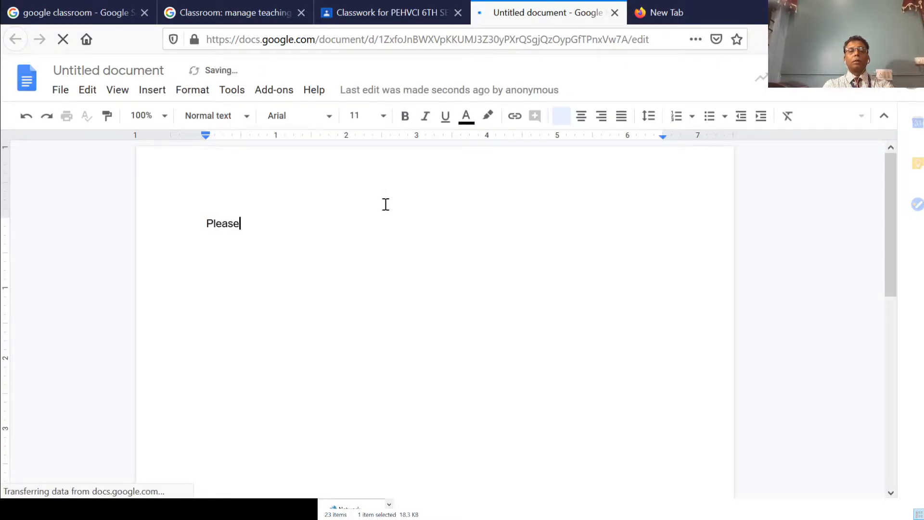
{"action": "type", "text": " type the "}
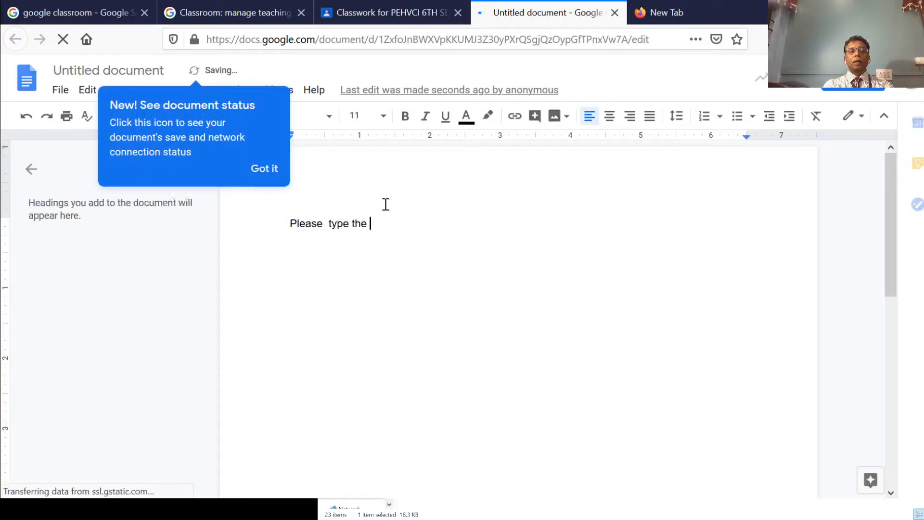
{"action": "type", "text": "question"}
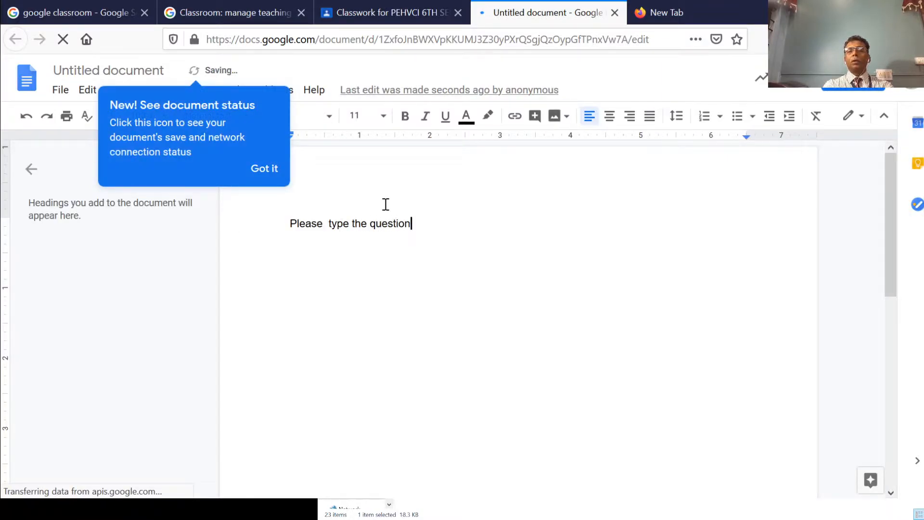
{"action": "key", "text": "BackSpace"}
{"action": "key", "text": "BackSpace"}
{"action": "key", "text": "BackSpace"}
{"action": "key", "text": "BackSpace"}
{"action": "key", "text": "BackSpace"}
{"action": "key", "text": "BackSpace"}
{"action": "key", "text": "BackSpace"}
{"action": "key", "text": "BackSpace"}
{"action": "key", "text": "BackSpace"}
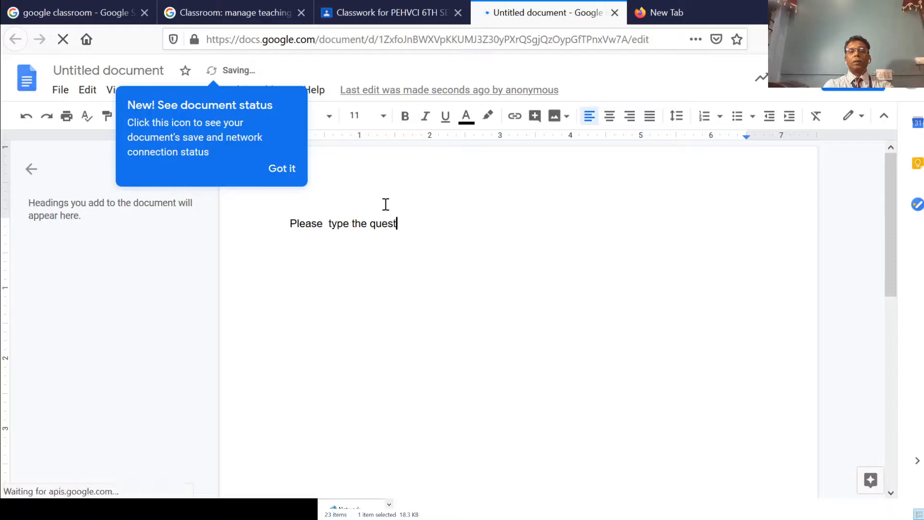
{"action": "type", "text": "assign"}
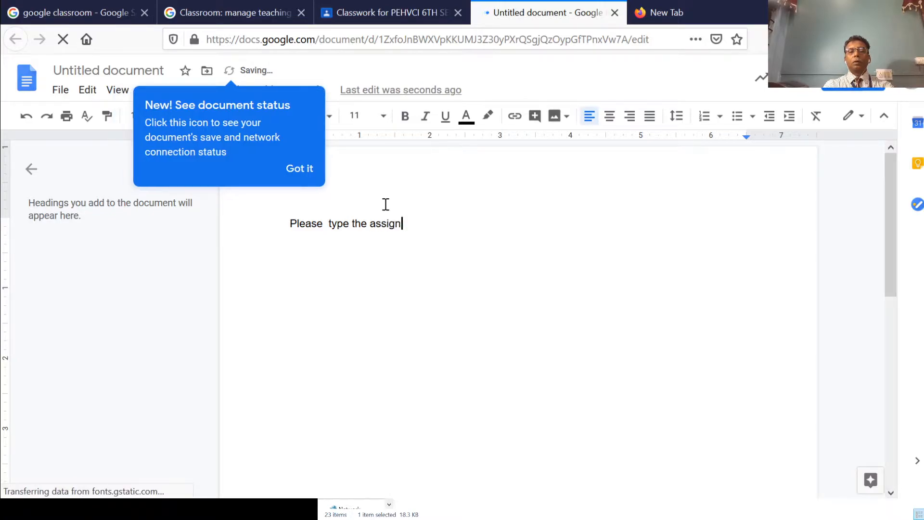
{"action": "type", "text": "ment question he"}
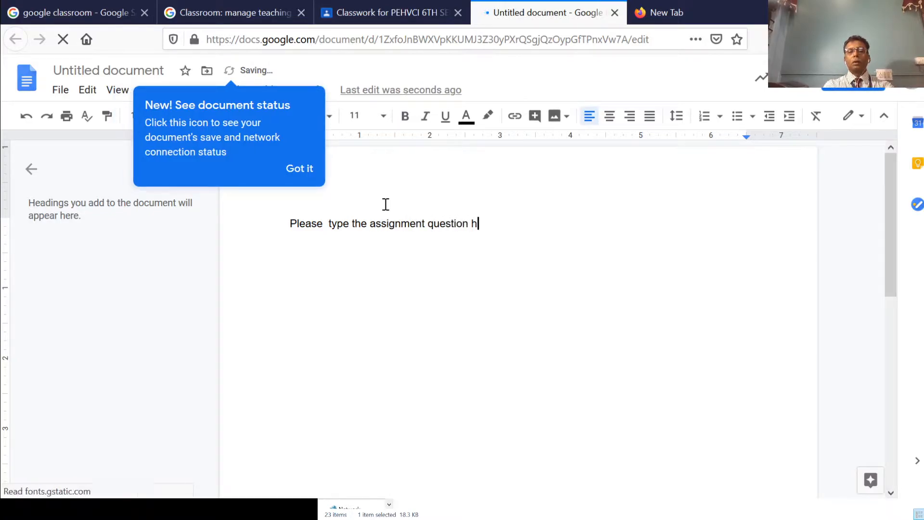
{"action": "key", "text": "BackSpace"}
{"action": "key", "text": "BackSpace"}
{"action": "key", "text": "BackSpace"}
{"action": "type", "text": "s here"}
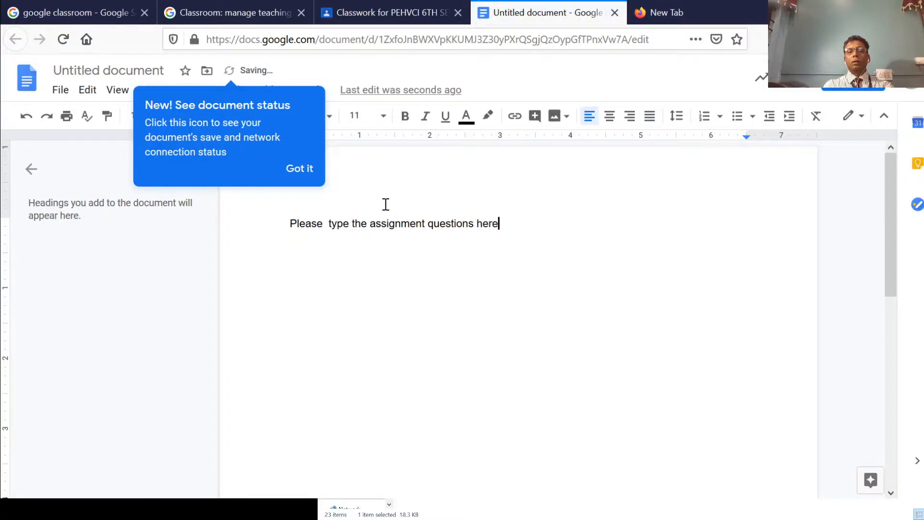
{"action": "type", "text": "...."}
{"action": "key", "text": "Return"}
{"action": "key", "text": "Return"}
- Add the second line 'You have all editing options...' and begin sharing the document
{"action": "type", "text": "you"}
{"action": "key", "text": "BackSpace"}
{"action": "key", "text": "BackSpace"}
{"action": "key", "text": "BackSpace"}
{"action": "type", "text": "olu="}
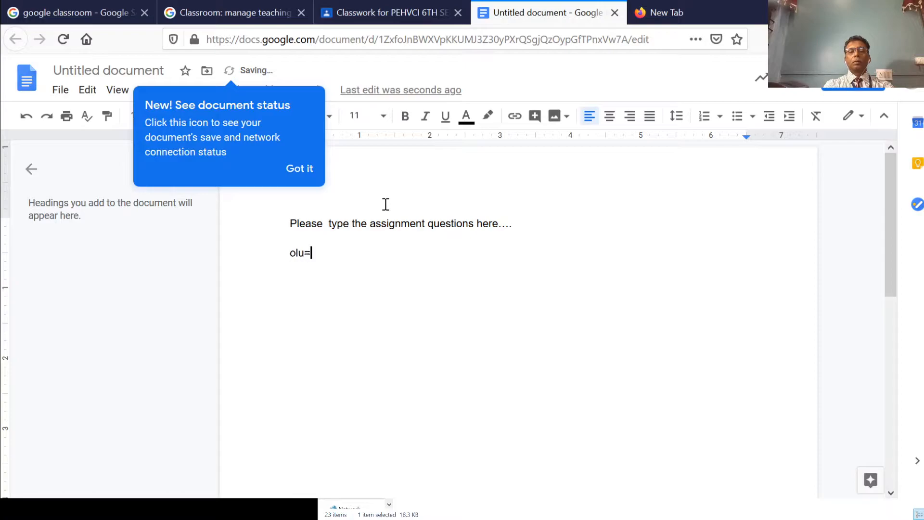
{"action": "key", "text": "BackSpace"}
{"action": "key", "text": "BackSpace"}
{"action": "type", "text": "You vh"}
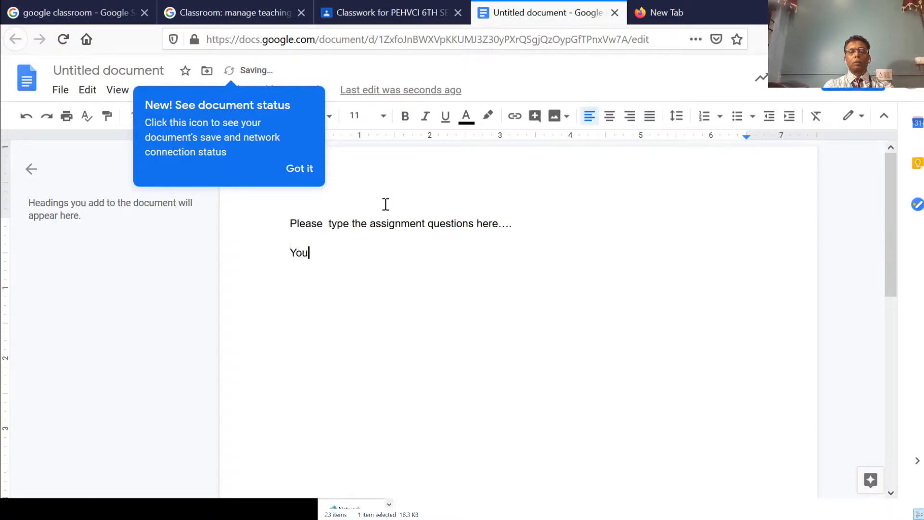
{"action": "key", "text": "BackSpace"}
{"action": "type", "text": "have all"}
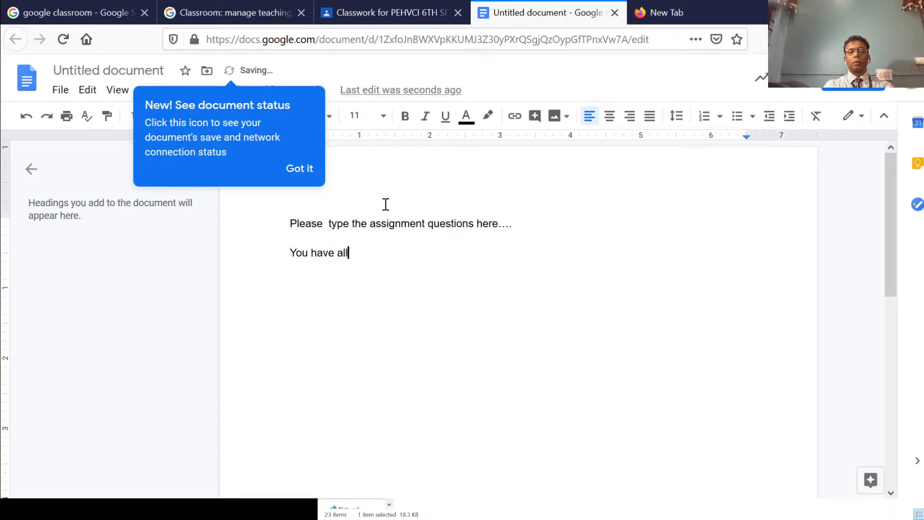
{"action": "type", "text": " editiion"}
{"action": "key", "text": "BackSpace"}
{"action": "type", "text": "ng optio"}
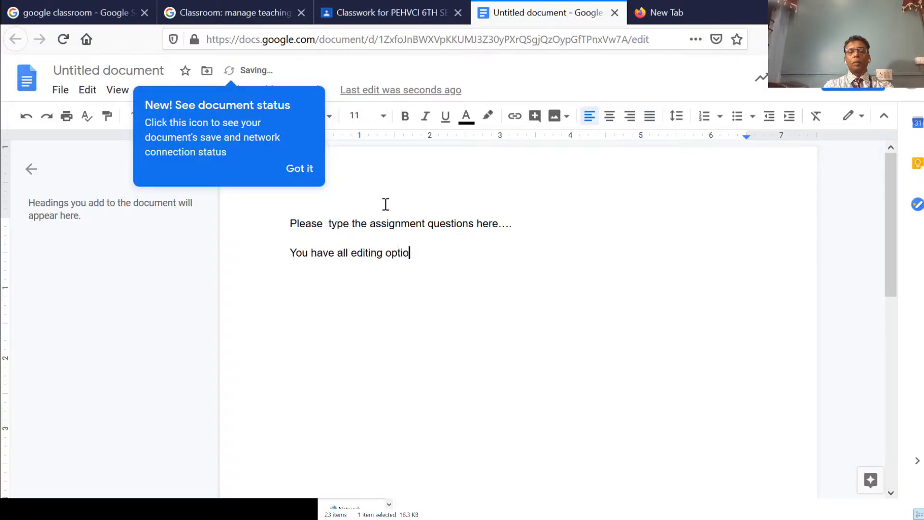
{"action": "type", "text": "ns..."}
{"action": "key", "text": "Return"}
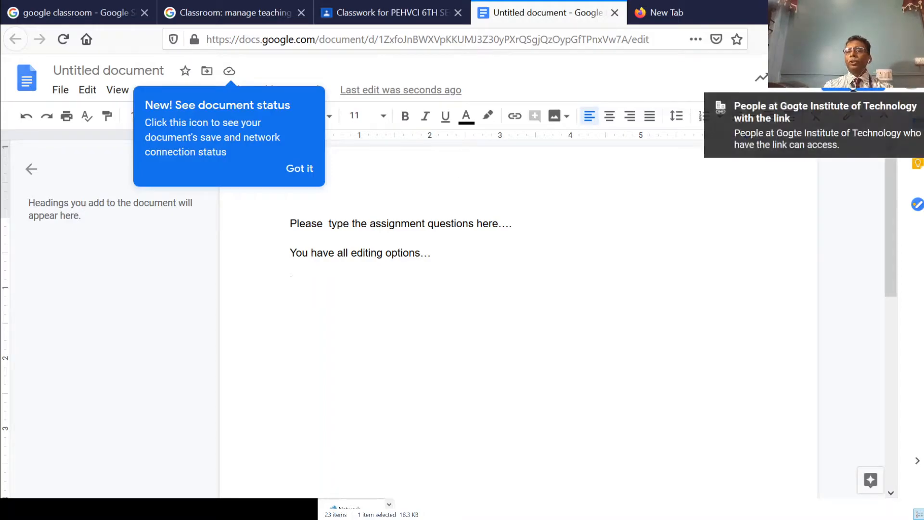
{"action": "left_click", "coordinate": [853, 78]}
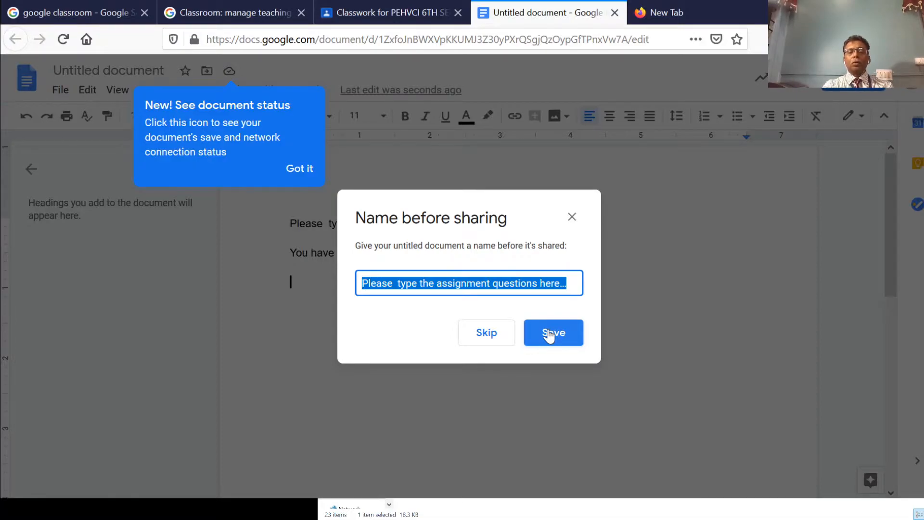
- Name the document 'OBA 2 for PEHVCI 6th Serm.' and finish sharing it with the class group
{"action": "type", "text": "OBS"}
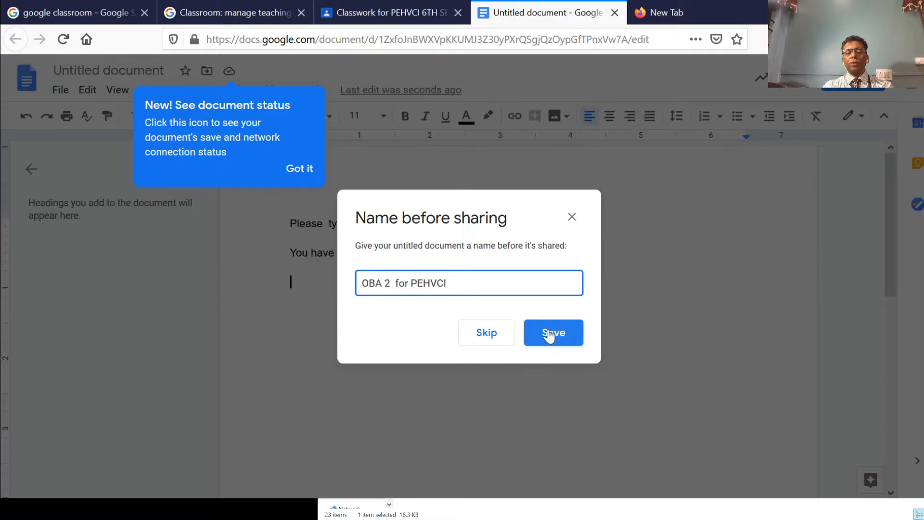
{"action": "type", "text": "h"}
{"action": "type", "text": "tyhje"}
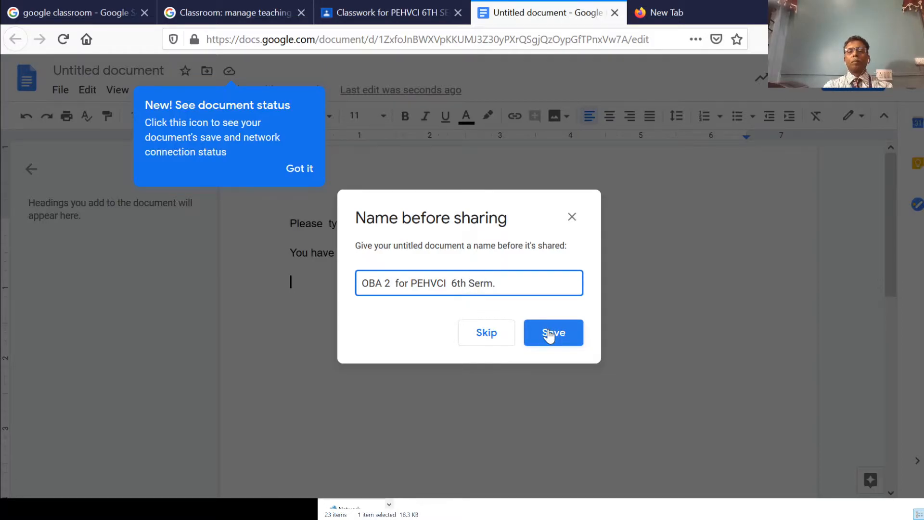
{"action": "left_click", "coordinate": [549, 336]}
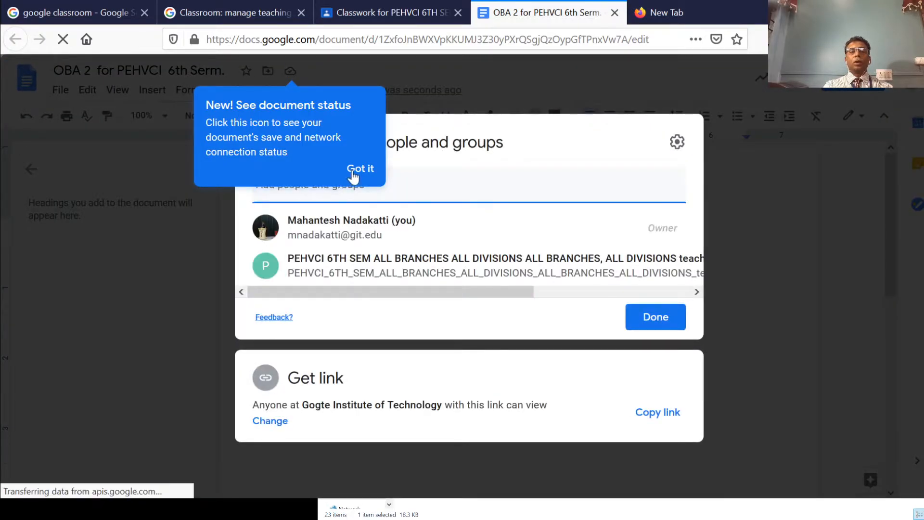
{"action": "left_click", "coordinate": [354, 171]}
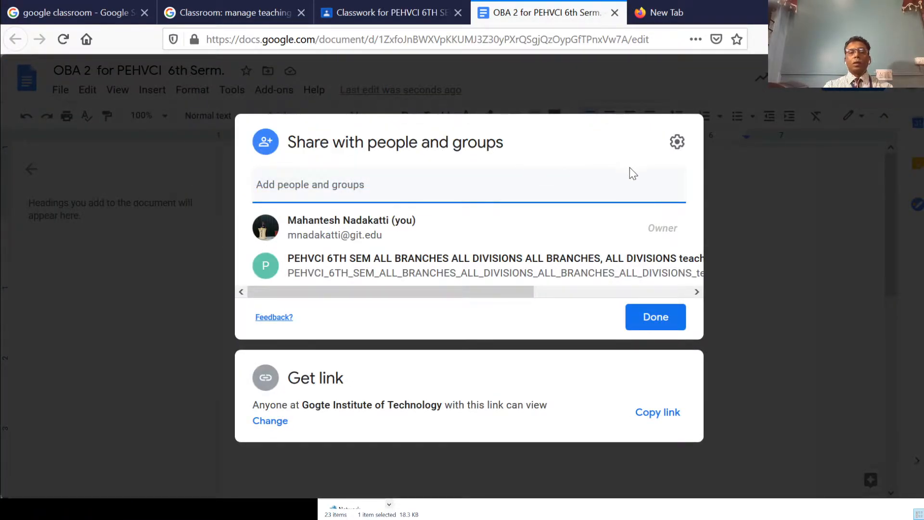
{"action": "left_click", "coordinate": [657, 325]}
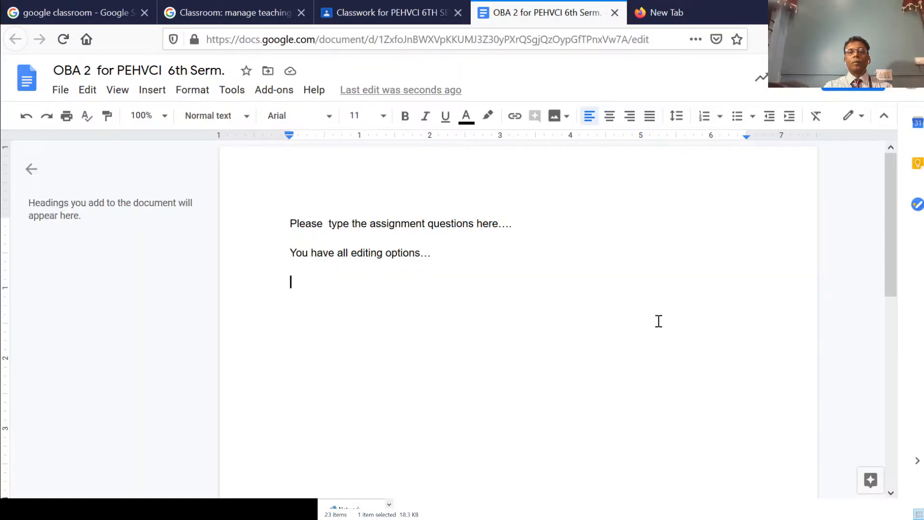
- Reopen the attached document from the assignment and hide its outline panel
{"action": "left_click", "coordinate": [614, 13]}
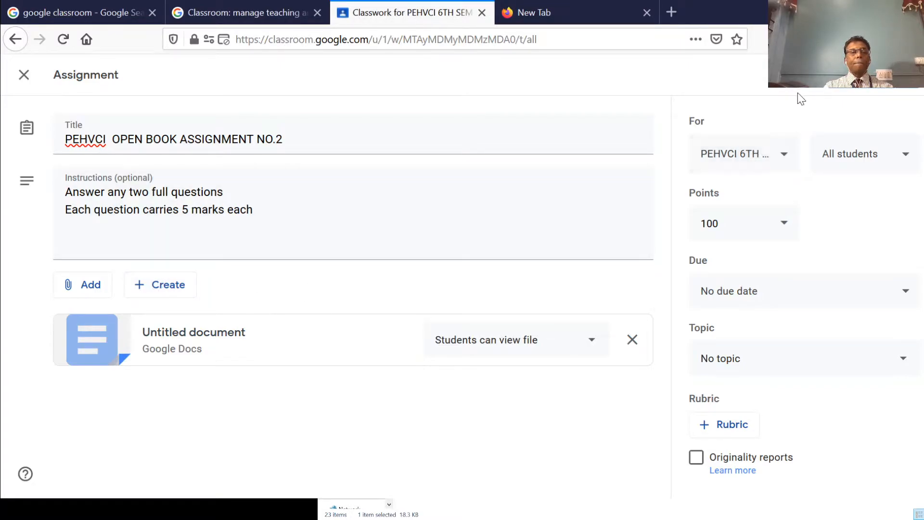
{"action": "left_click", "coordinate": [387, 343]}
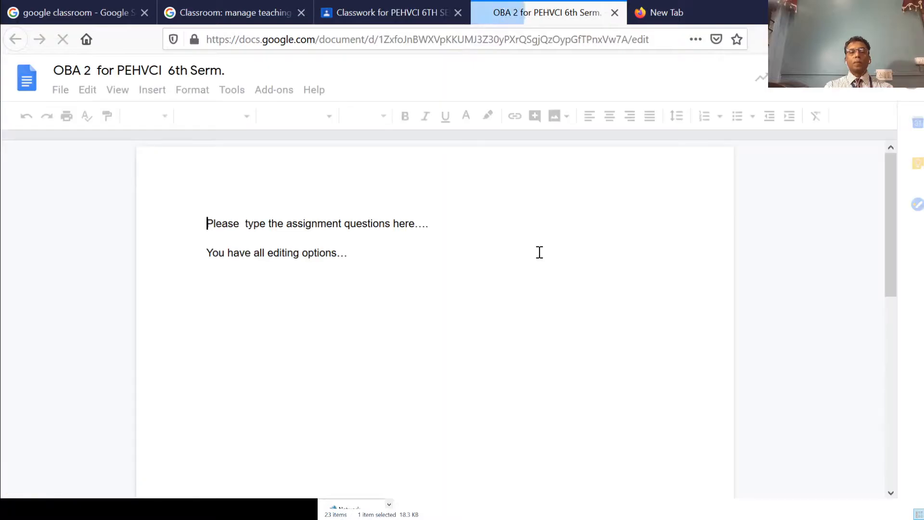
{"action": "left_click", "coordinate": [181, 72]}
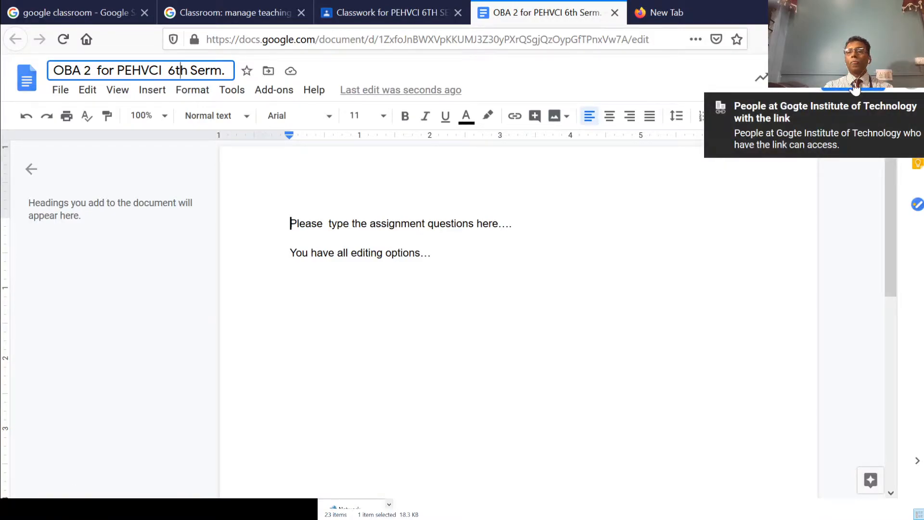
{"action": "left_click", "coordinate": [614, 13]}
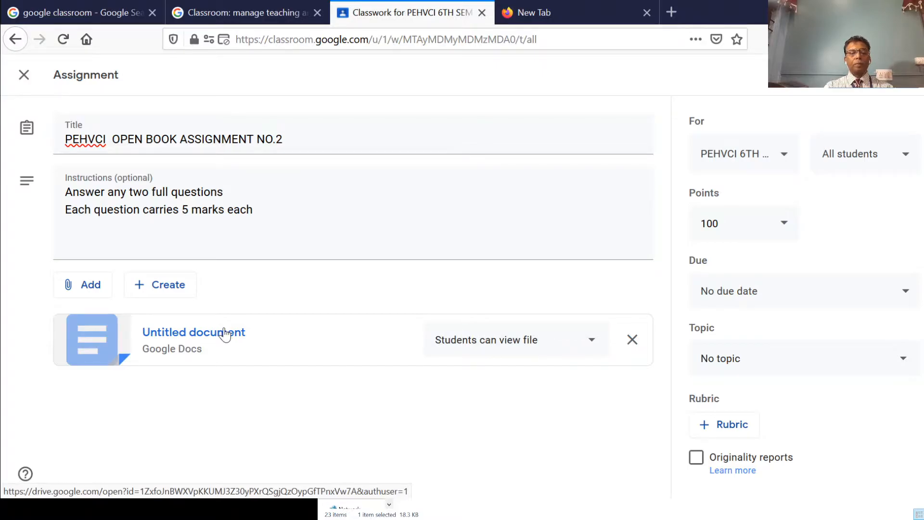
{"action": "left_click", "coordinate": [225, 334]}
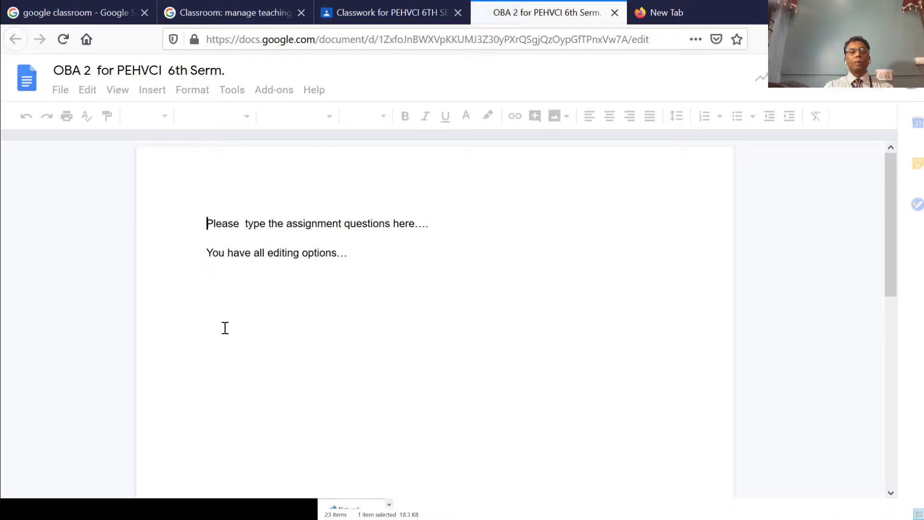
{"action": "left_click", "coordinate": [224, 208]}
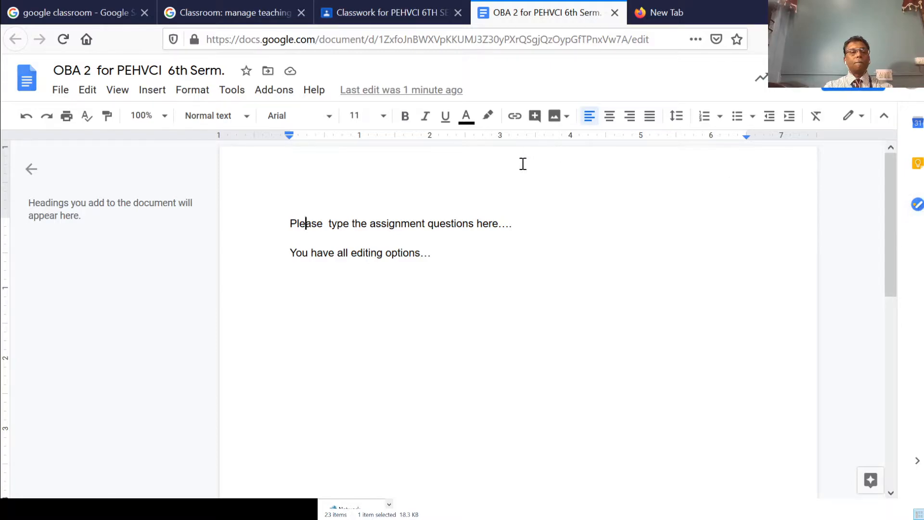
{"action": "left_click", "coordinate": [30, 169]}
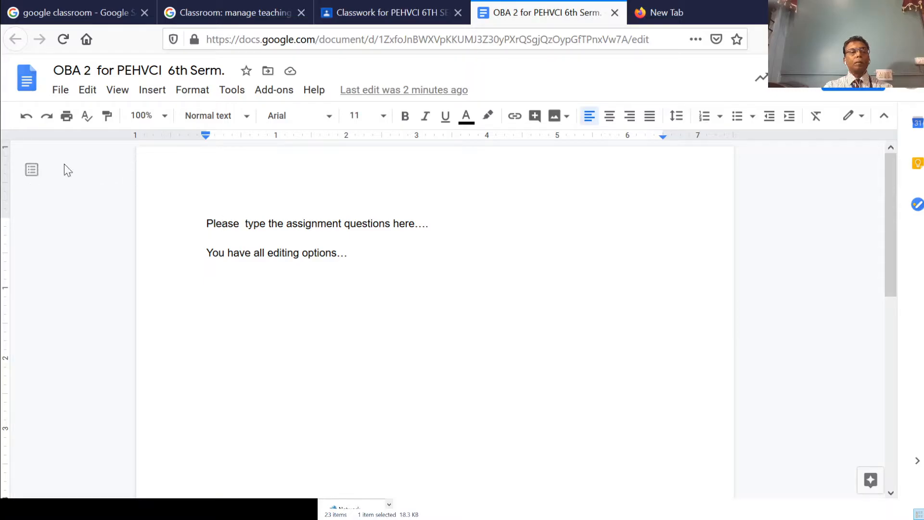
- Review the document's sharing, with the teachers group as Editor, then return to Classroom
{"action": "left_click", "coordinate": [60, 91]}
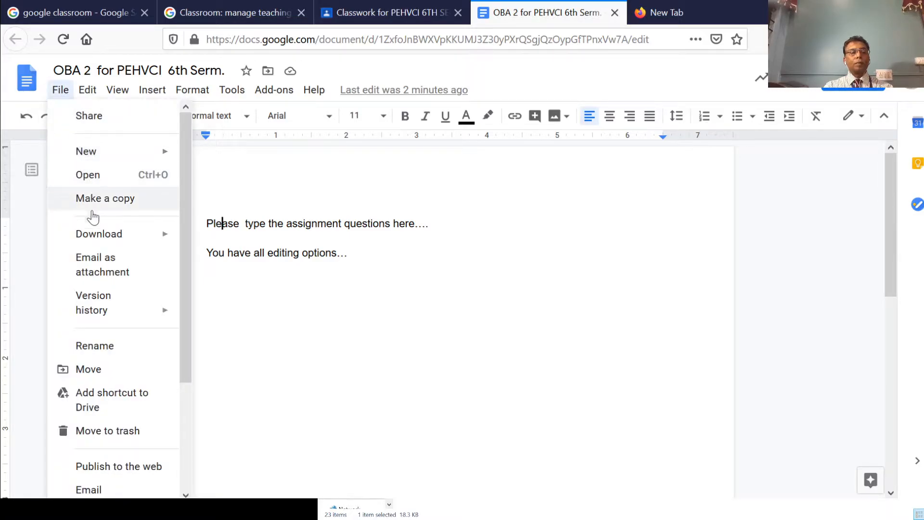
{"action": "left_click", "coordinate": [99, 347]}
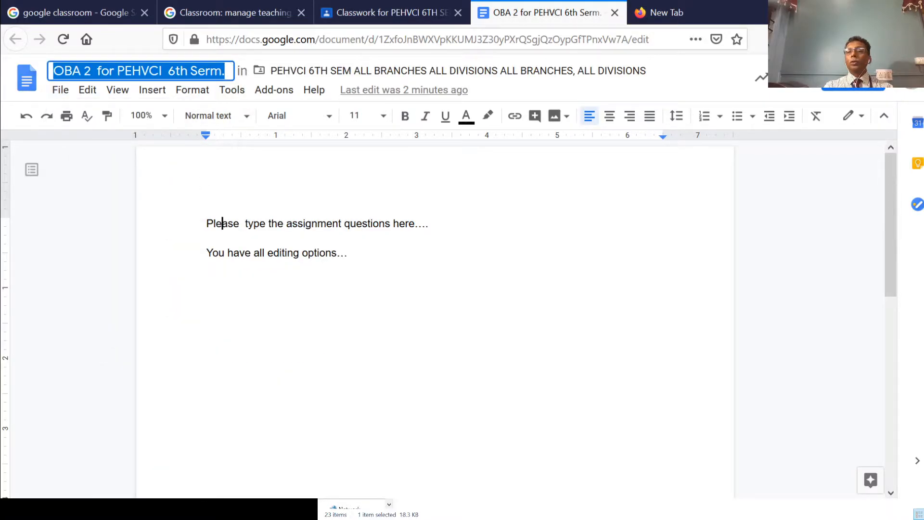
{"action": "left_click", "coordinate": [865, 87]}
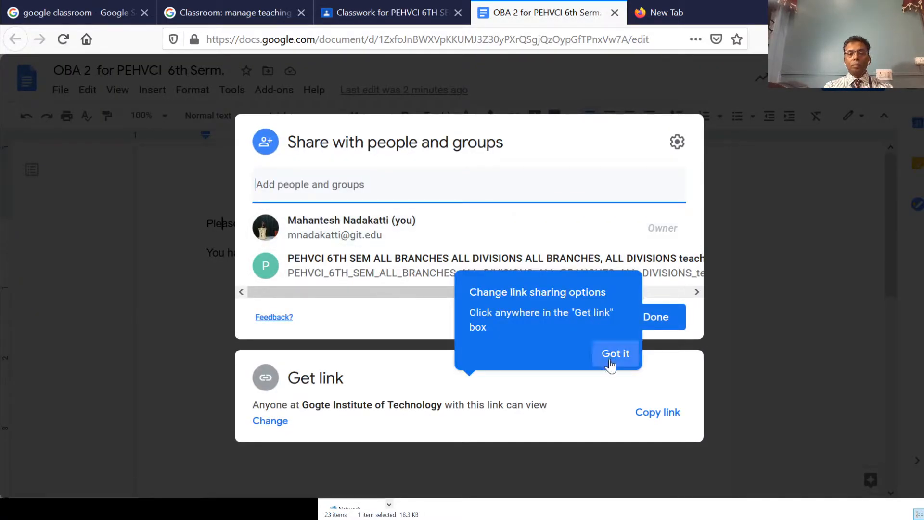
{"action": "left_click", "coordinate": [615, 353]}
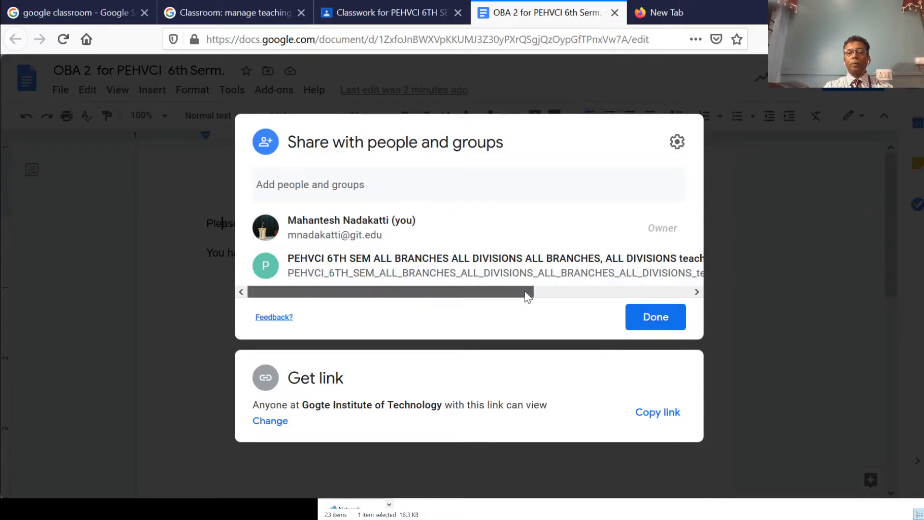
{"action": "left_click_drag", "start_coordinate": [526, 291], "coordinate": [685, 291]}
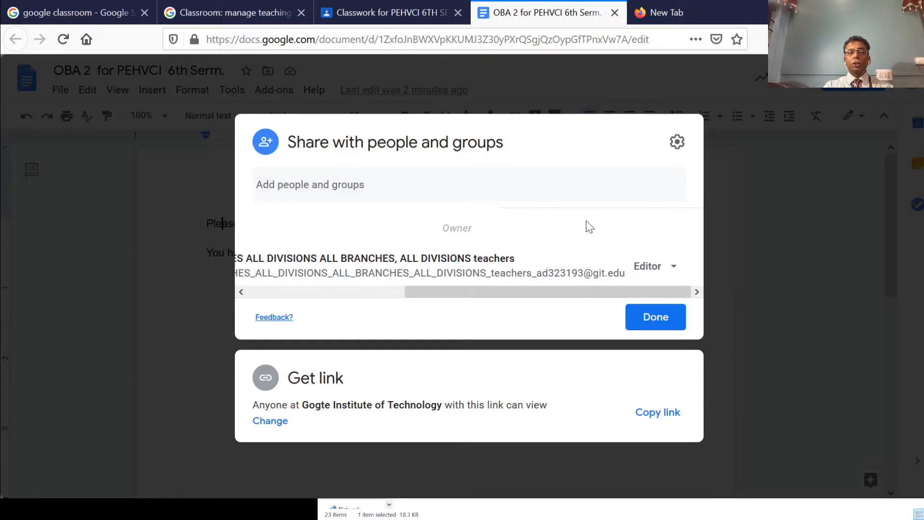
{"action": "left_click", "coordinate": [658, 321]}
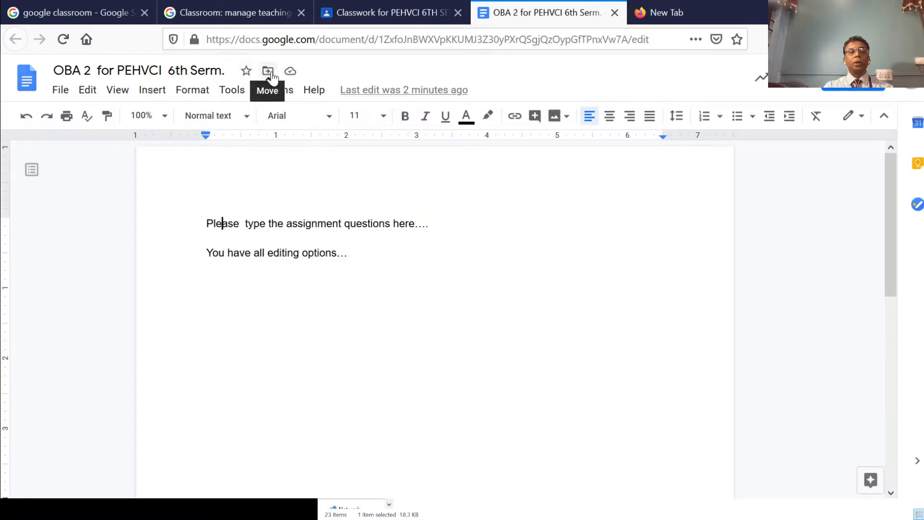
{"action": "left_click", "coordinate": [394, 7]}
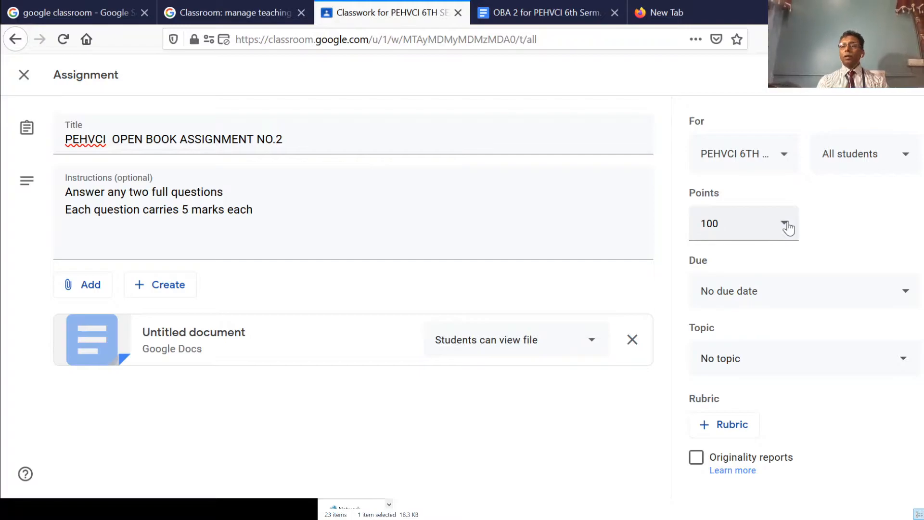
- Set the assignment to 10 points, due Friday, May 15 at 5:00 PM
{"action": "left_click", "coordinate": [765, 221]}
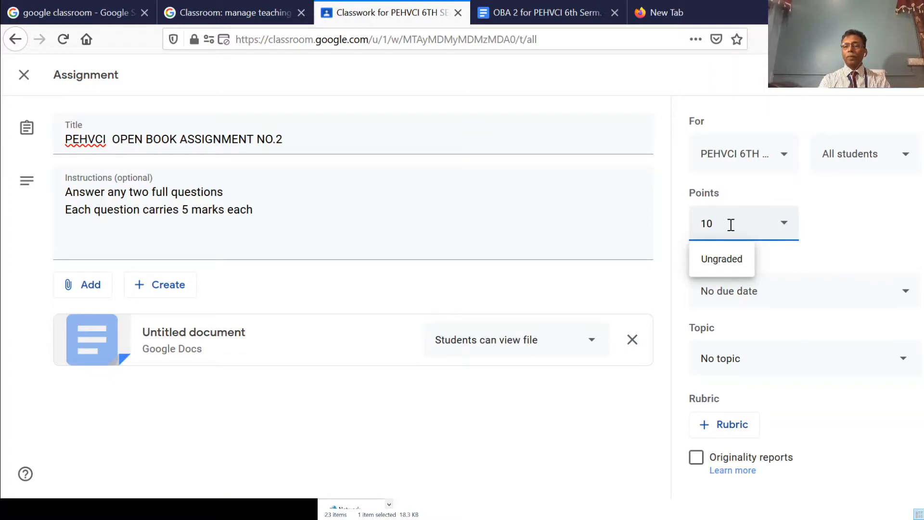
{"action": "left_click", "coordinate": [816, 235]}
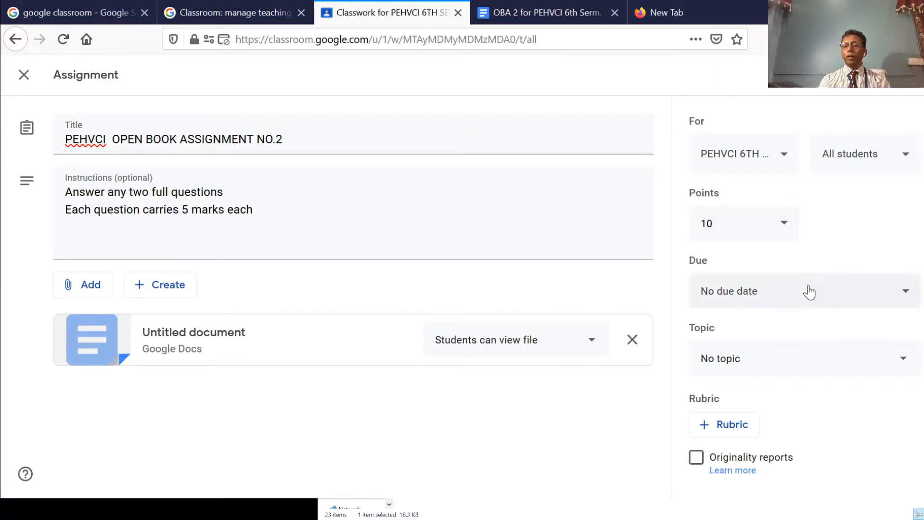
{"action": "left_click", "coordinate": [809, 292]}
{"action": "left_click", "coordinate": [782, 350]}
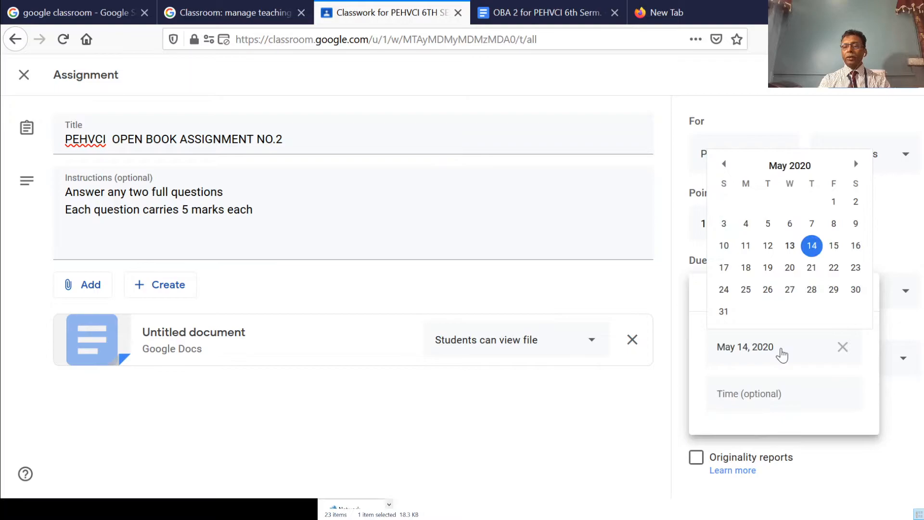
{"action": "left_click", "coordinate": [832, 244]}
{"action": "left_click", "coordinate": [750, 391]}
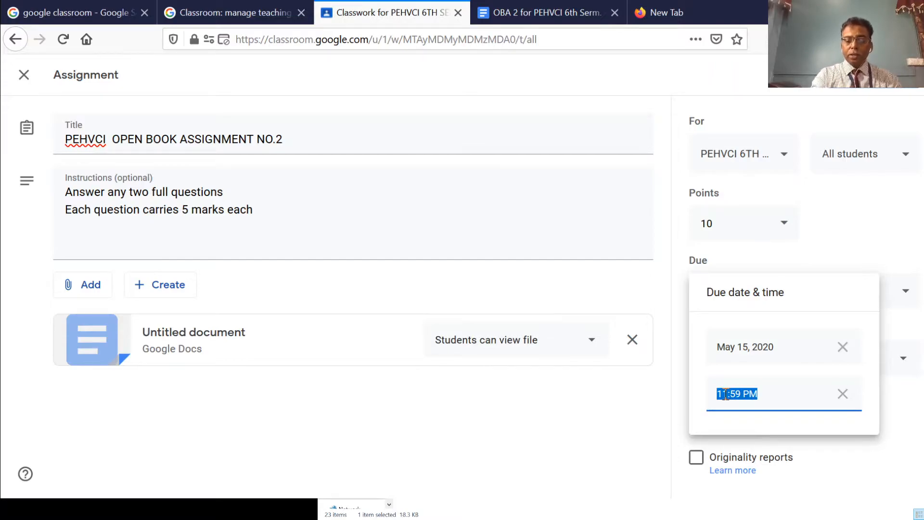
{"action": "type", "text": "0:00"}
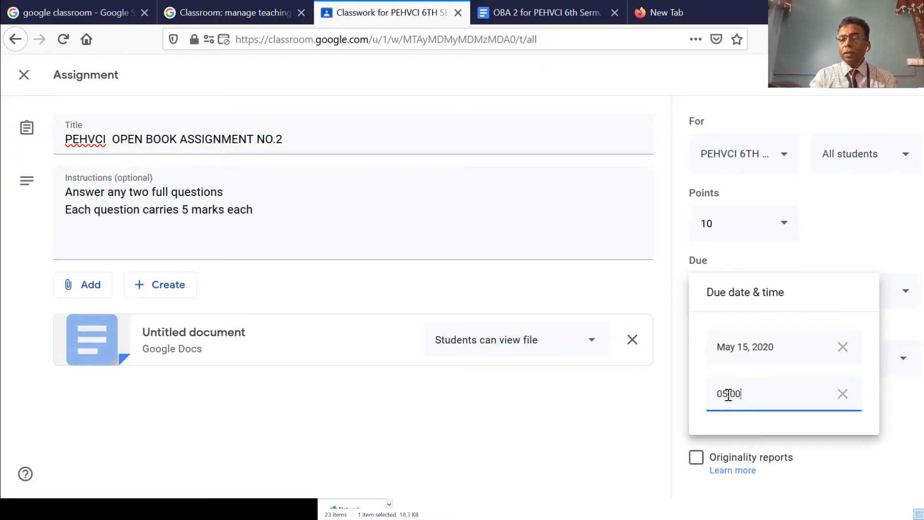
{"action": "key", "text": "BackSpace"}
{"action": "type", "text": "17:"}
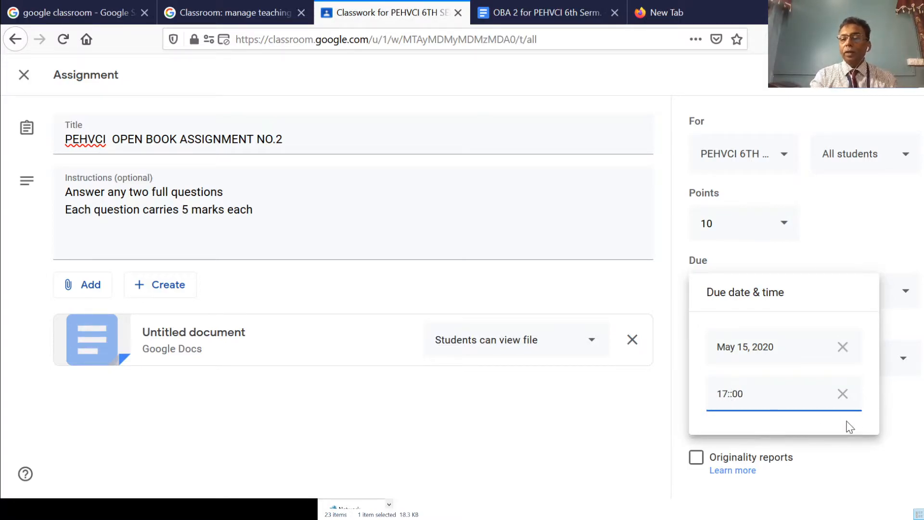
{"action": "key", "text": "BackSpace"}
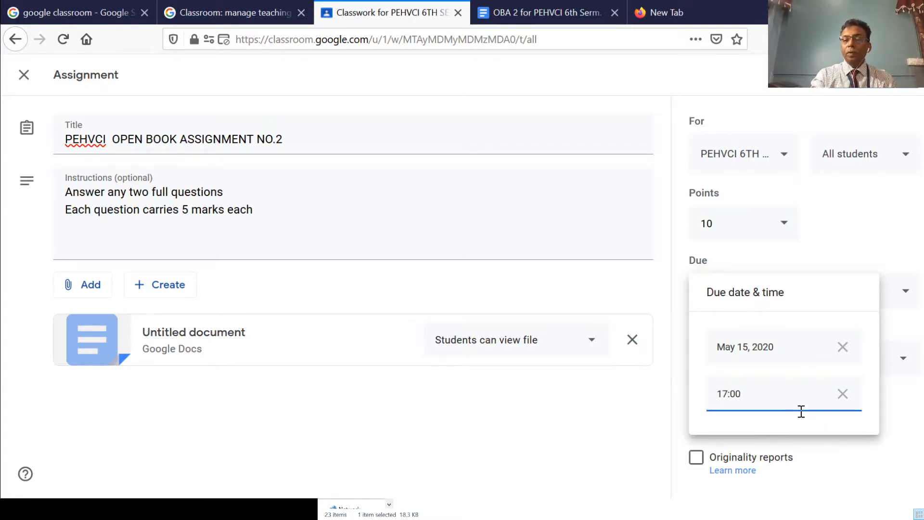
{"action": "left_click", "coordinate": [808, 423]}
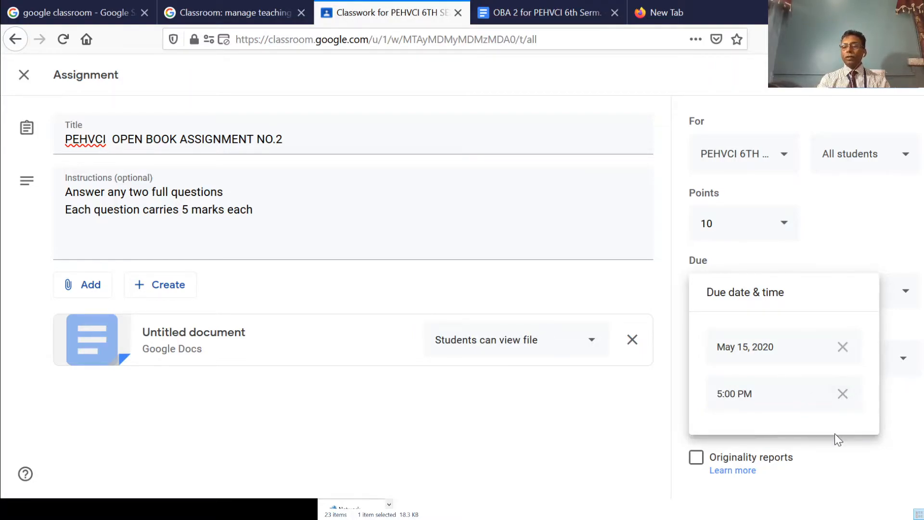
{"action": "left_click", "coordinate": [812, 458]}
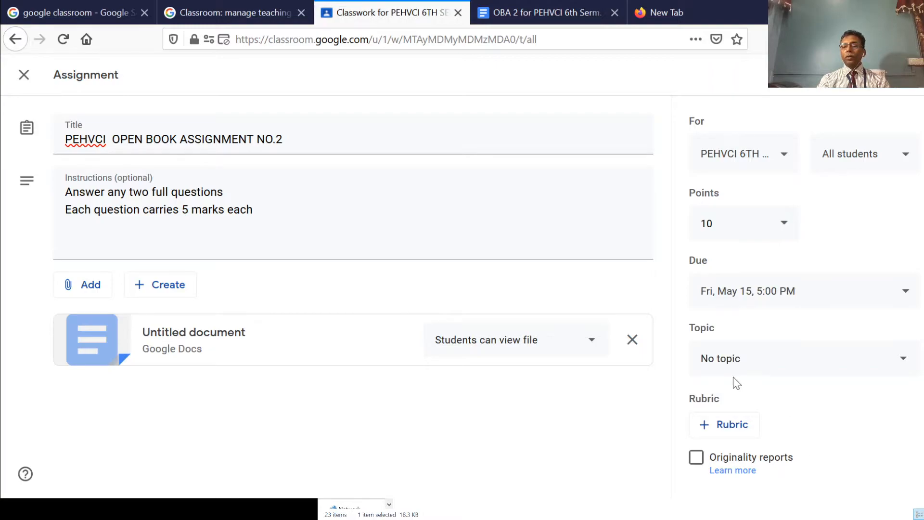
- Create the new topic 'OBA 2 FOR PEHVCI' for the assignment and bring up rubric options
{"action": "left_click", "coordinate": [721, 360]}
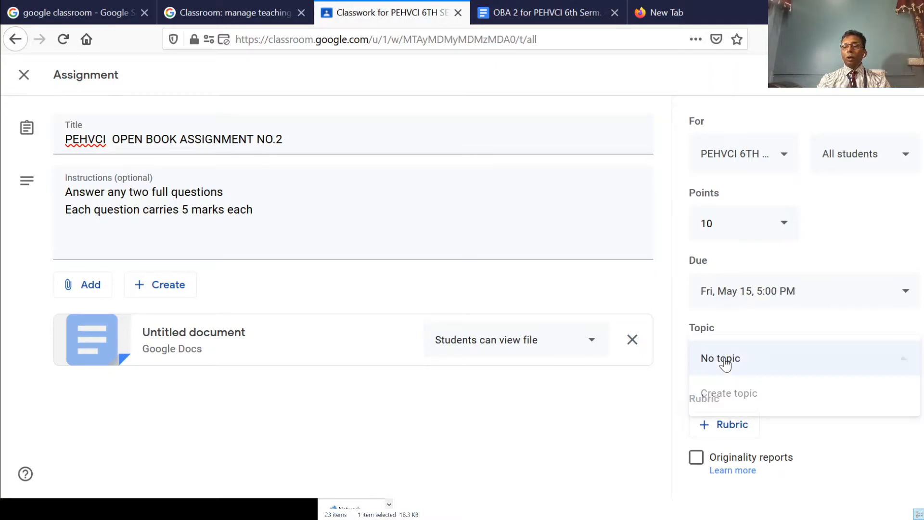
{"action": "left_click", "coordinate": [737, 393]}
{"action": "type", "text": "PN"}
{"action": "key", "text": "BackSpace"}
{"action": "key", "text": "BackSpace"}
{"action": "type", "text": "OBA"}
{"action": "key", "text": "BackSpace"}
{"action": "type", "text": "A ASSIGN"}
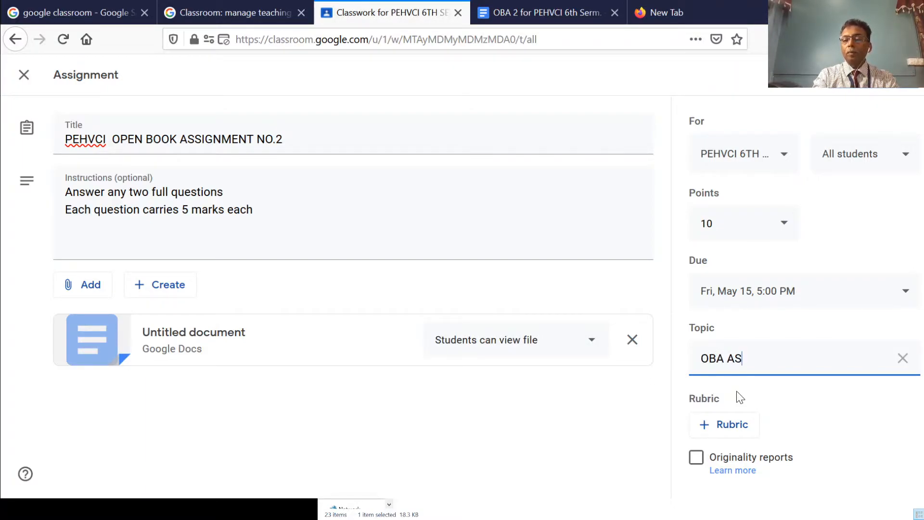
{"action": "key", "text": "BackSpace"}
{"action": "key", "text": "BackSpace"}
{"action": "key", "text": "BackSpace"}
{"action": "key", "text": "BackSpace"}
{"action": "key", "text": "BackSpace"}
{"action": "key", "text": "BackSpace"}
{"action": "type", "text": "2 FOR PECH"}
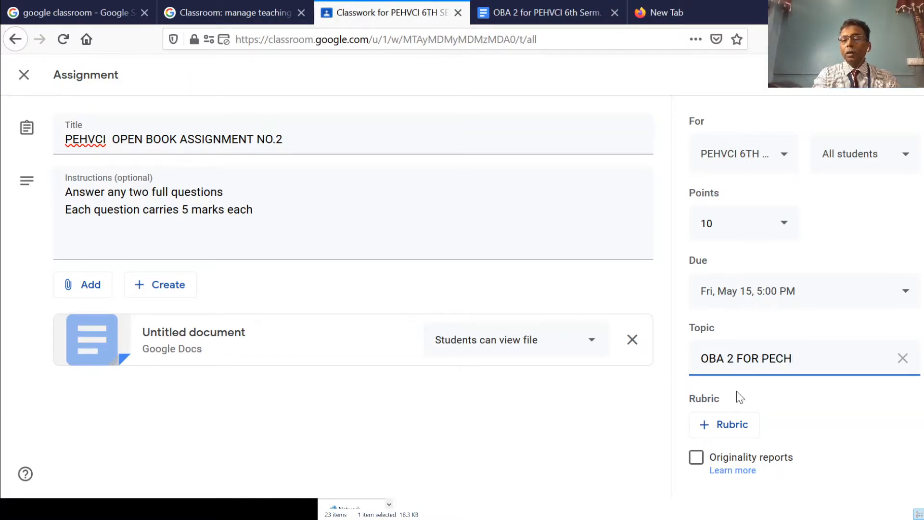
{"action": "key", "text": "BackSpace"}
{"action": "key", "text": "BackSpace"}
{"action": "type", "text": "HVCI"}
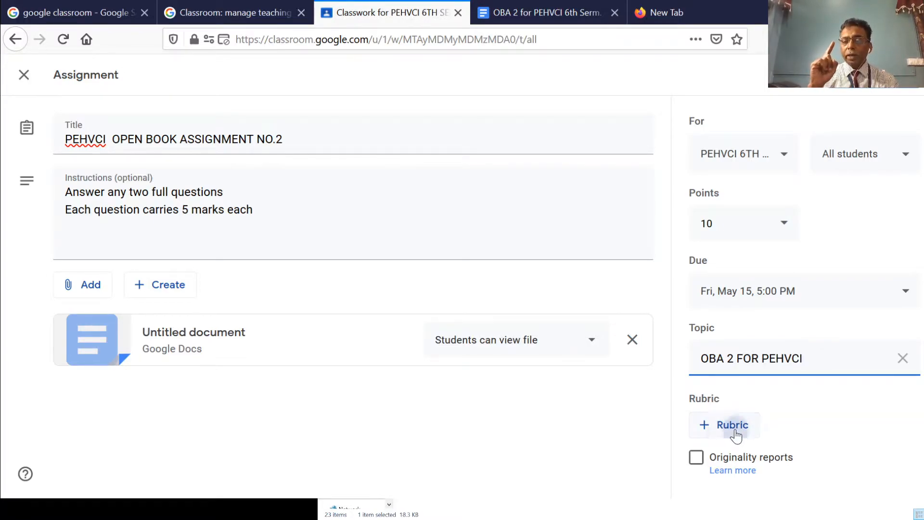
{"action": "left_click", "coordinate": [732, 426]}
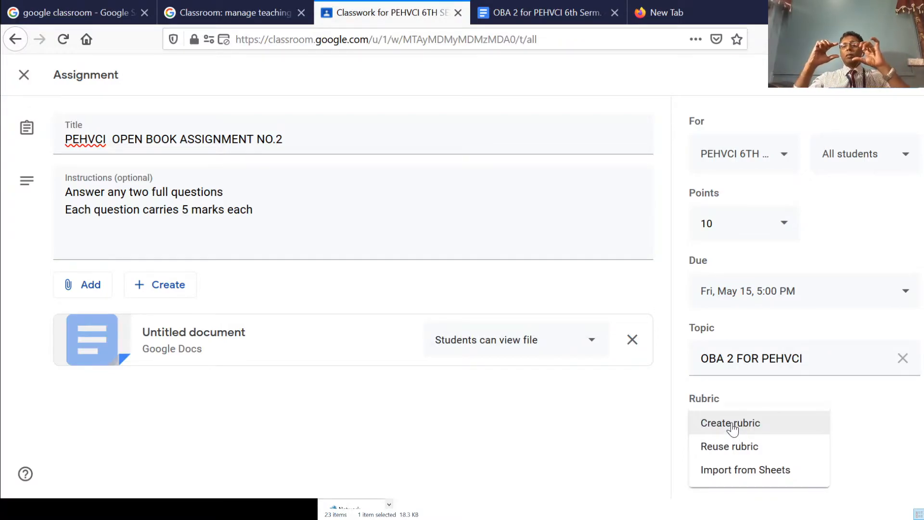
- Start a new rubric with criterion 'Q1' described as 'Answer the given question'
{"action": "left_click", "coordinate": [732, 424]}
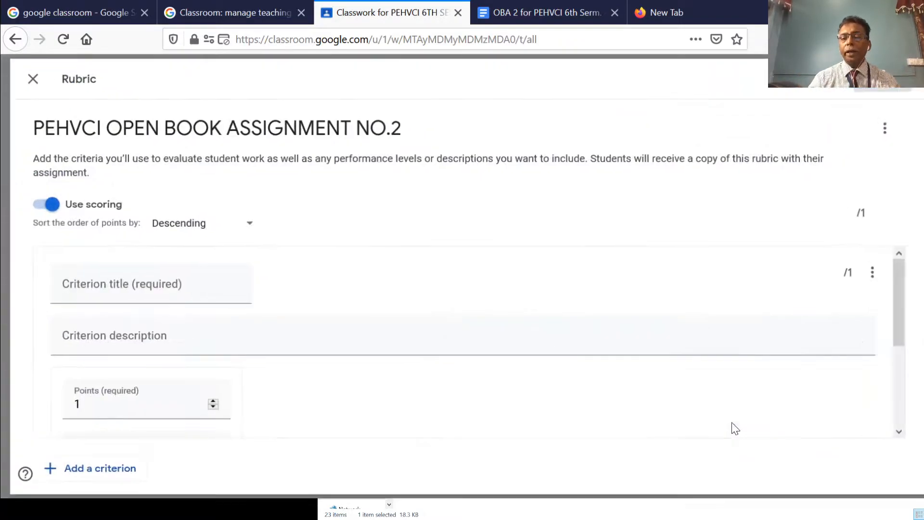
{"action": "left_click", "coordinate": [152, 286]}
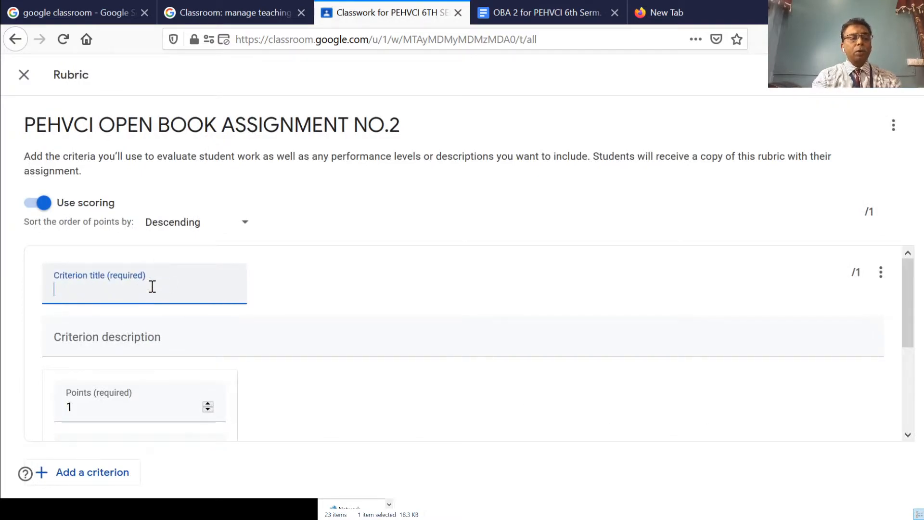
{"action": "type", "text": "Q1"}
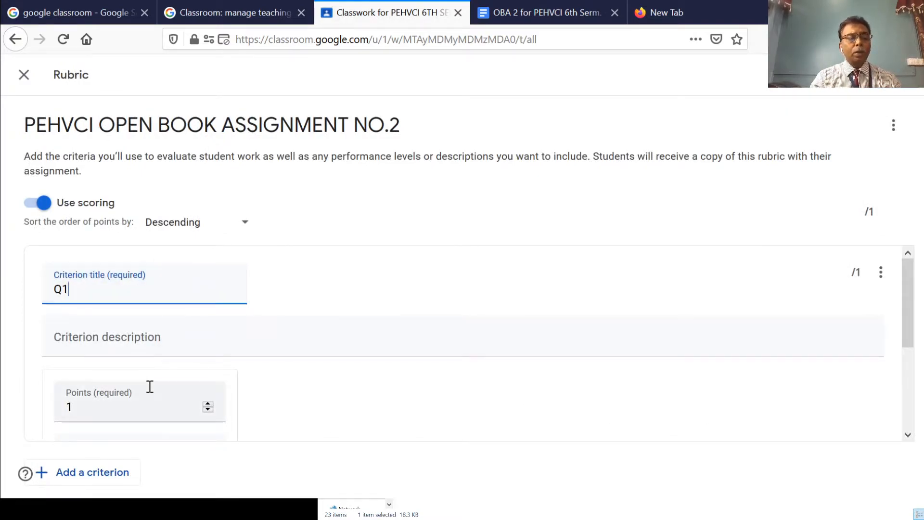
{"action": "left_click", "coordinate": [111, 332]}
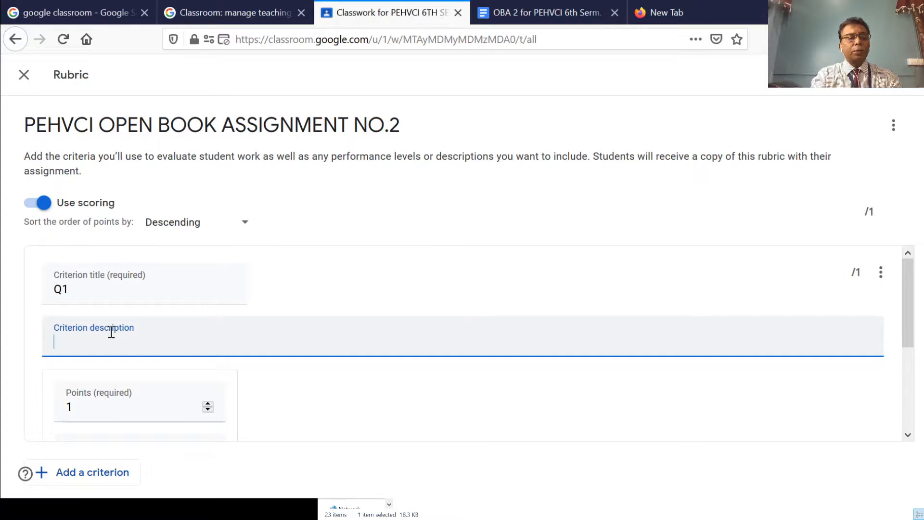
{"action": "type", "text": "aNSW"}
{"action": "key", "text": "BackSpace"}
{"action": "key", "text": "BackSpace"}
{"action": "key", "text": "BackSpace"}
{"action": "key", "text": "BackSpace"}
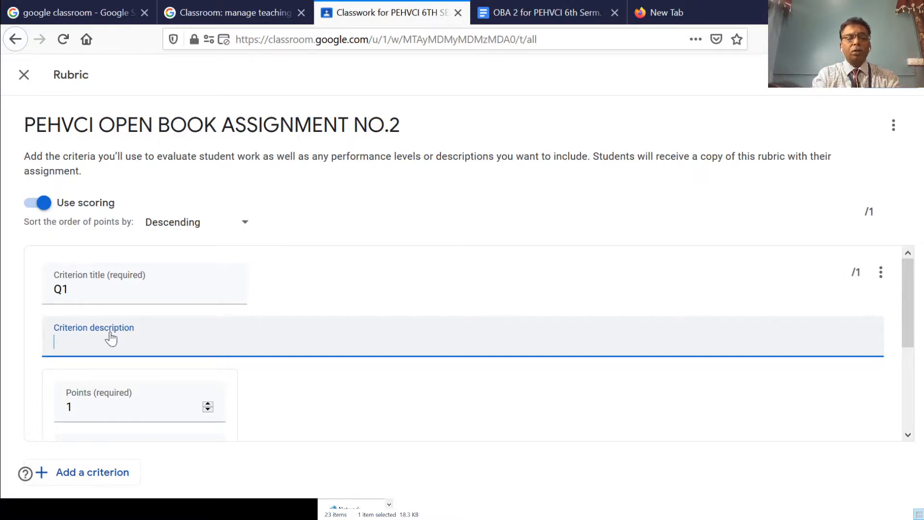
{"action": "type", "text": "Answe"}
{"action": "key", "text": "BackSpace"}
{"action": "key", "text": "BackSpace"}
{"action": "key", "text": "BackSpace"}
{"action": "key", "text": "BackSpace"}
{"action": "type", "text": "nsw"}
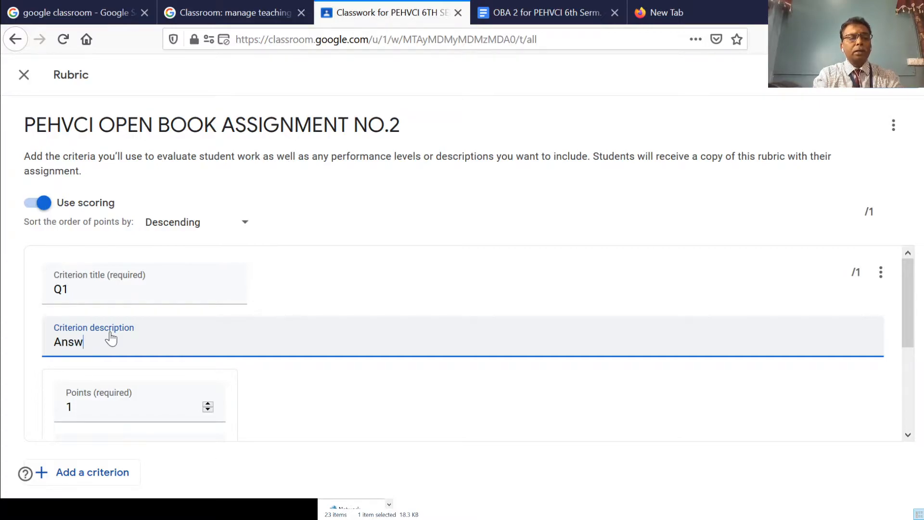
{"action": "type", "text": "er the given"}
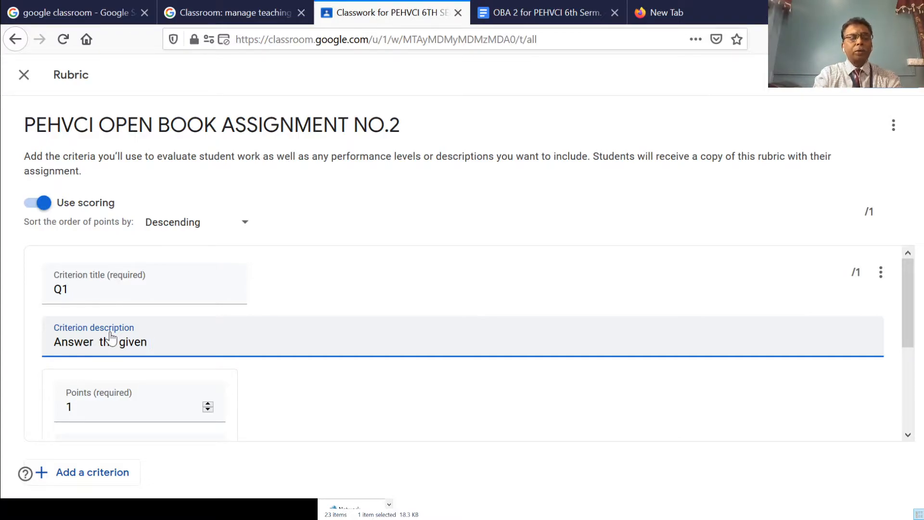
{"action": "type", "text": "question"}
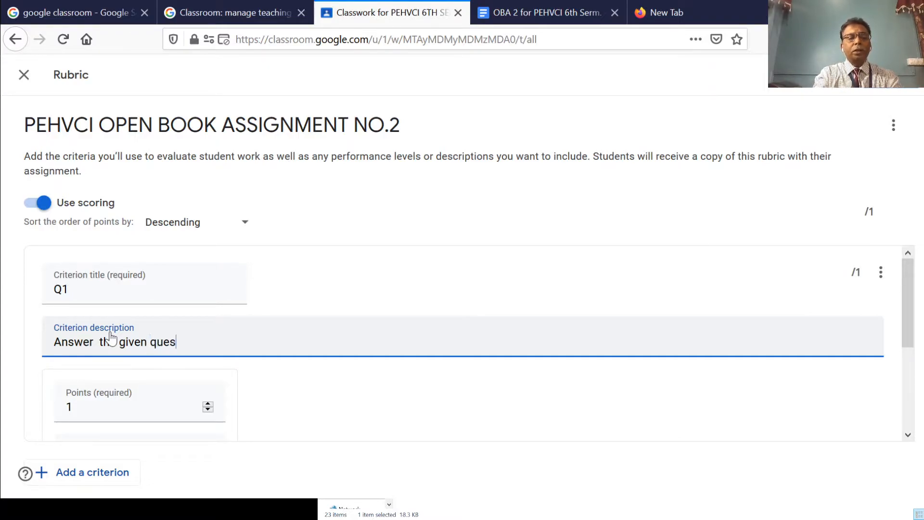
- Give Q1 a 5-point L1 level, 'This is question on Constitution of India', then add a criterion
{"action": "left_click", "coordinate": [68, 407]}
{"action": "scroll", "coordinate": [76, 414], "scroll_direction": "down", "scroll_amount": 3}
{"action": "key", "text": "BackSpace"}
{"action": "type", "text": "5"}
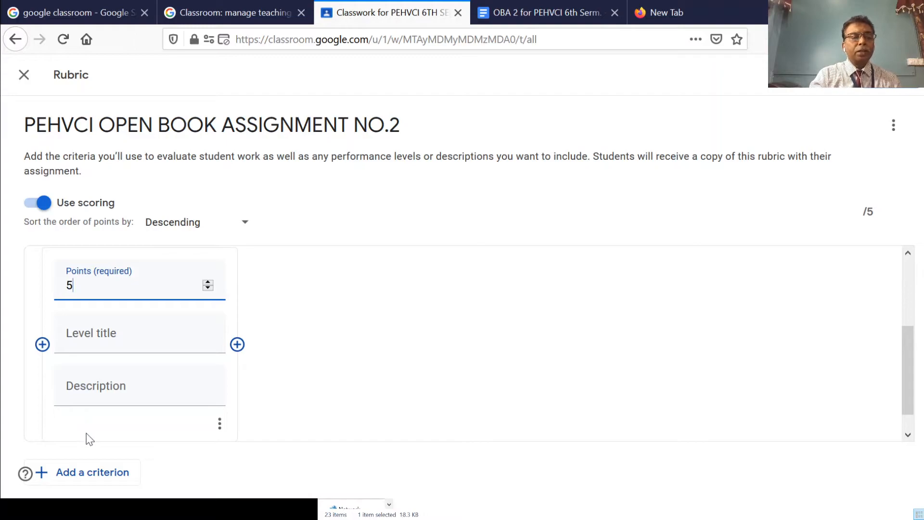
{"action": "left_click", "coordinate": [140, 334]}
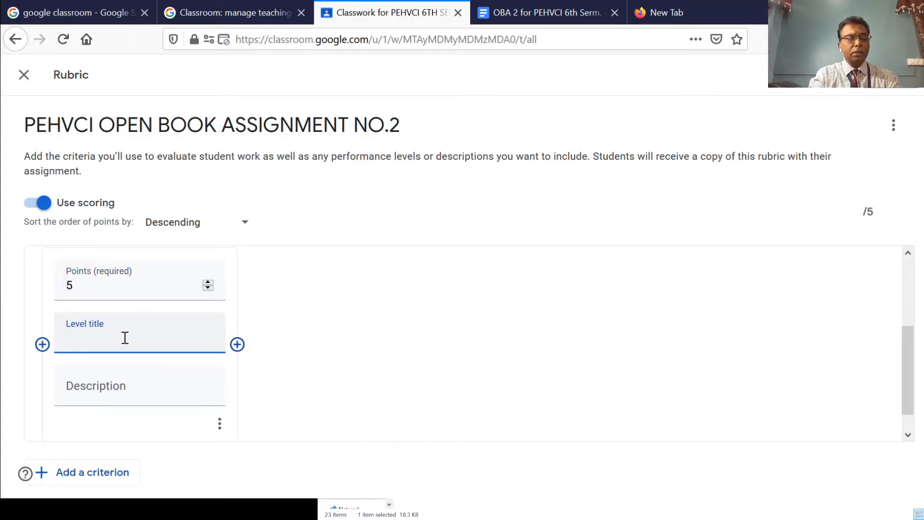
{"action": "type", "text": "L1q"}
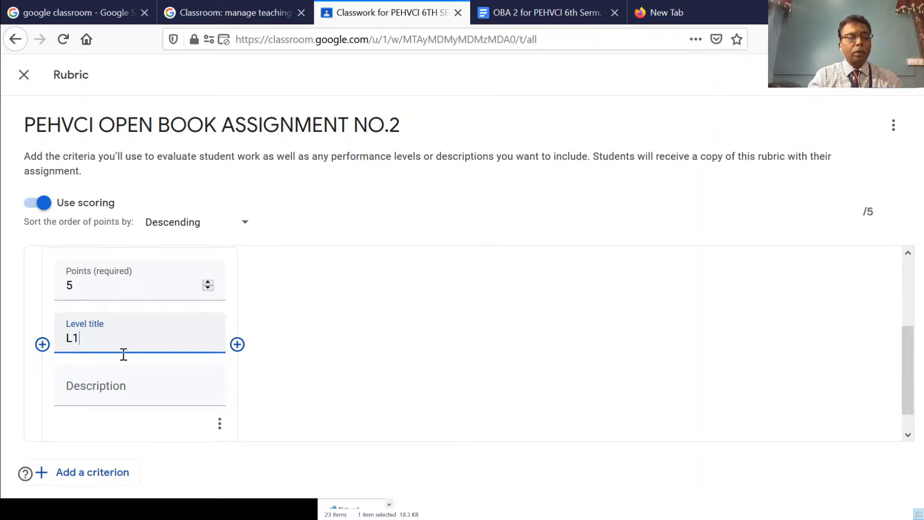
{"action": "left_click", "coordinate": [130, 388]}
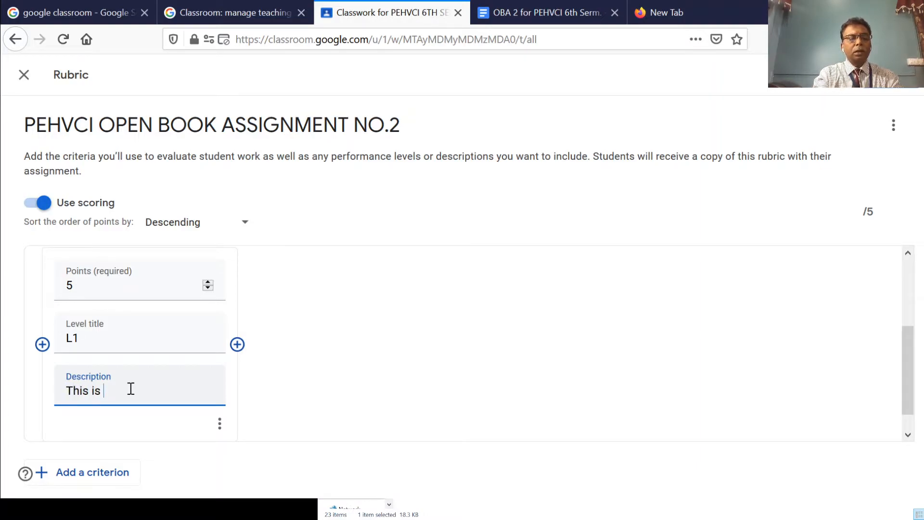
{"action": "type", "text": "This is question on"}
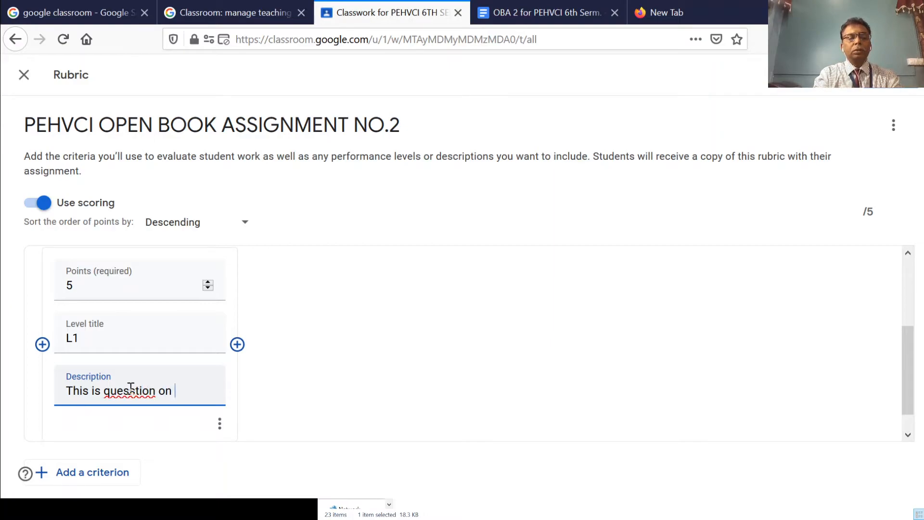
{"action": "type", "text": " Consit"}
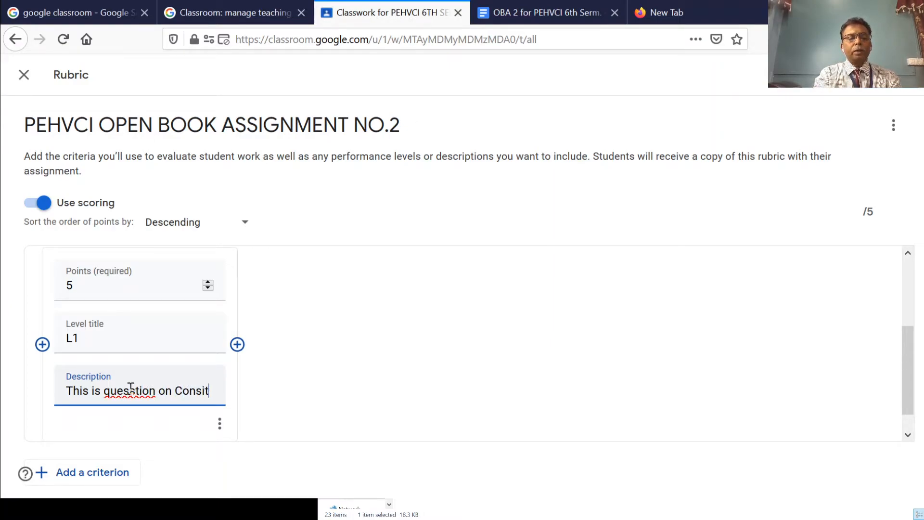
{"action": "type", "text": "titution of India"}
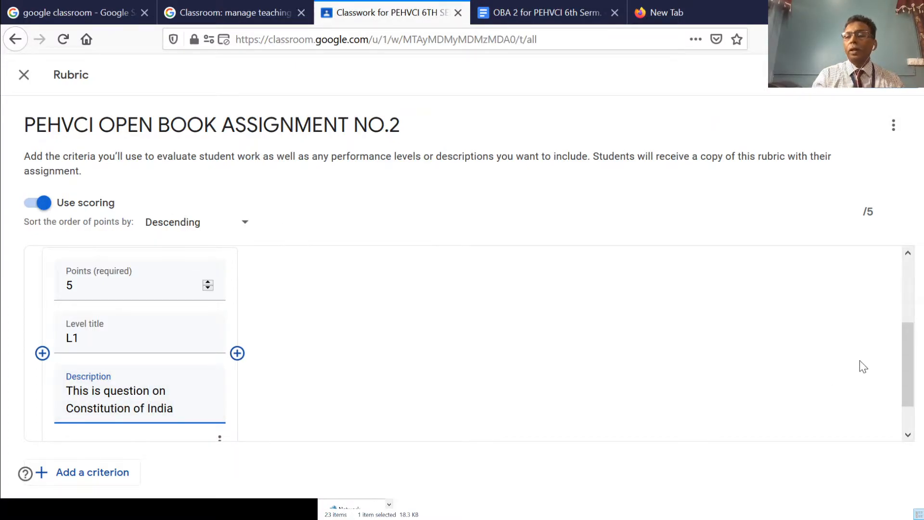
{"action": "left_click_drag", "start_coordinate": [911, 370], "coordinate": [375, 398]}
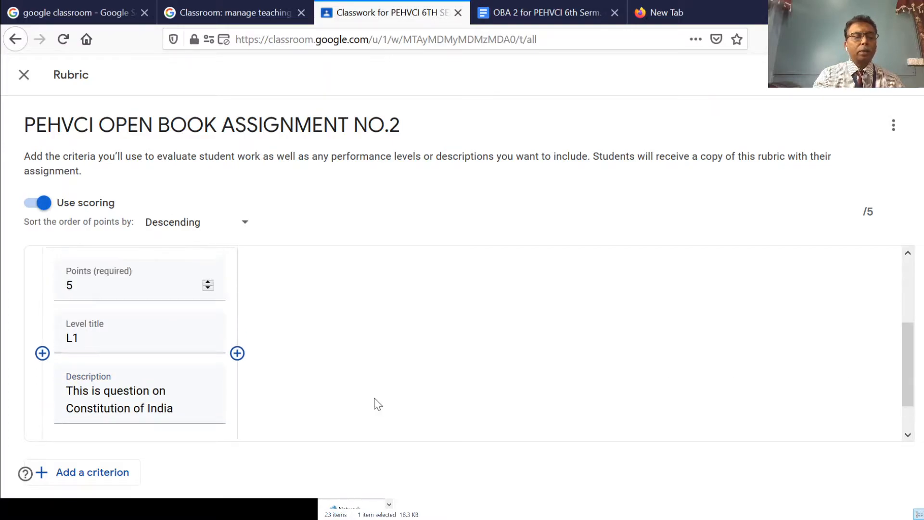
{"action": "left_click", "coordinate": [88, 476]}
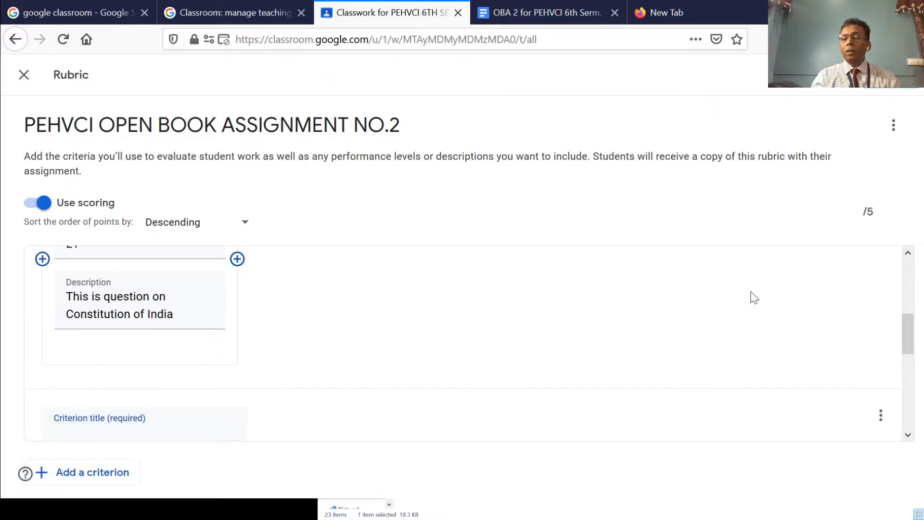
- Title the second criterion 'Q 2' with the description 'Describe'
{"action": "mouse_move", "coordinate": [914, 335]}
{"action": "left_mouse_down"}
{"action": "mouse_move", "coordinate": [914, 364]}
{"action": "mouse_move", "coordinate": [914, 353]}
{"action": "left_mouse_up"}
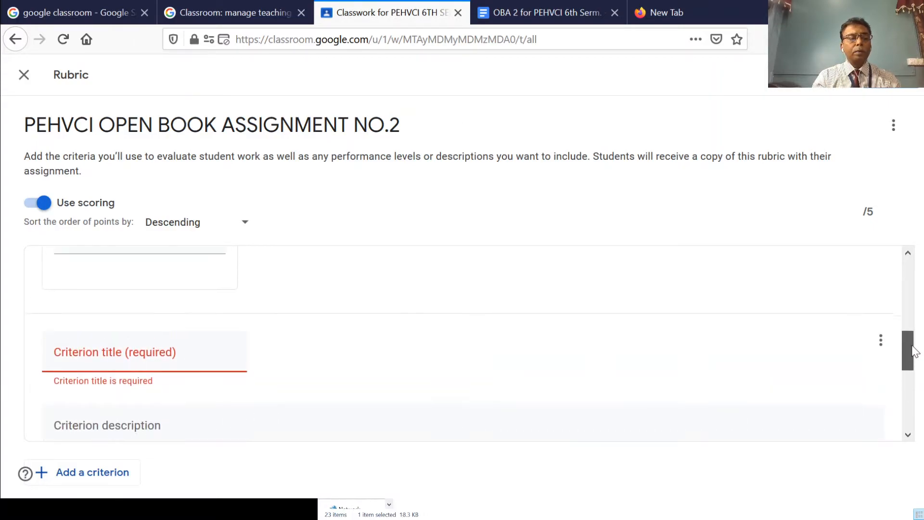
{"action": "left_click", "coordinate": [148, 358]}
{"action": "type", "text": "q"}
{"action": "type", "text": "Q 2"}
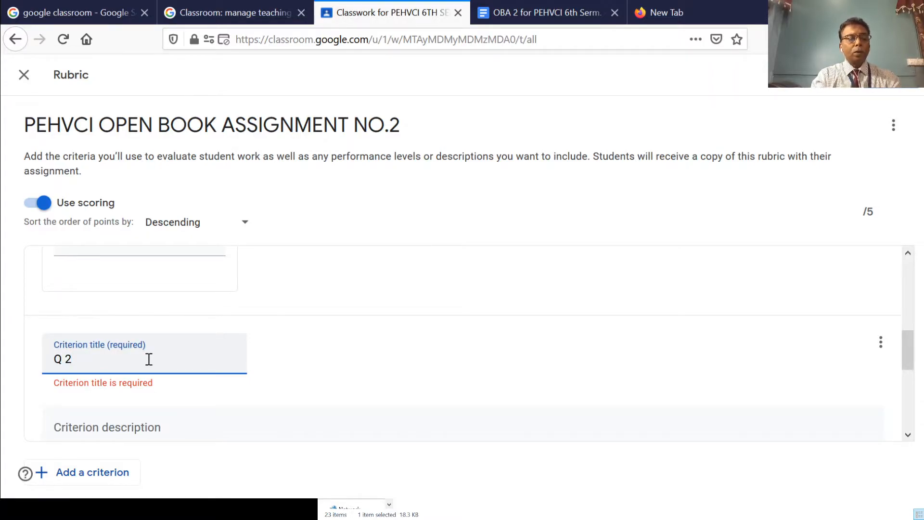
{"action": "left_click", "coordinate": [148, 424]}
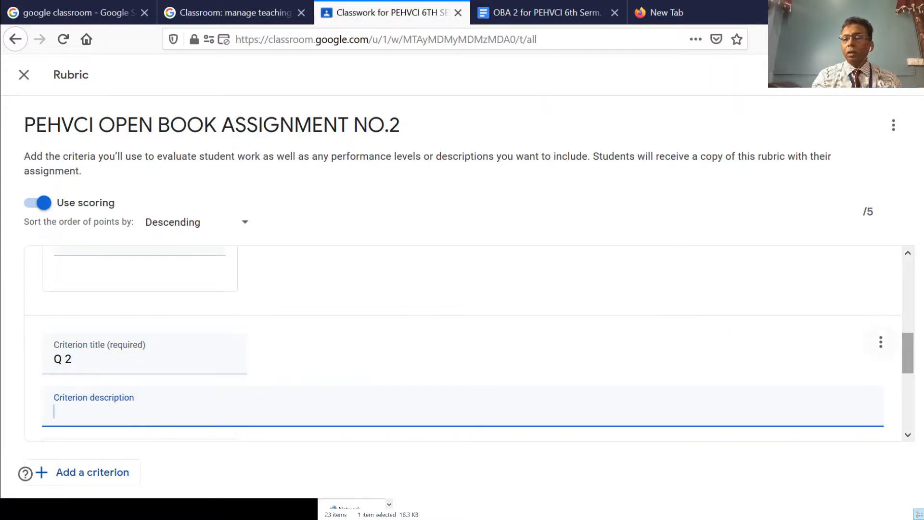
{"action": "left_click_drag", "start_coordinate": [910, 362], "coordinate": [910, 379]}
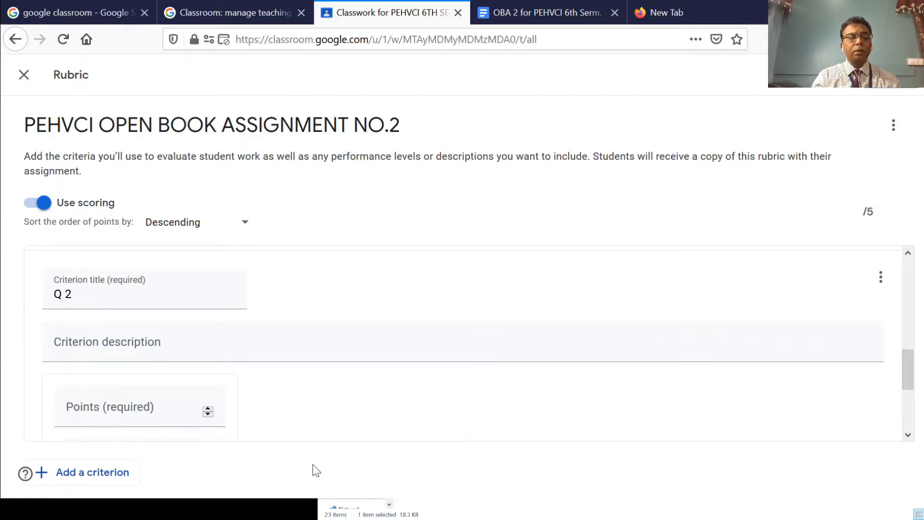
{"action": "left_click", "coordinate": [164, 344]}
{"action": "type", "text": "Des"}
{"action": "type", "text": "cri"}
{"action": "key", "text": "BackSpace"}
{"action": "type", "text": "rib"}
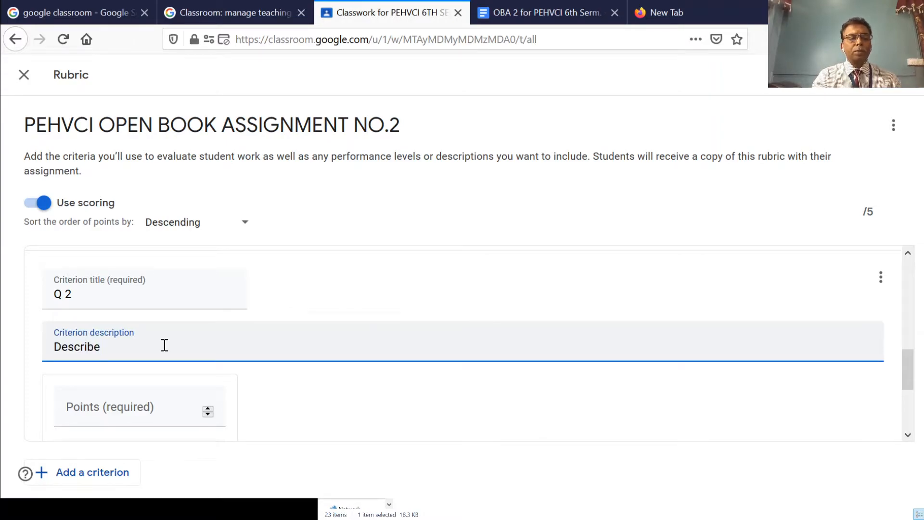
- Give criterion Q 2 a 5-point L1 level, bringing the rubric total to 10
{"action": "left_click", "coordinate": [176, 413]}
{"action": "type", "text": "5"}
{"action": "left_click", "coordinate": [104, 339]}
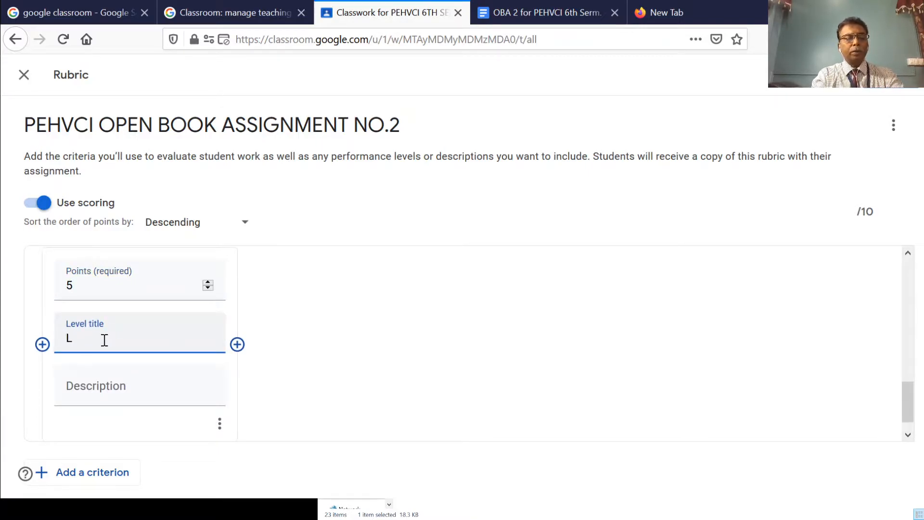
{"action": "left_click", "coordinate": [124, 377]}
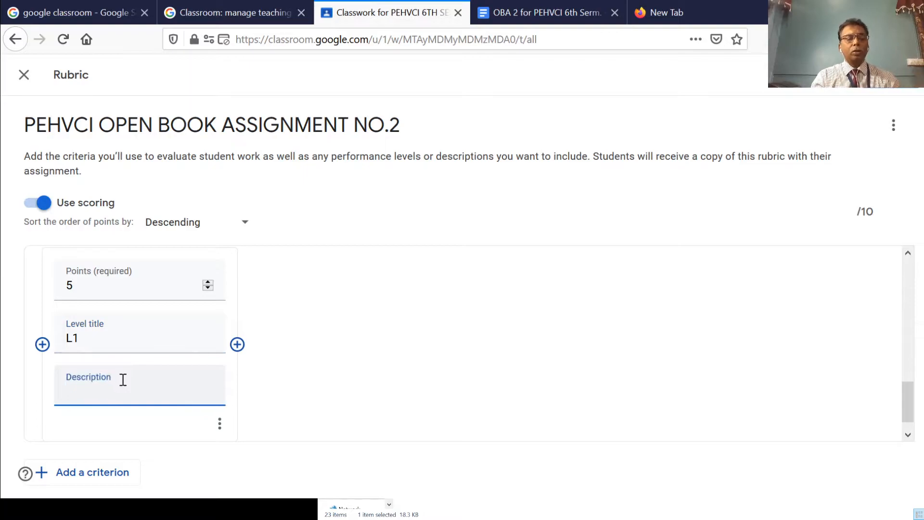
{"action": "left_click_drag", "start_coordinate": [905, 409], "coordinate": [904, 431]}
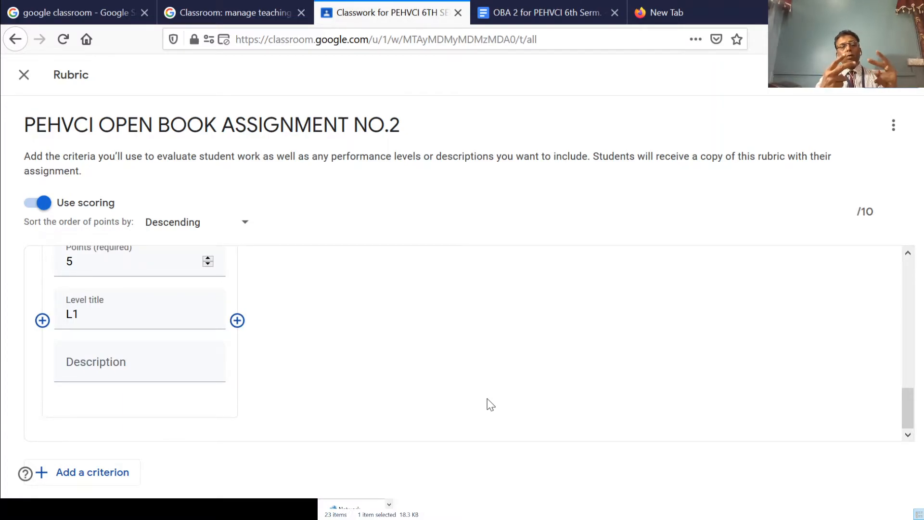
- Save the rubric and assign PEHVCI OPEN BOOK ASSIGNMENT NO.2 to the class
{"action": "left_click", "coordinate": [889, 86]}
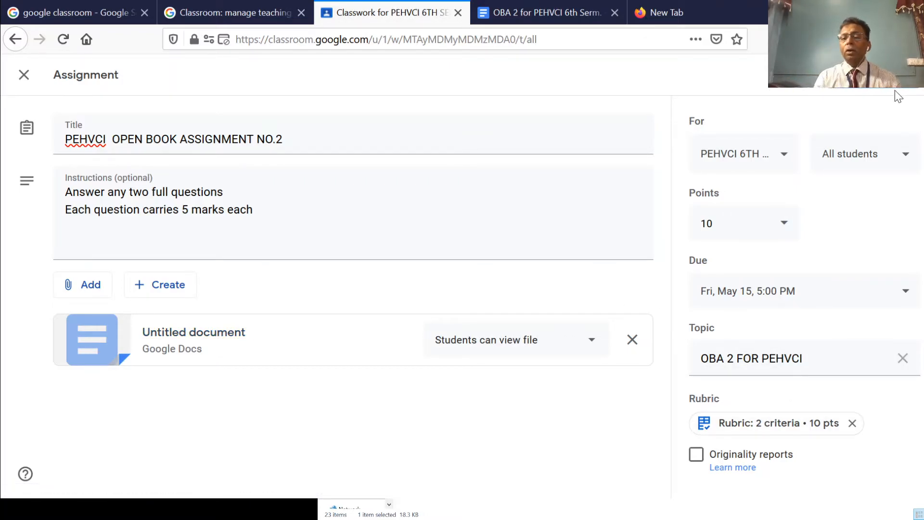
{"action": "left_click", "coordinate": [880, 81]}
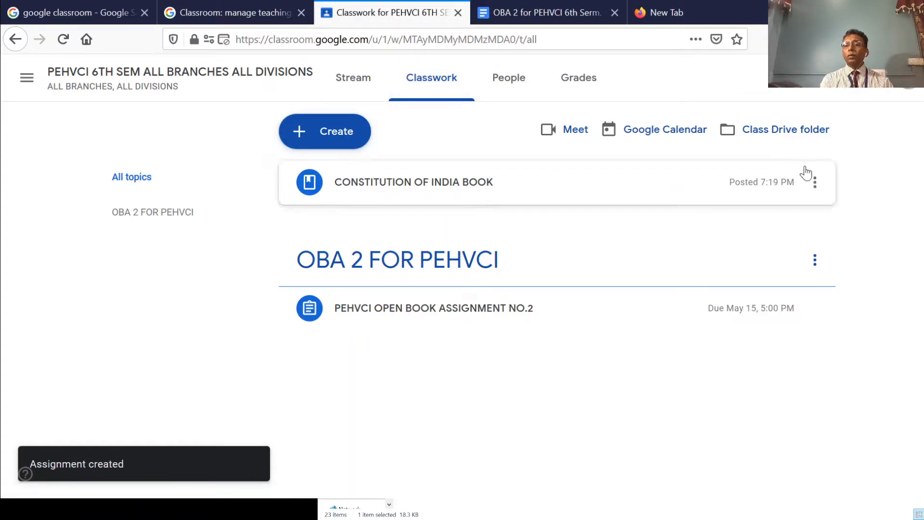
- Glance at Class settings, then copy the link to the OBA 2 FOR PEHVCI topic
{"action": "left_click", "coordinate": [906, 77]}
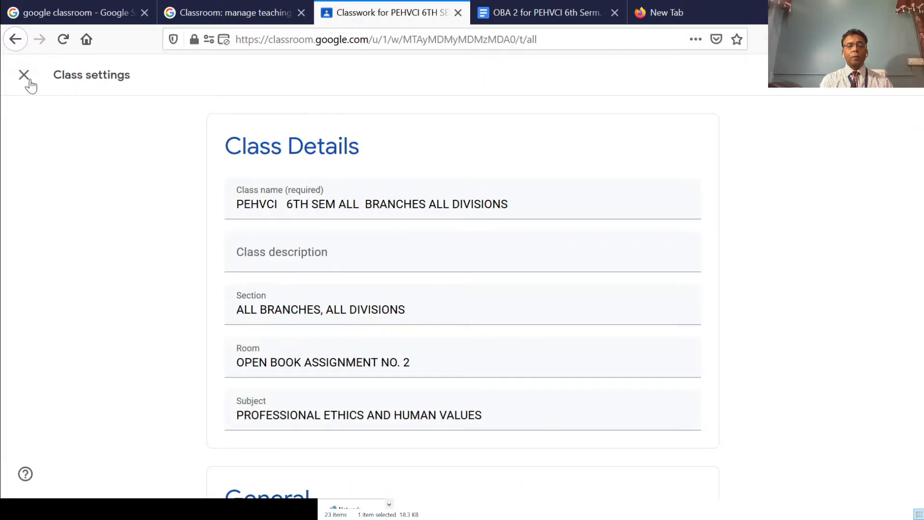
{"action": "left_click", "coordinate": [23, 75]}
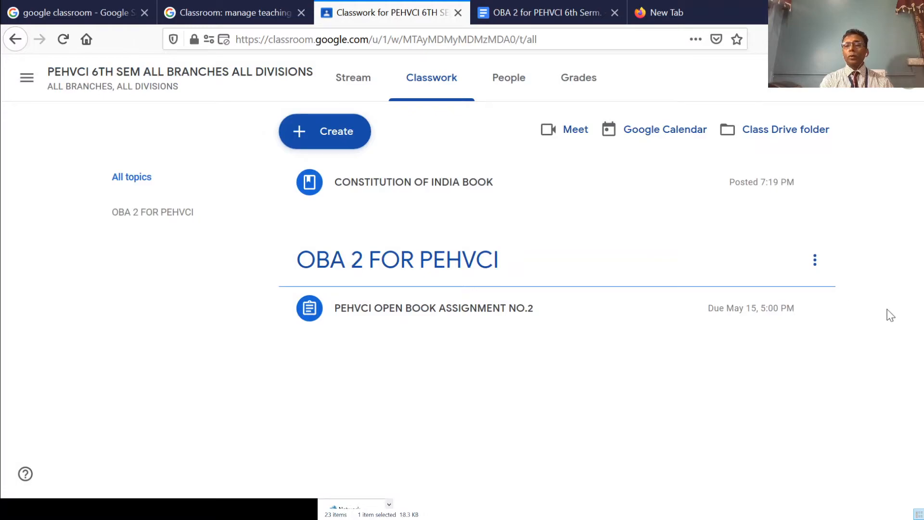
{"action": "left_click", "coordinate": [814, 261]}
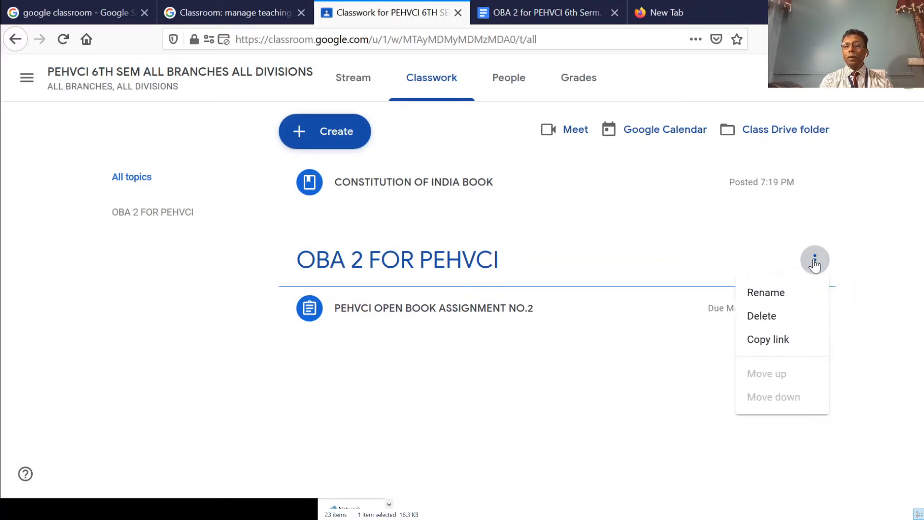
{"action": "left_click", "coordinate": [759, 342]}
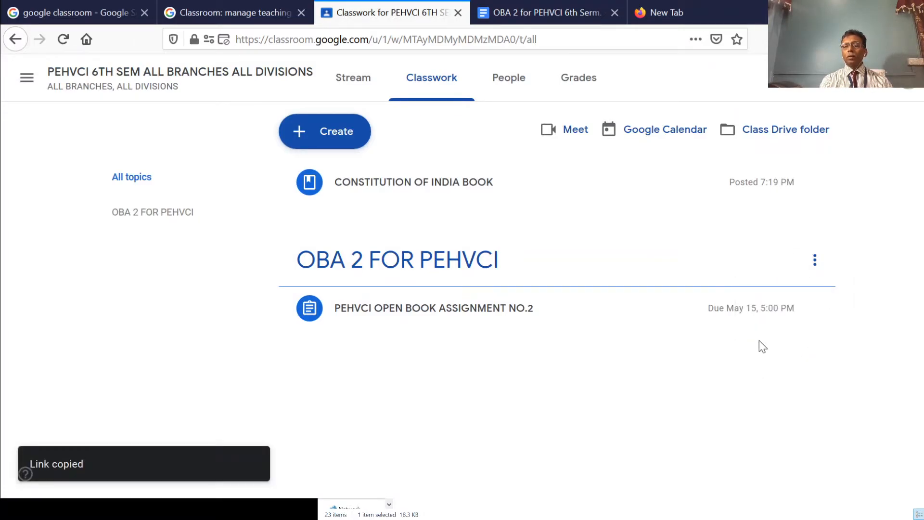
- Load mail.git.edu in the empty new tab to reach the Gmail inbox
{"action": "left_click", "coordinate": [671, 3]}
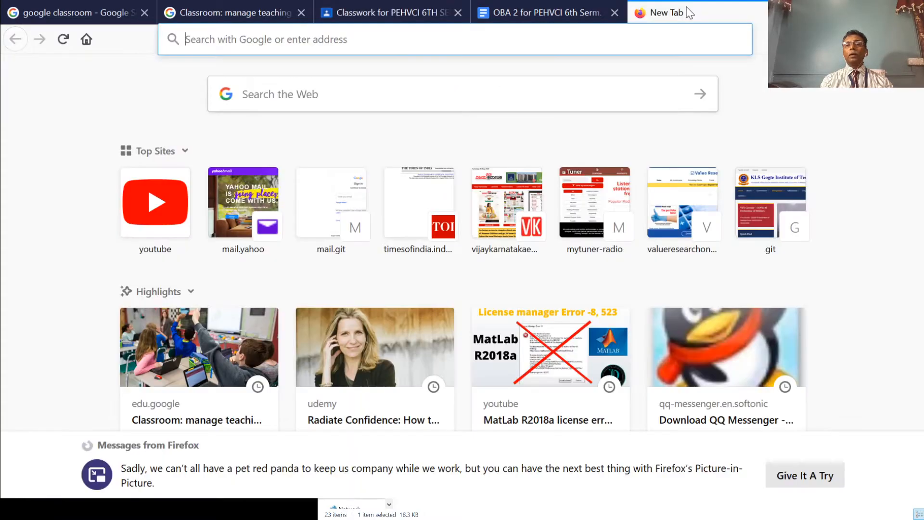
{"action": "left_click", "coordinate": [506, 40]}
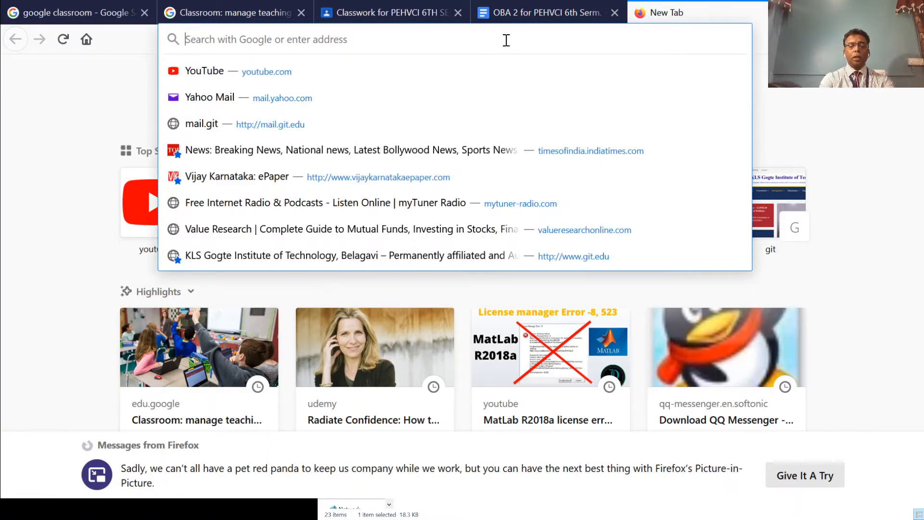
{"action": "type", "text": "maii"}
{"action": "key", "text": "BackSpace"}
{"action": "type", "text": "l.git.edu"}
{"action": "key", "text": "Return"}
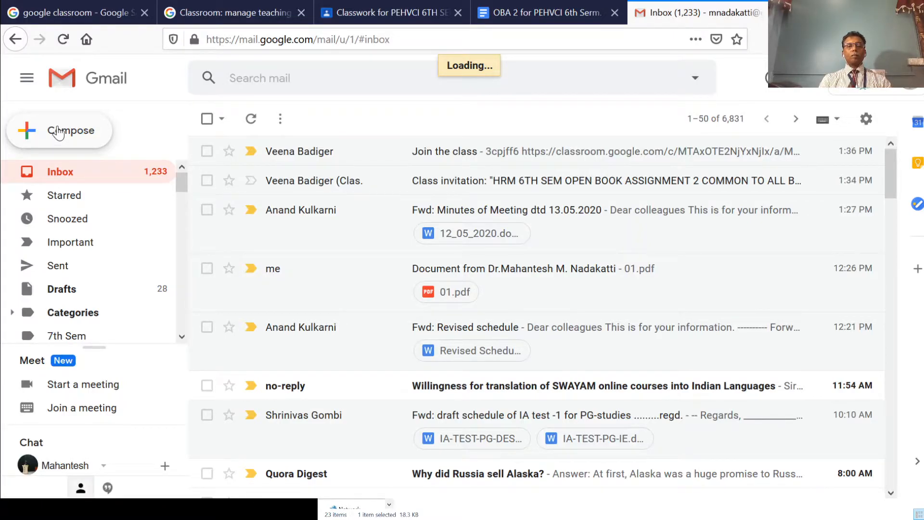
- Start a new email with the lines 'Links for 2nd OBA' and 'LINKS FOR 2ND OB'
{"action": "left_click", "coordinate": [58, 131]}
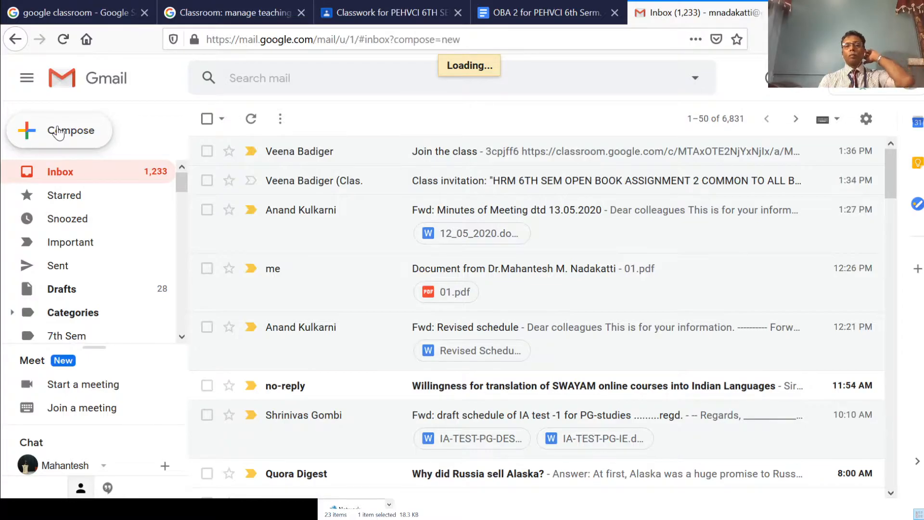
{"action": "left_click", "coordinate": [607, 255]}
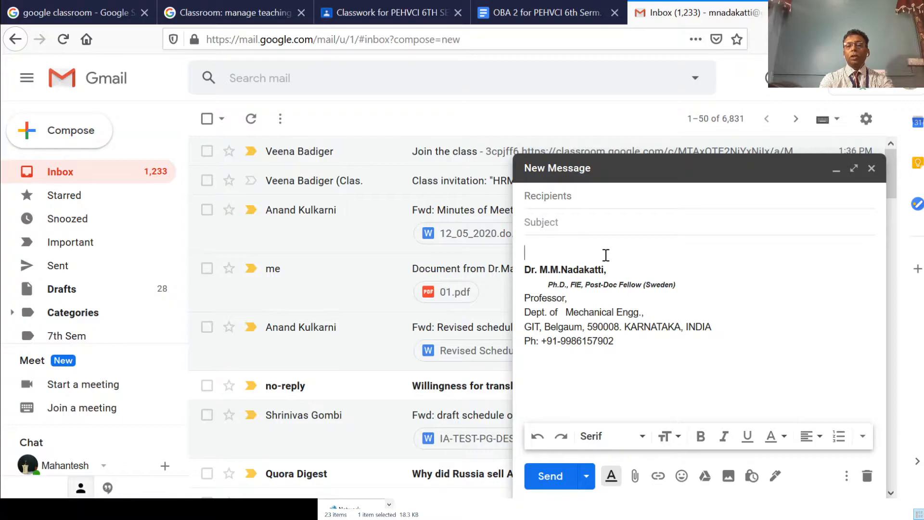
{"action": "type", "text": "Links for 2"}
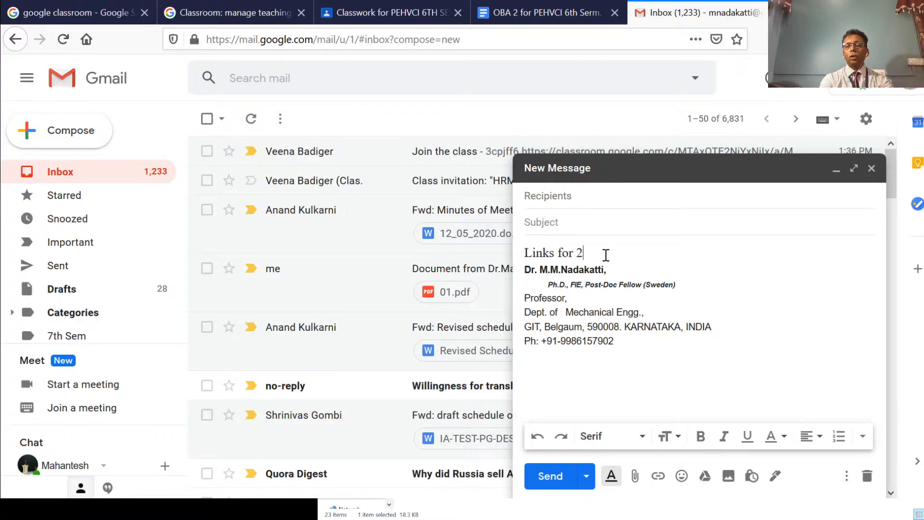
{"action": "type", "text": "nd OB"}
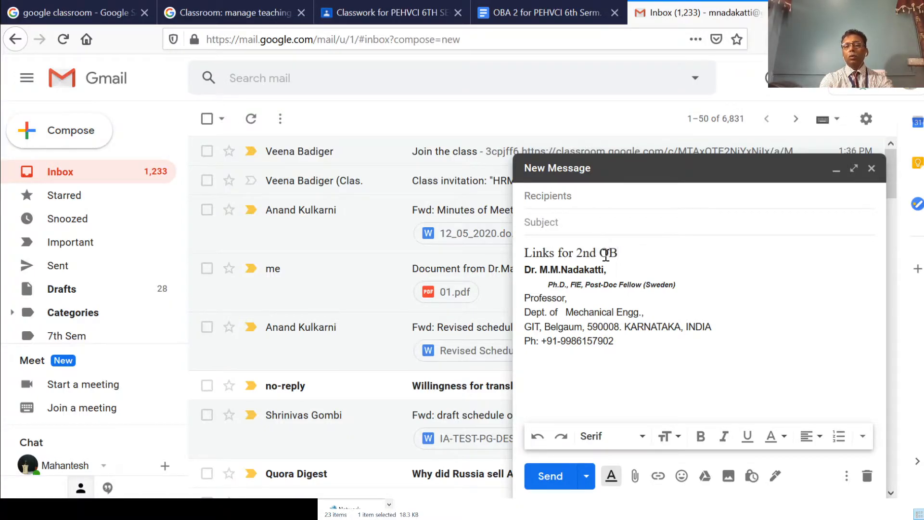
{"action": "type", "text": "A"}
{"action": "key", "text": "Return"}
{"action": "key", "text": "Return"}
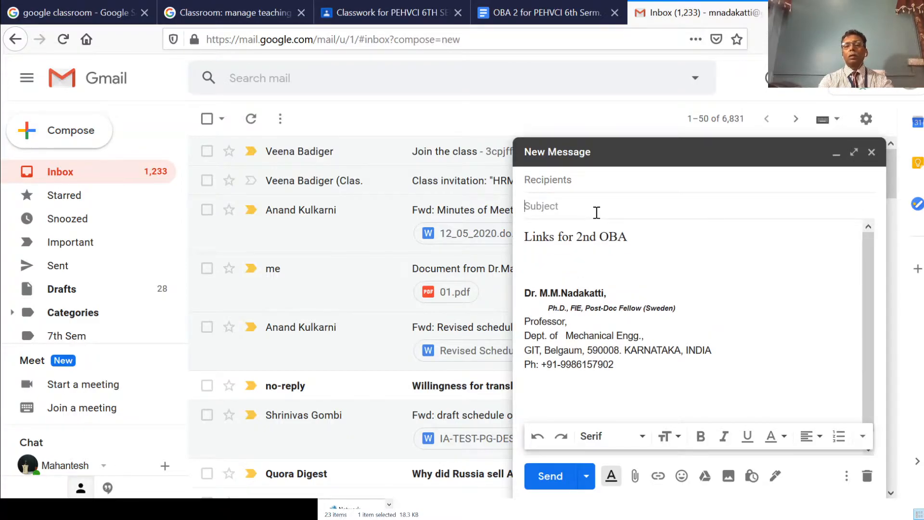
{"action": "type", "text": "LINK"}
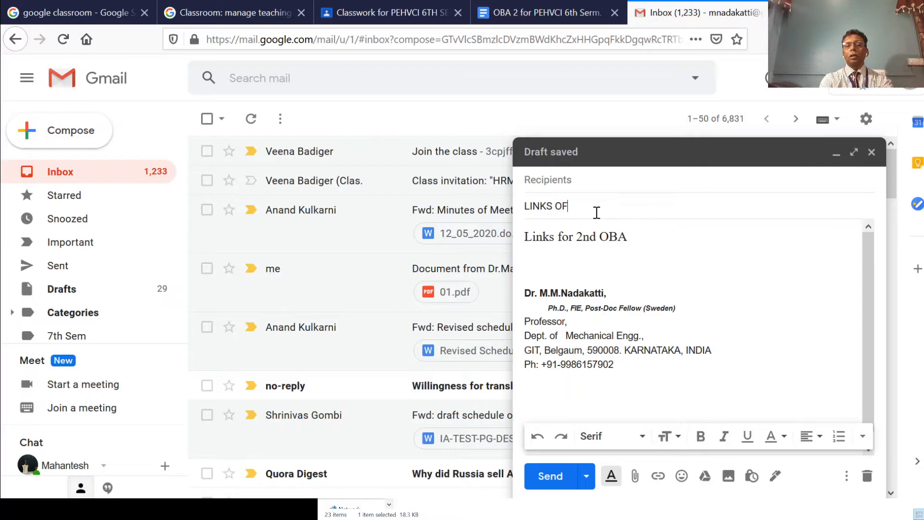
{"action": "type", "text": "S FOR 2ND OBA"}
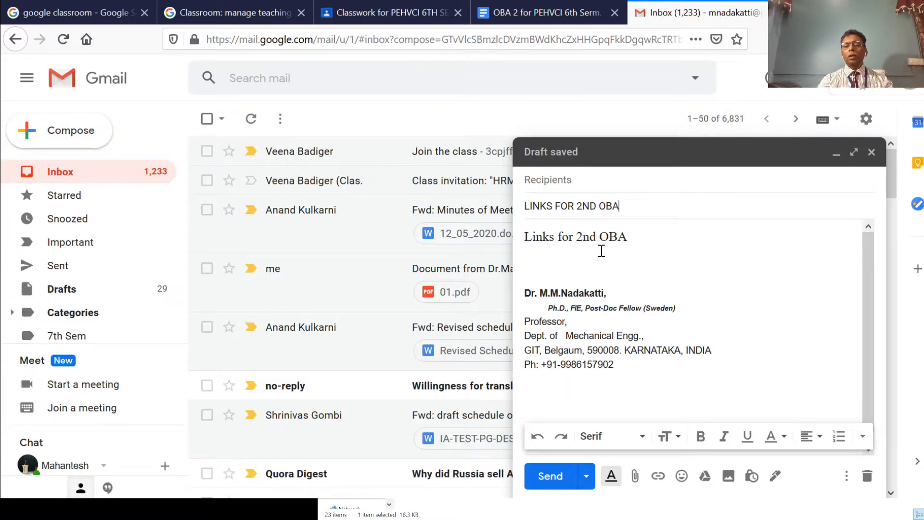
- Paste the Classroom topic link on a new line and make it a clickable hyperlink
{"action": "left_click", "coordinate": [601, 256]}
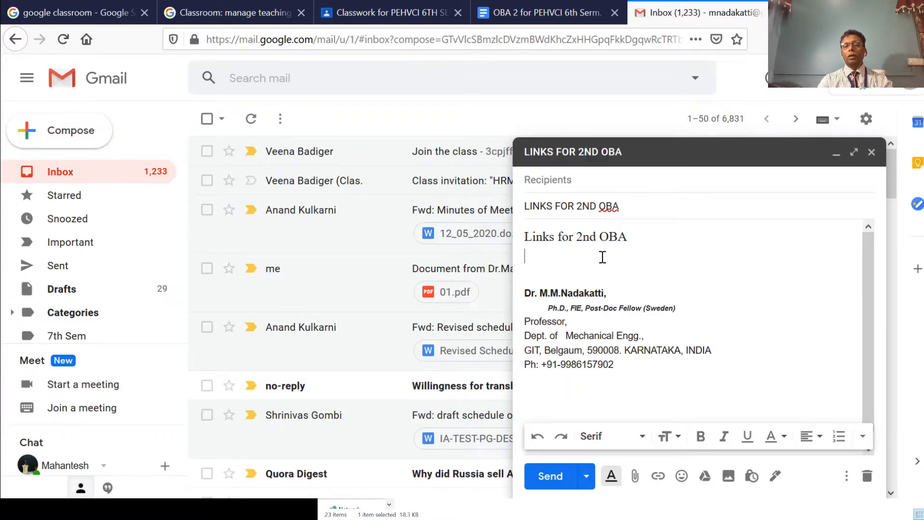
{"action": "key", "text": "Return"}
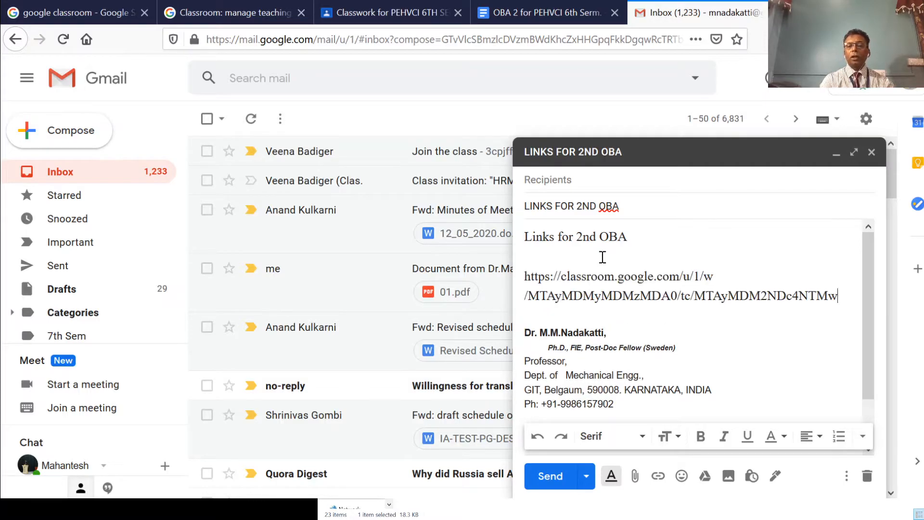
{"action": "left_click_drag", "start_coordinate": [524, 275], "coordinate": [844, 298]}
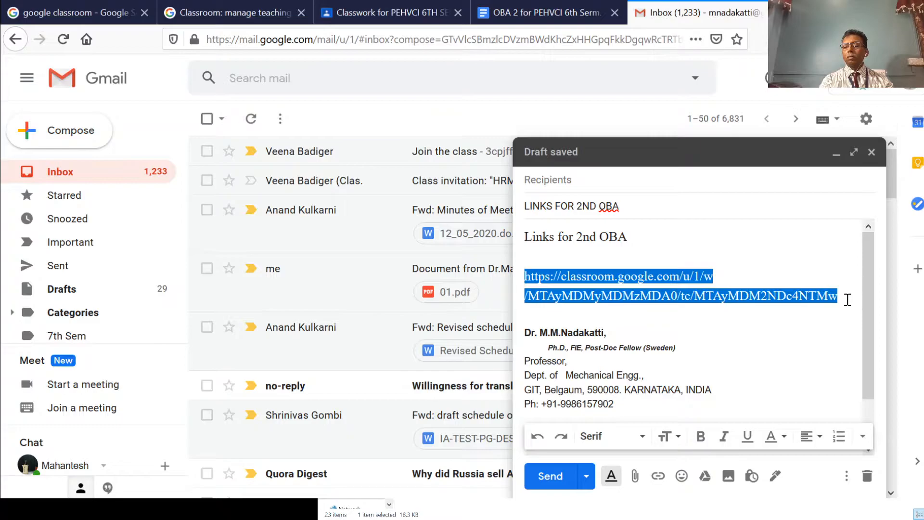
{"action": "left_click", "coordinate": [658, 476]}
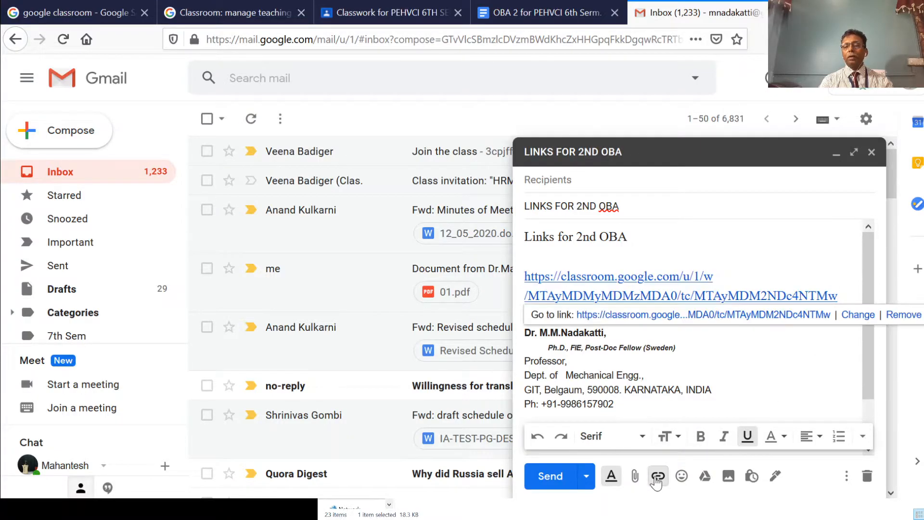
{"action": "left_click", "coordinate": [627, 340]}
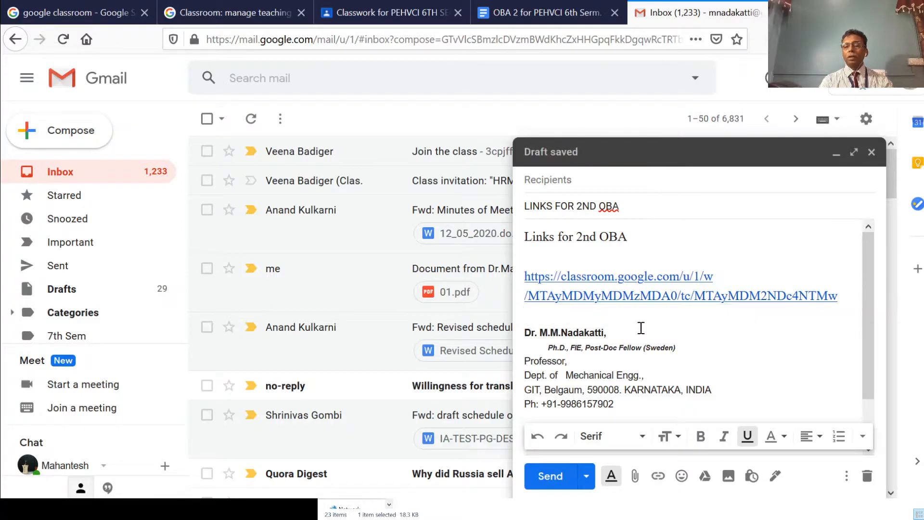
{"action": "left_click", "coordinate": [622, 316]}
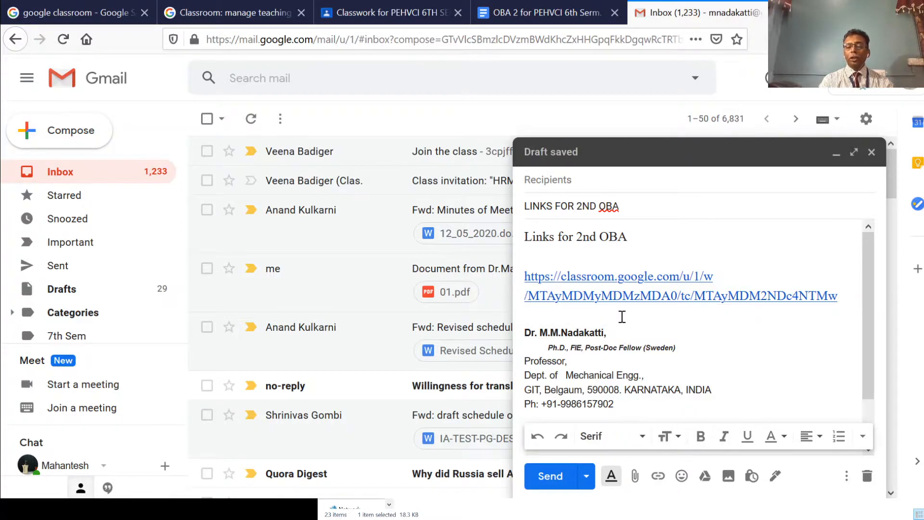
{"action": "key", "text": "Return"}
{"action": "key", "text": "Return"}
{"action": "left_click", "coordinate": [526, 1]}
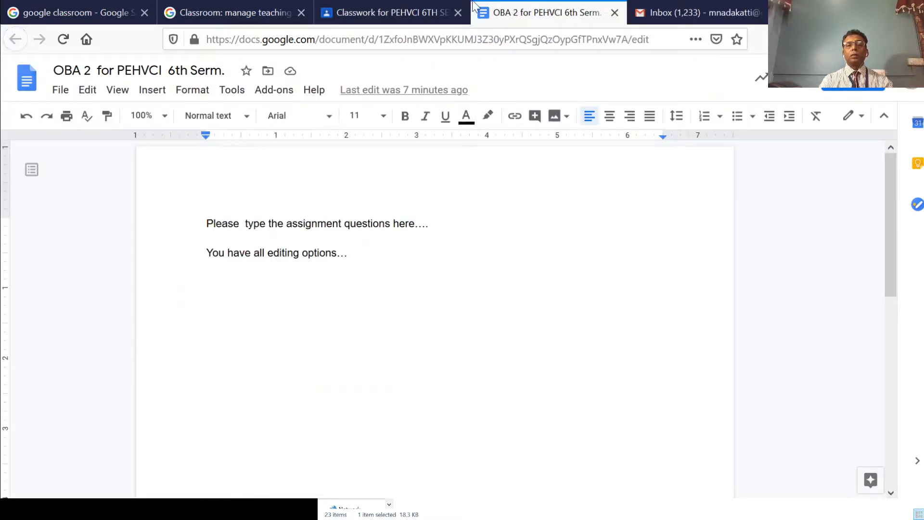
- Review PEHVCI OPEN BOOK ASSIGNMENT NO.2 details and its empty Student work page (0 turned in)
{"action": "left_click", "coordinate": [384, 19]}
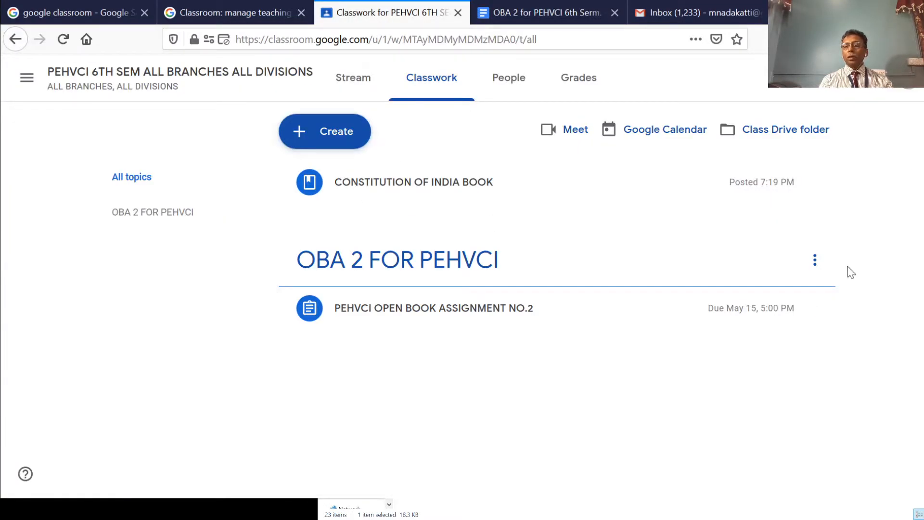
{"action": "left_click", "coordinate": [816, 261]}
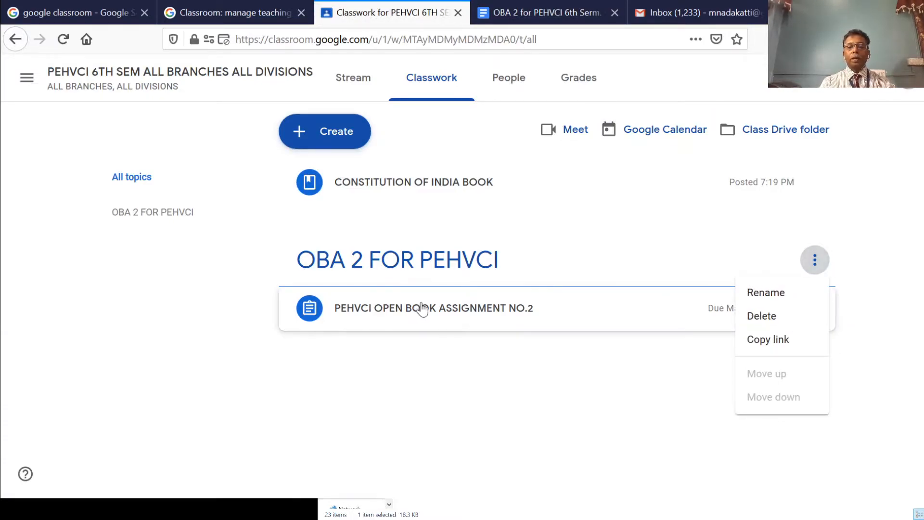
{"action": "left_click", "coordinate": [584, 306]}
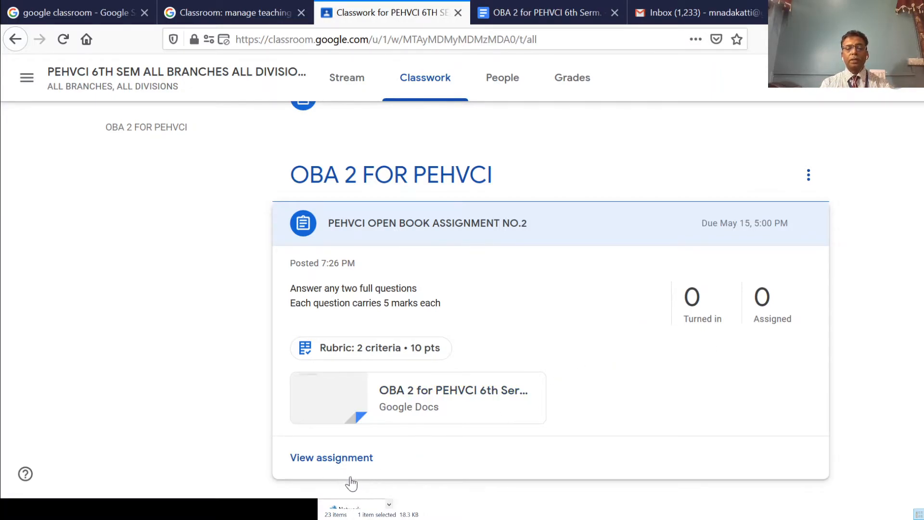
{"action": "left_click", "coordinate": [332, 459]}
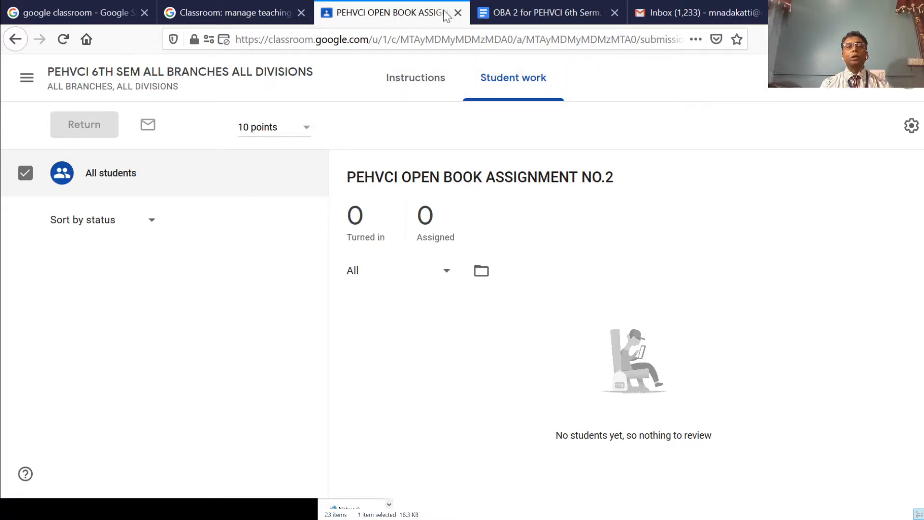
{"action": "left_click", "coordinate": [10, 43]}
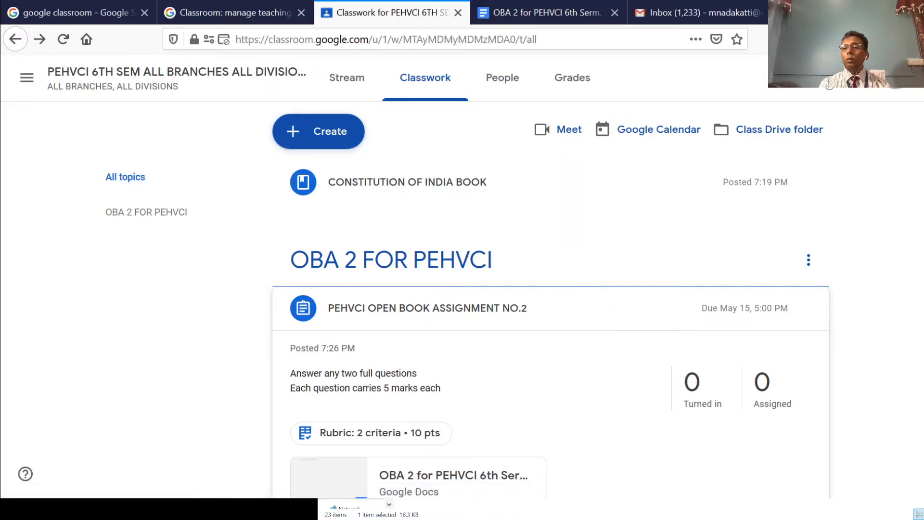
{"action": "left_click", "coordinate": [829, 79]}
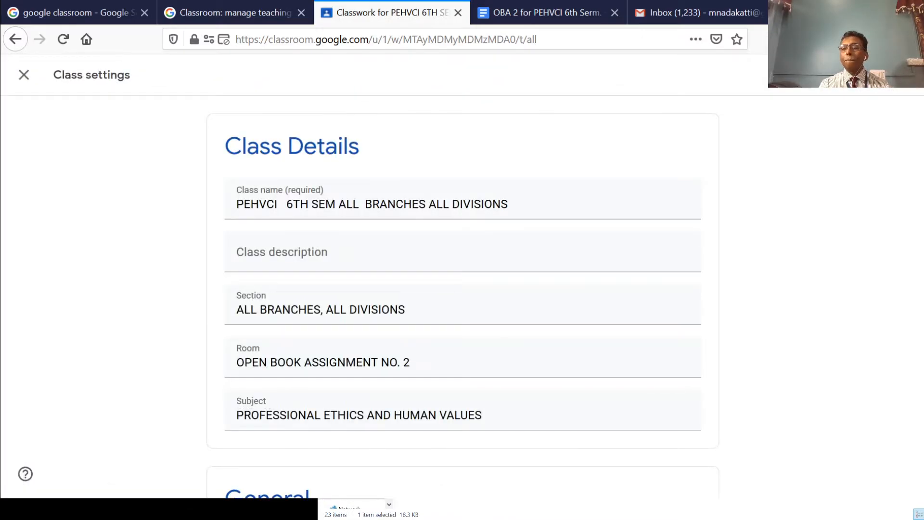
- Generate a student-visible Meet link in Class settings and copy the class join code
{"action": "scroll", "coordinate": [915, 258], "scroll_direction": "down", "scroll_amount": 12}
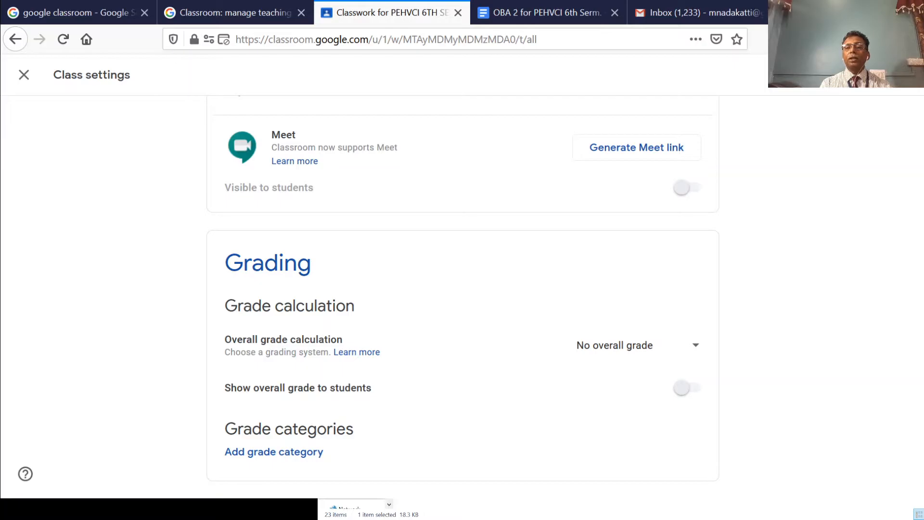
{"action": "scroll", "coordinate": [619, 414], "scroll_direction": "up", "scroll_amount": 5}
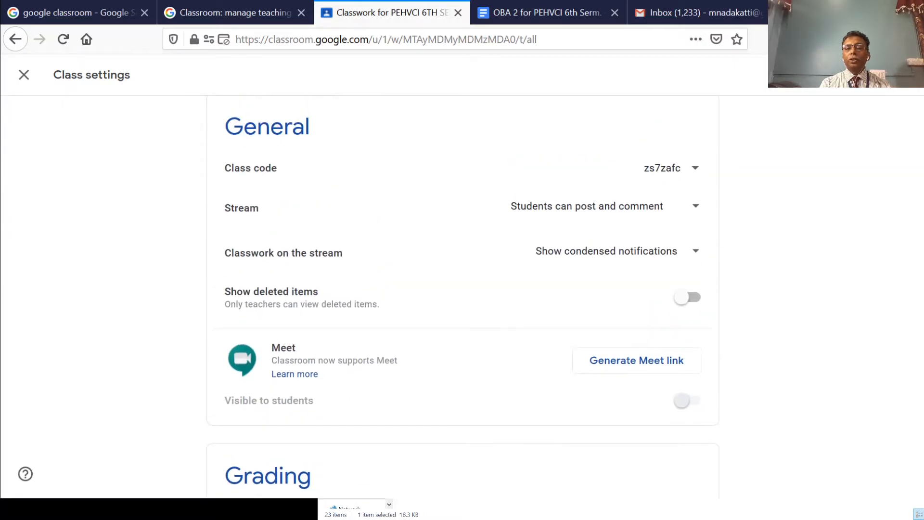
{"action": "left_click", "coordinate": [625, 366]}
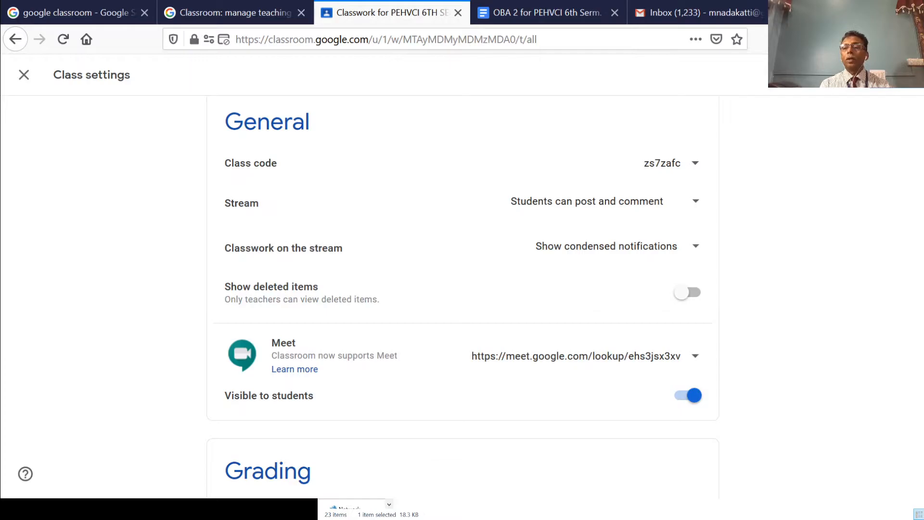
{"action": "scroll", "coordinate": [922, 296], "scroll_direction": "up", "scroll_amount": 2}
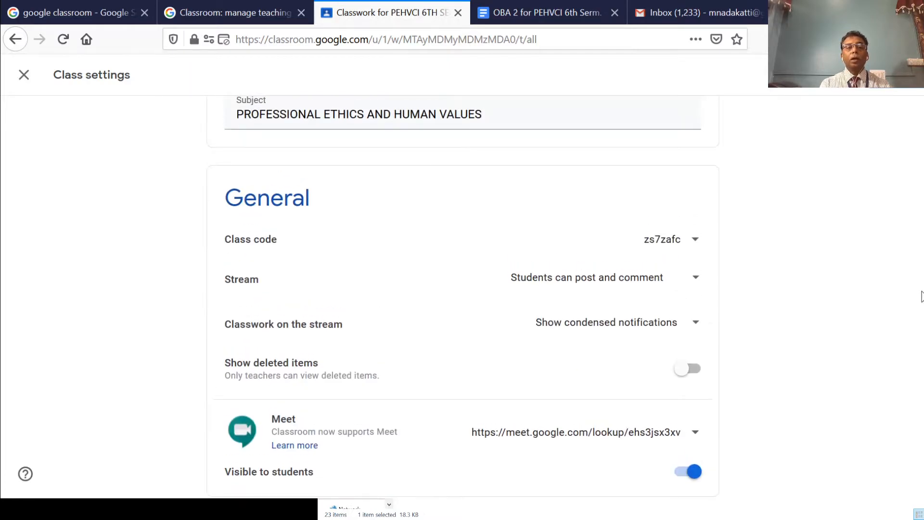
{"action": "left_click", "coordinate": [693, 240]}
{"action": "left_click", "coordinate": [642, 295]}
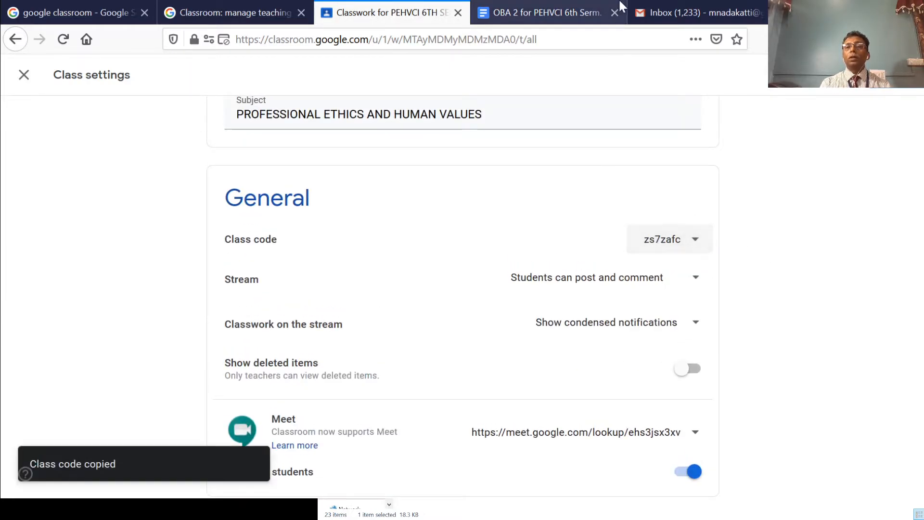
- Type 'Code for joining the PEHVCI OBA 2 Class' as a new line in the Gmail draft
{"action": "left_click", "coordinate": [647, 7]}
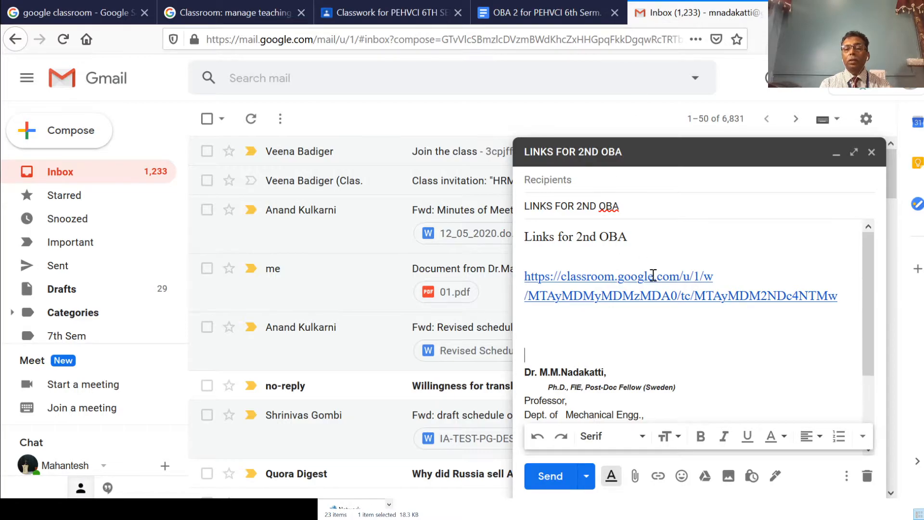
{"action": "type", "text": "cOD"}
{"action": "key", "text": "BackSpace"}
{"action": "key", "text": "BackSpace"}
{"action": "type", "text": "ode"}
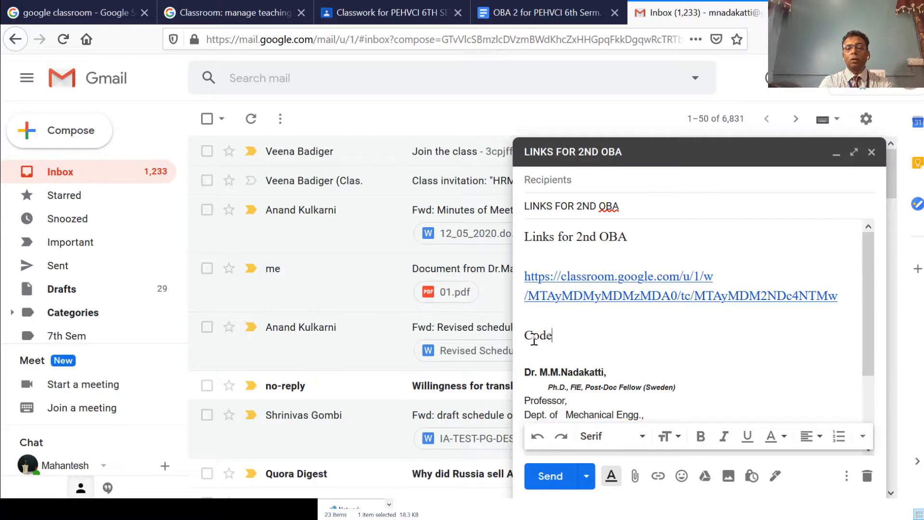
{"action": "type", "text": " for joining"}
{"action": "key", "text": "BackSpace"}
{"action": "type", "text": "ing  th"}
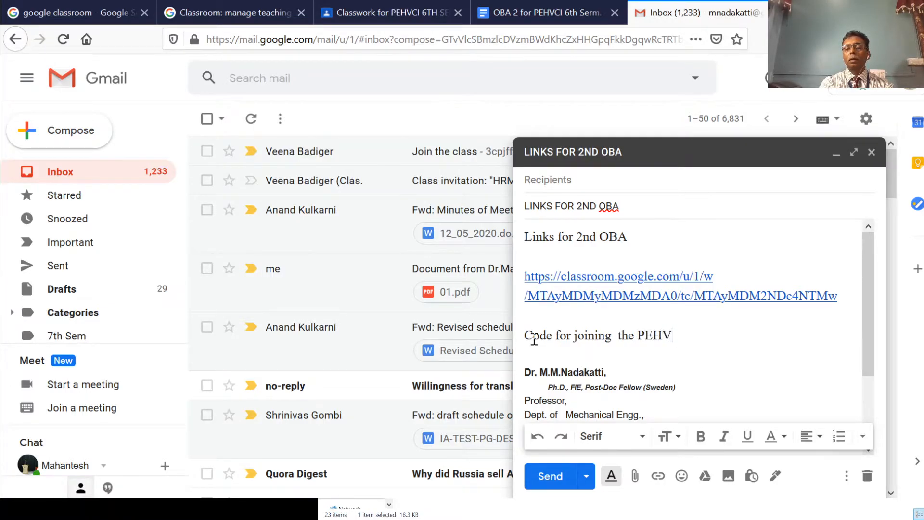
{"action": "key", "text": "BackSpace"}
{"action": "type", "text": "BO"}
{"action": "key", "text": "BackSpace"}
{"action": "key", "text": "BackSpace"}
{"action": "type", "text": "OBA 2 CAL"}
{"action": "key", "text": "BackSpace"}
{"action": "key", "text": "BackSpace"}
{"action": "key", "text": "BackSpace"}
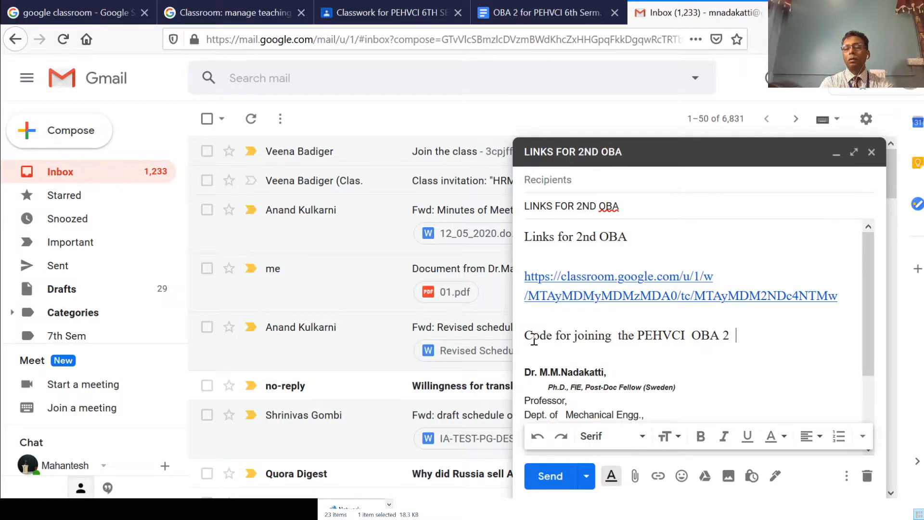
{"action": "type", "text": "Class"}
{"action": "key", "text": "Return"}
{"action": "key", "text": "Return"}
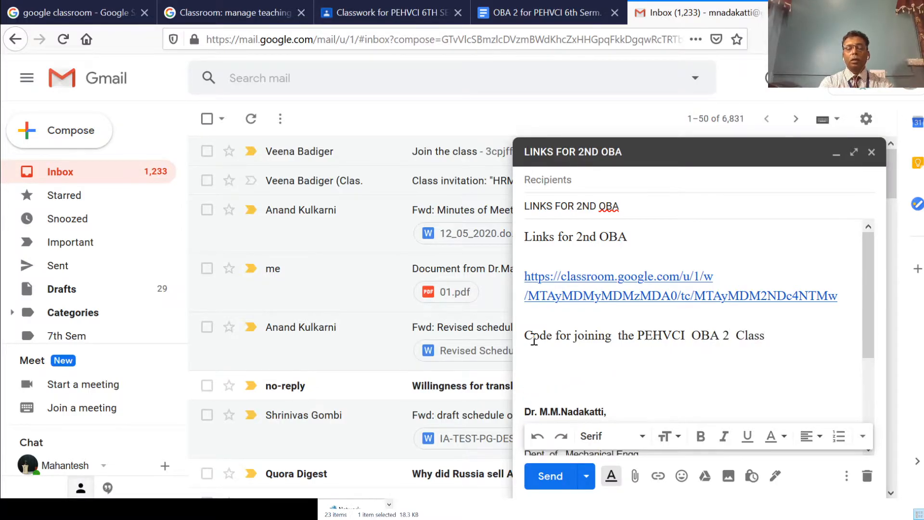
- Paste the class code beneath that line and format it bold and blue
{"action": "key", "text": "ctrl+v"}
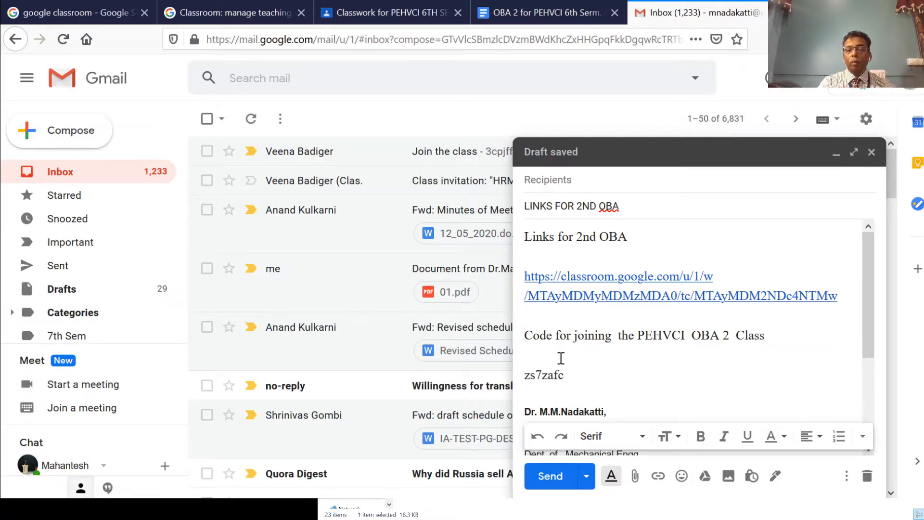
{"action": "left_click_drag", "start_coordinate": [565, 376], "coordinate": [524, 374]}
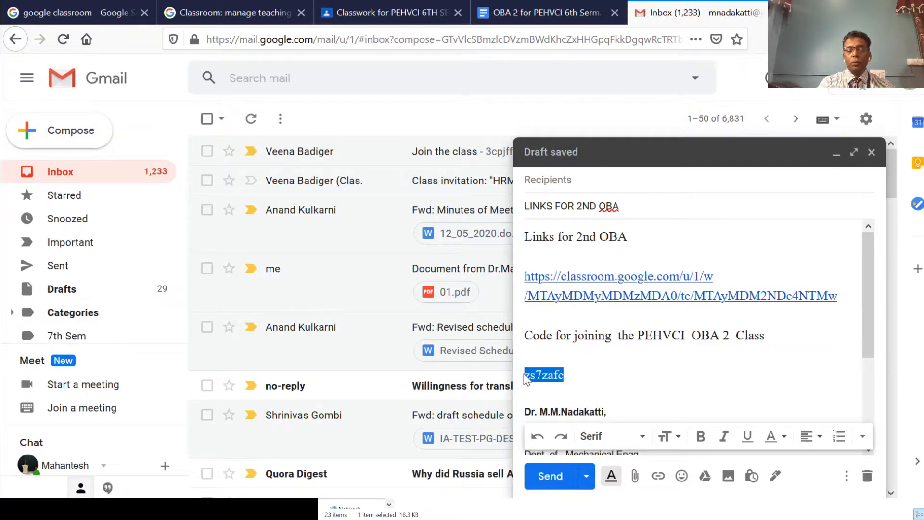
{"action": "key", "text": "ctrl+b"}
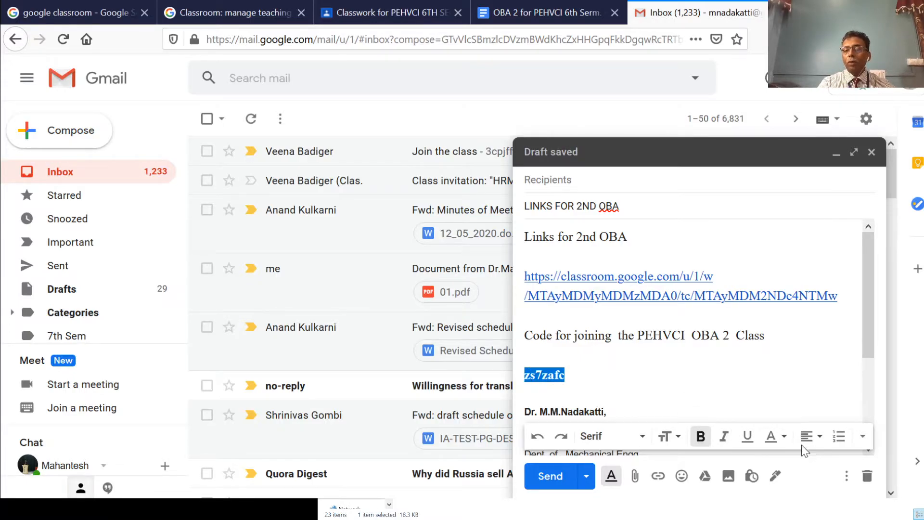
{"action": "left_click", "coordinate": [779, 441]}
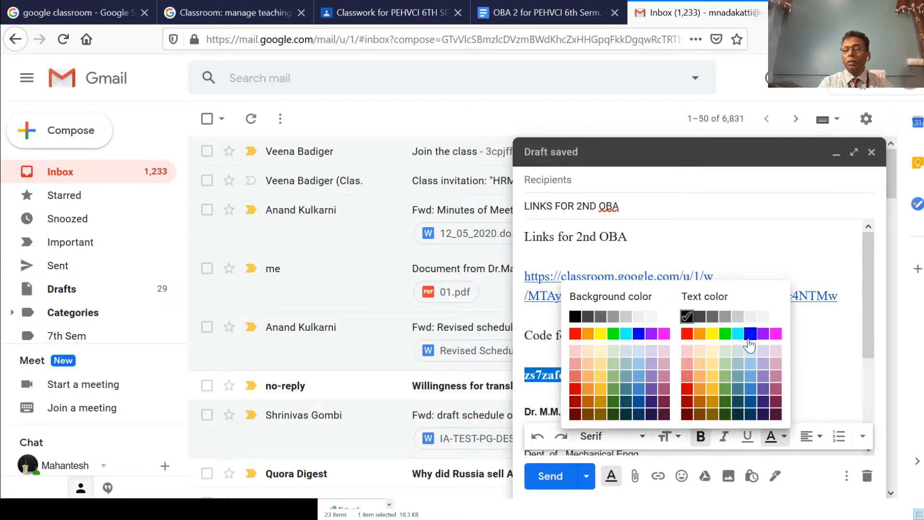
{"action": "left_click", "coordinate": [749, 335]}
{"action": "left_click", "coordinate": [670, 365]}
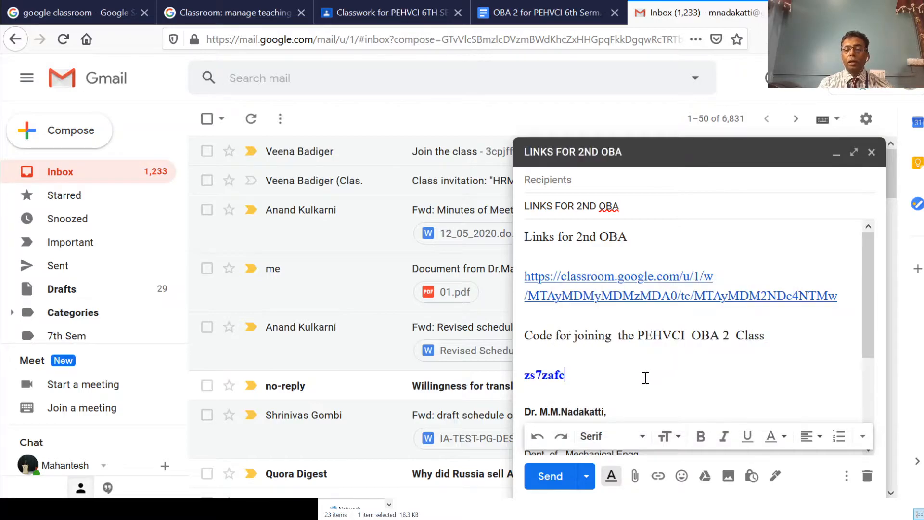
{"action": "key", "text": "Return"}
{"action": "key", "text": "Return"}
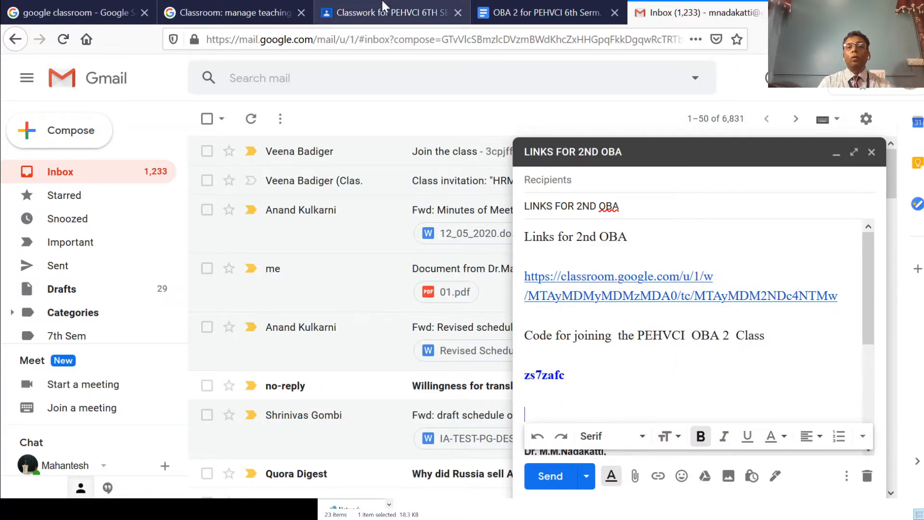
{"action": "left_click", "coordinate": [515, 17]}
- Save the class settings and copy the CONSTITUTION OF INDIA BOOK material's link
{"action": "left_click", "coordinate": [371, 13]}
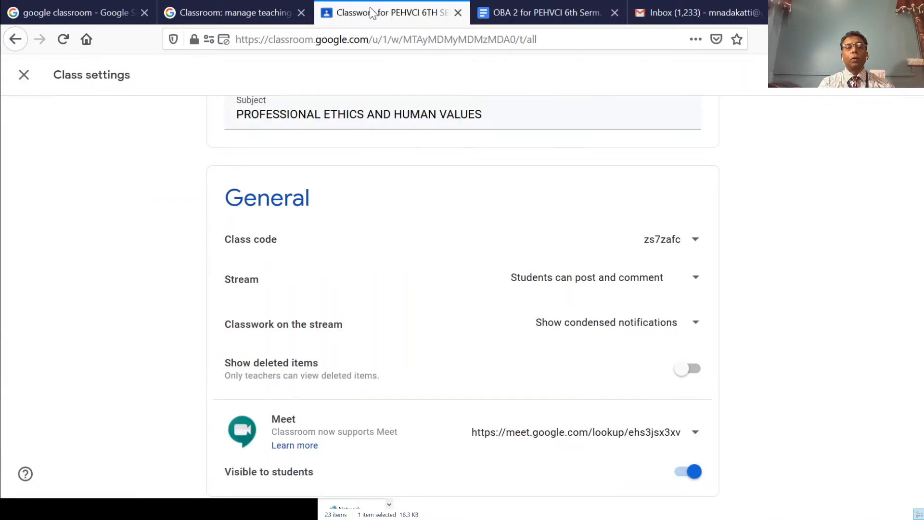
{"action": "scroll", "coordinate": [477, 121], "scroll_direction": "up", "scroll_amount": 6}
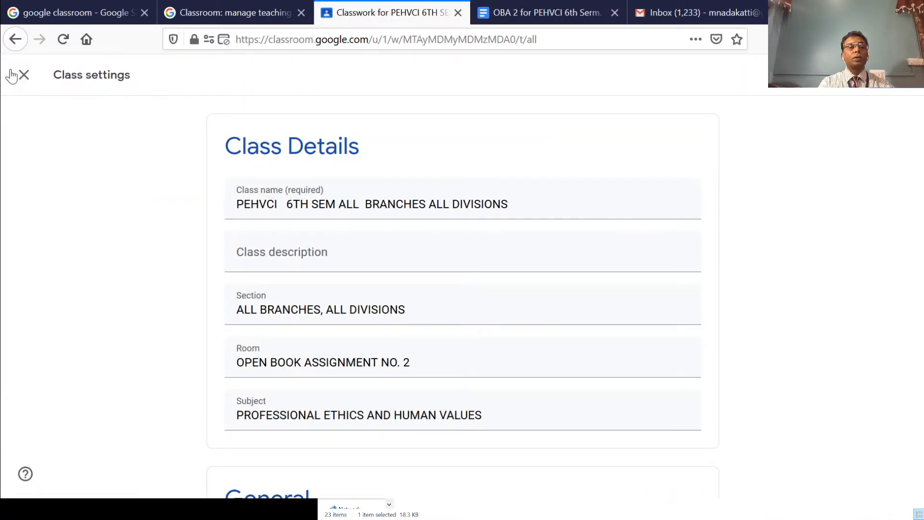
{"action": "left_click", "coordinate": [267, 8]}
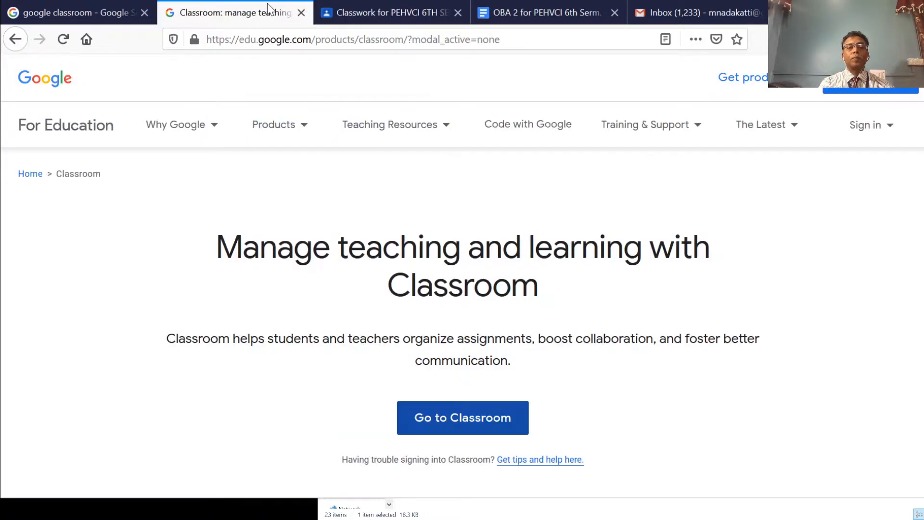
{"action": "left_click", "coordinate": [367, 14]}
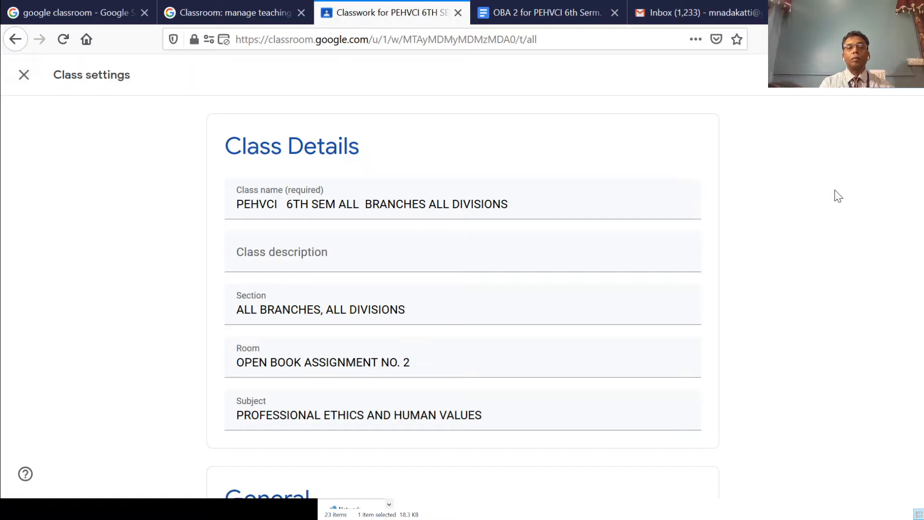
{"action": "left_click", "coordinate": [890, 85]}
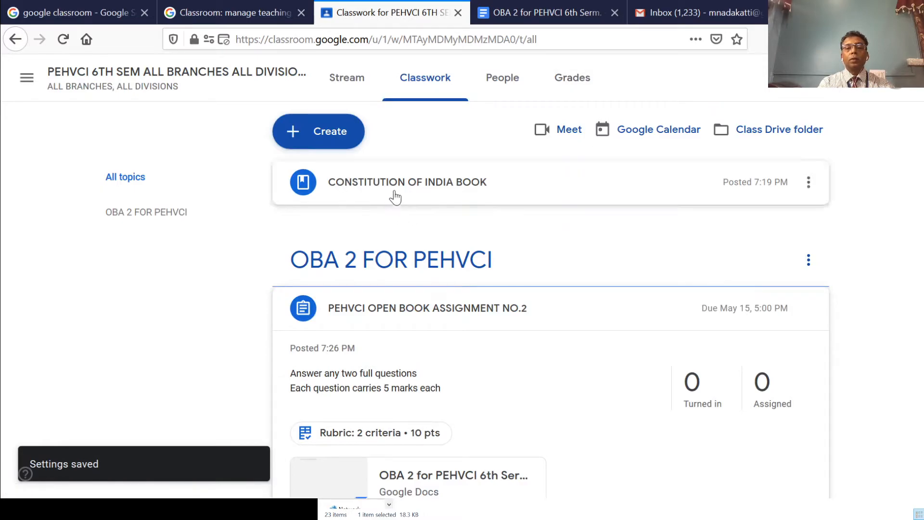
{"action": "left_click", "coordinate": [810, 186]}
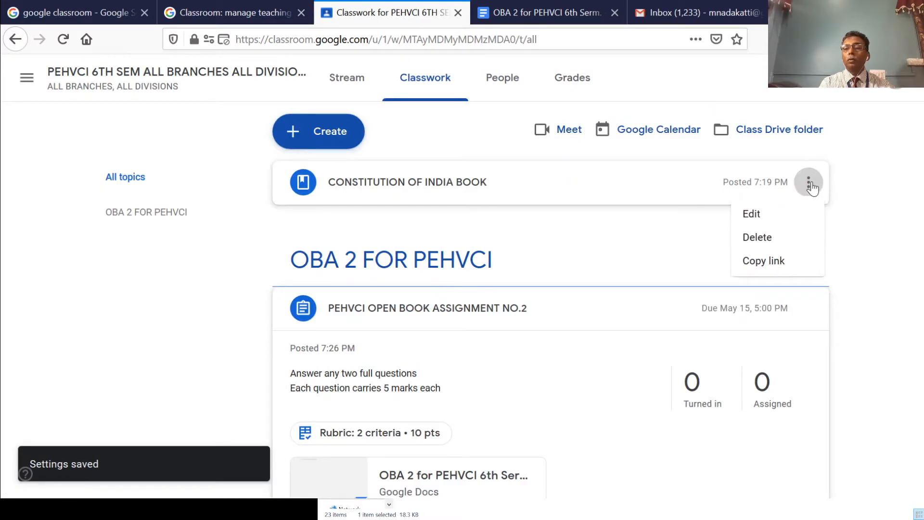
{"action": "left_click", "coordinate": [764, 261]}
- Add a 'Course Material / Book' heading below the class join code in the draft
{"action": "left_click", "coordinate": [700, 13]}
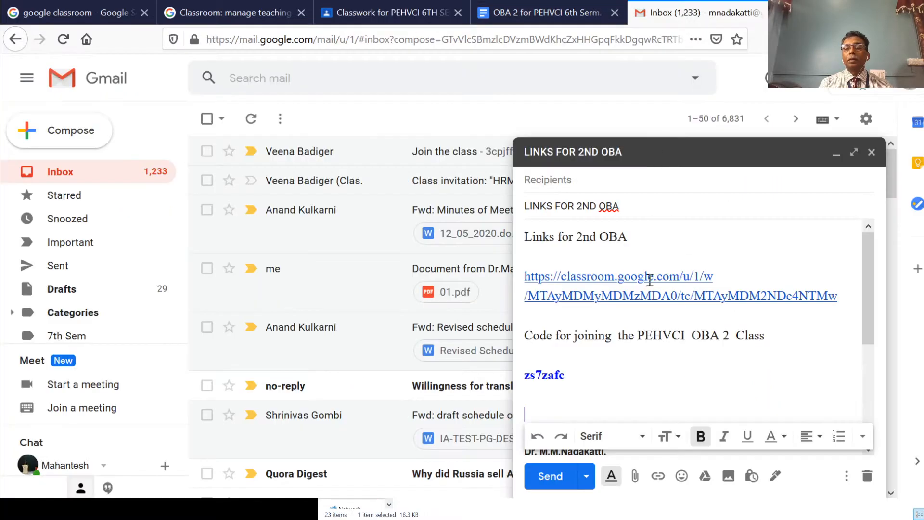
{"action": "left_click", "coordinate": [631, 375]}
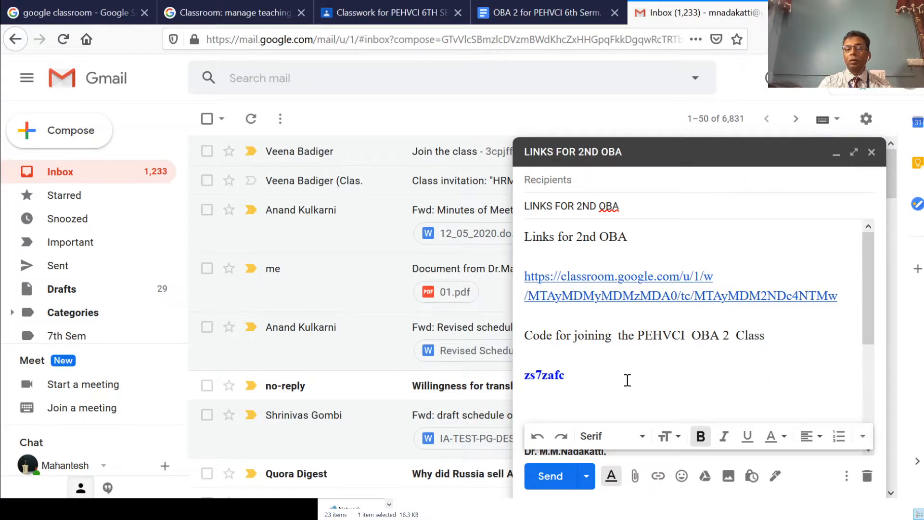
{"action": "key", "text": "Return"}
{"action": "key", "text": "Return"}
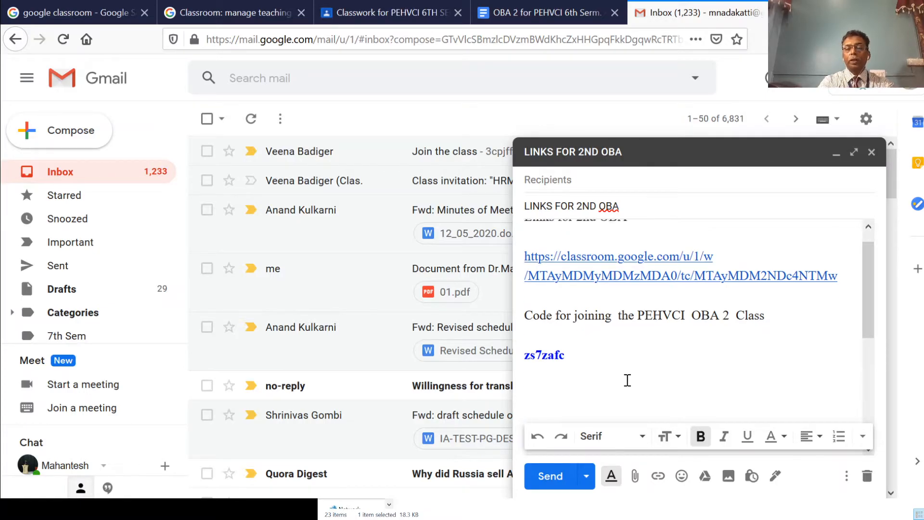
{"action": "type", "text": "copur"}
{"action": "key", "text": "BackSpace"}
{"action": "key", "text": "BackSpace"}
{"action": "key", "text": "BackSpace"}
{"action": "key", "text": "BackSpace"}
{"action": "key", "text": "BackSpace"}
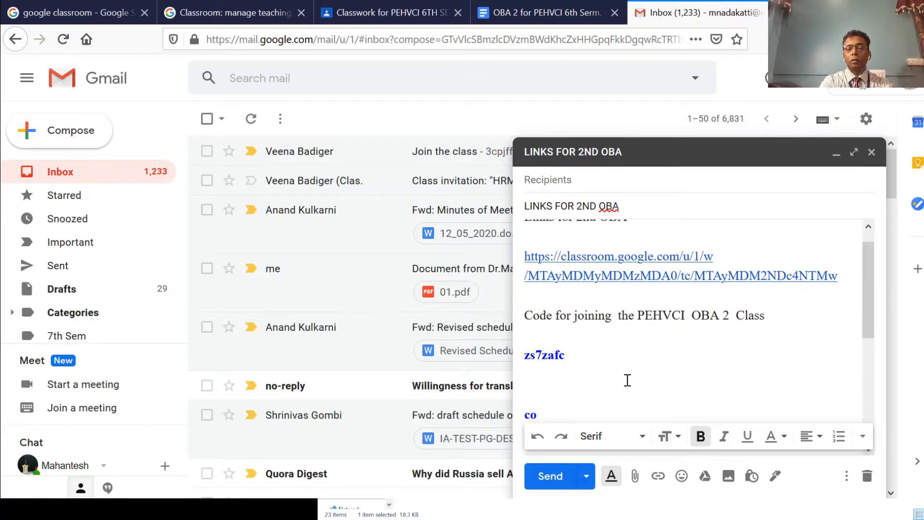
{"action": "type", "text": "COUR"}
{"action": "key", "text": "BackSpace"}
{"action": "key", "text": "BackSpace"}
{"action": "key", "text": "BackSpace"}
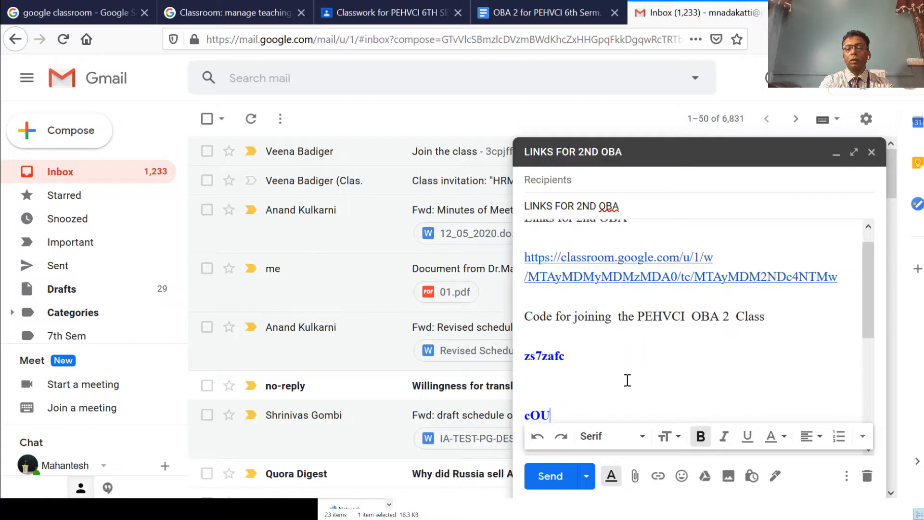
{"action": "type", "text": "our"}
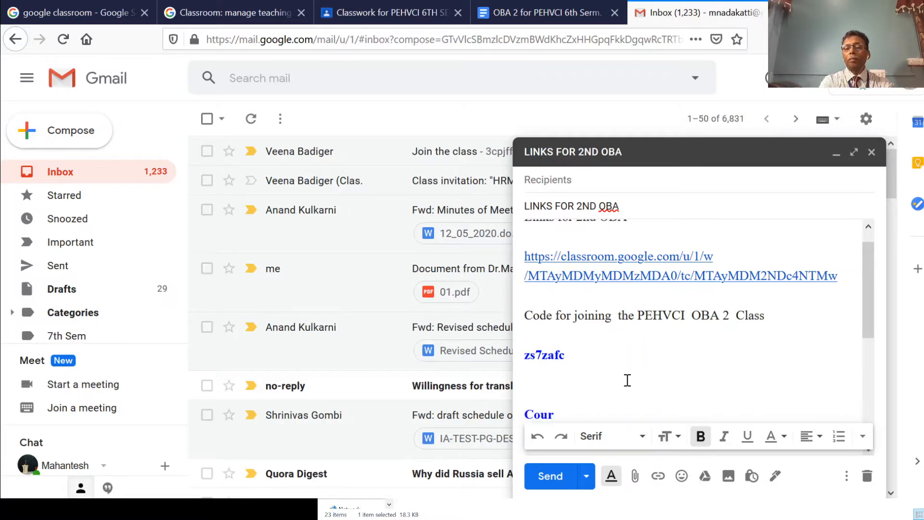
{"action": "type", "text": "se Material "}
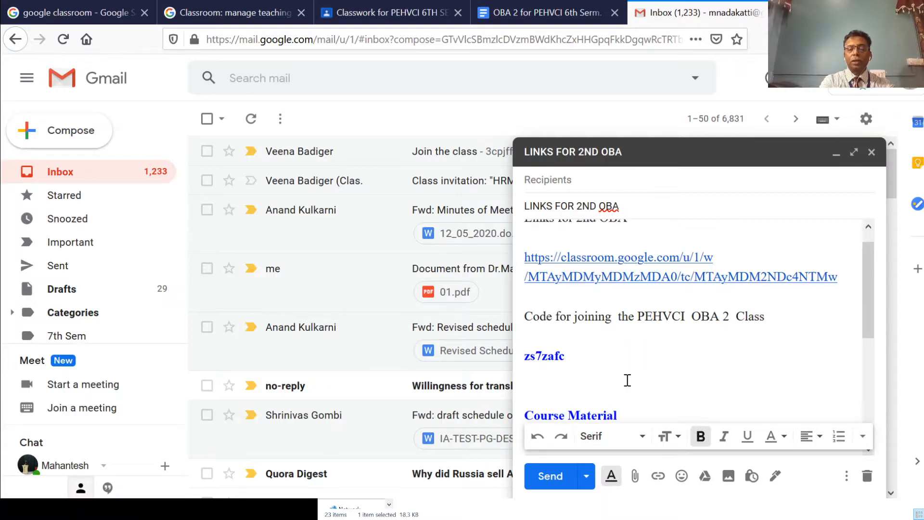
{"action": "type", "text": "? b"}
{"action": "key", "text": "BackSpace"}
{"action": "key", "text": "BackSpace"}
{"action": "key", "text": "BackSpace"}
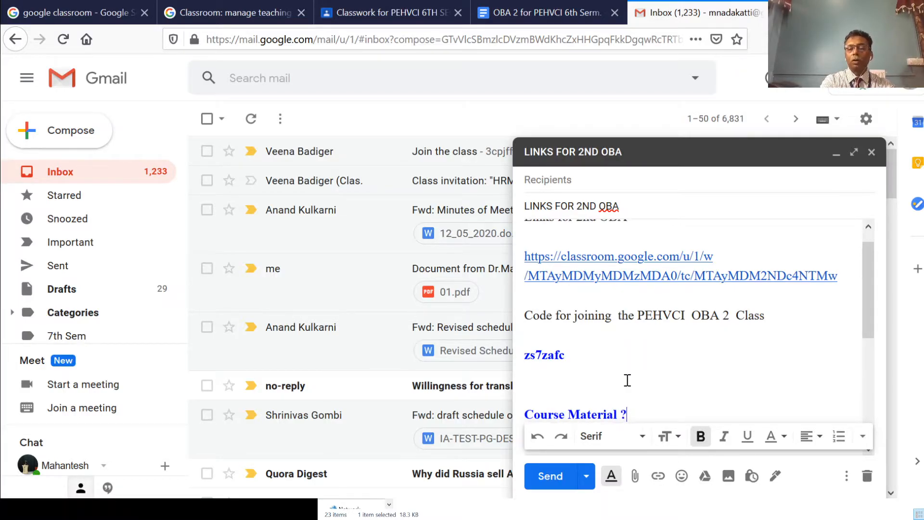
{"action": "type", "text": "/ bo"}
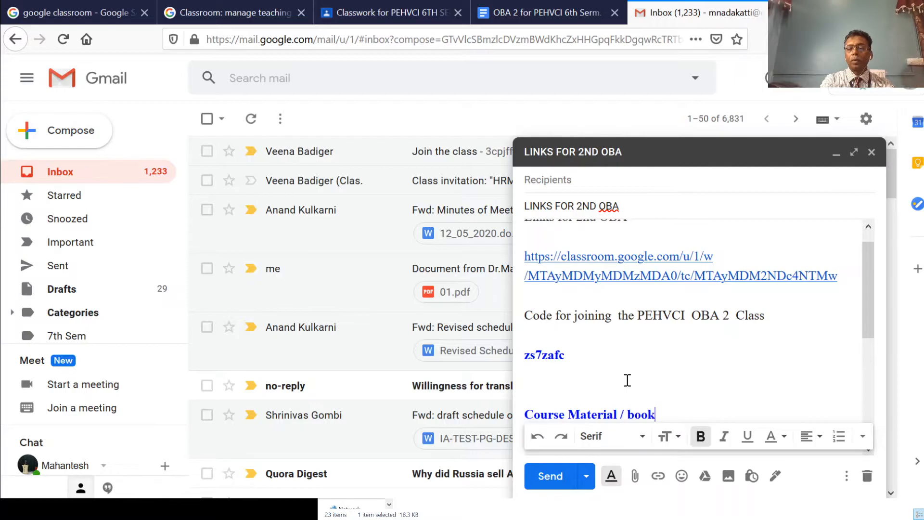
{"action": "key", "text": "BackSpace"}
{"action": "key", "text": "BackSpace"}
{"action": "type", "text": "ok"}
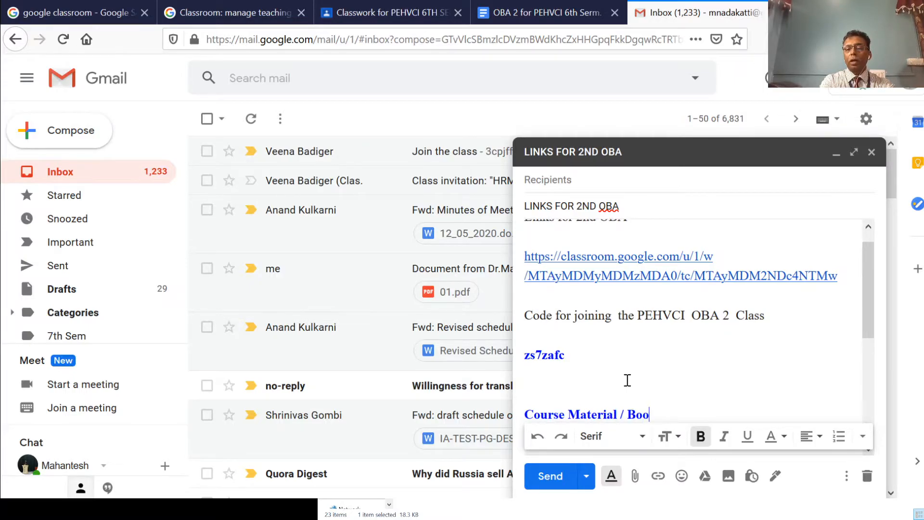
{"action": "key", "text": "Return"}
{"action": "key", "text": "Return"}
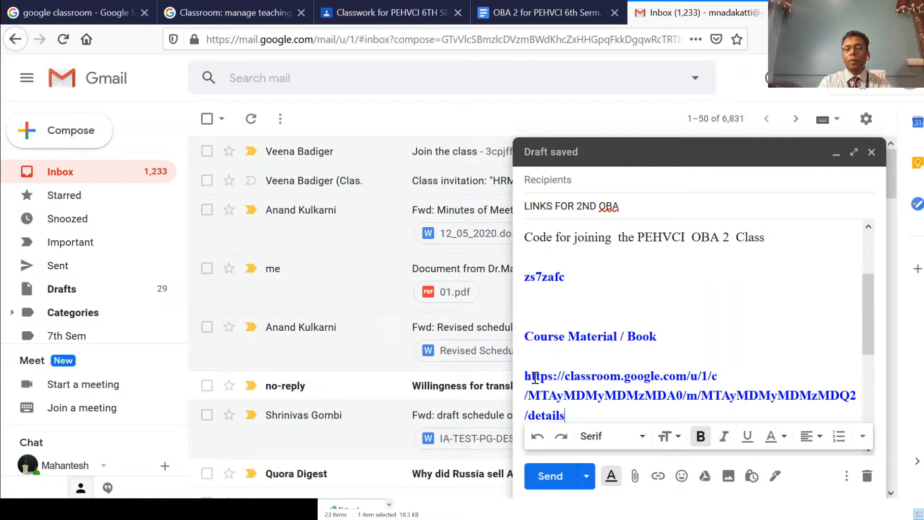
- Paste the book's Classroom link under the heading and make it a hyperlink
{"action": "left_click_drag", "start_coordinate": [566, 408], "coordinate": [526, 375]}
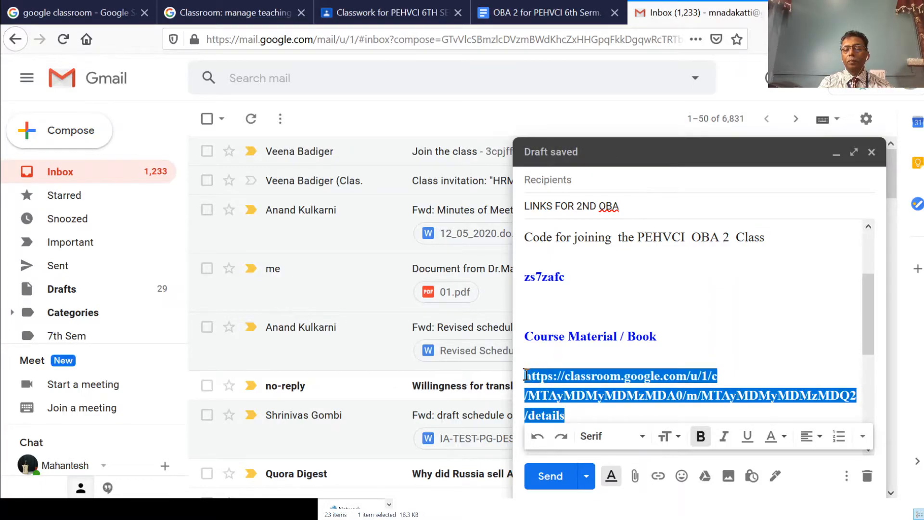
{"action": "left_click", "coordinate": [658, 476]}
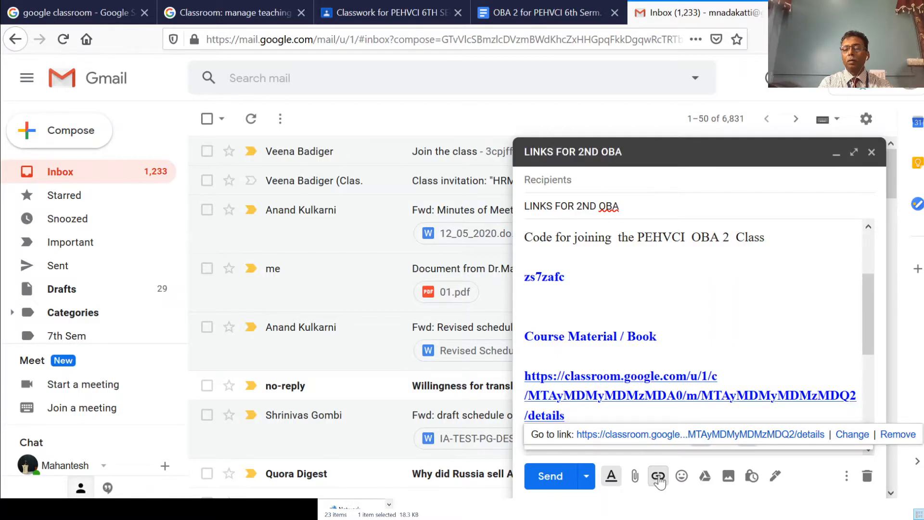
{"action": "left_click", "coordinate": [632, 313]}
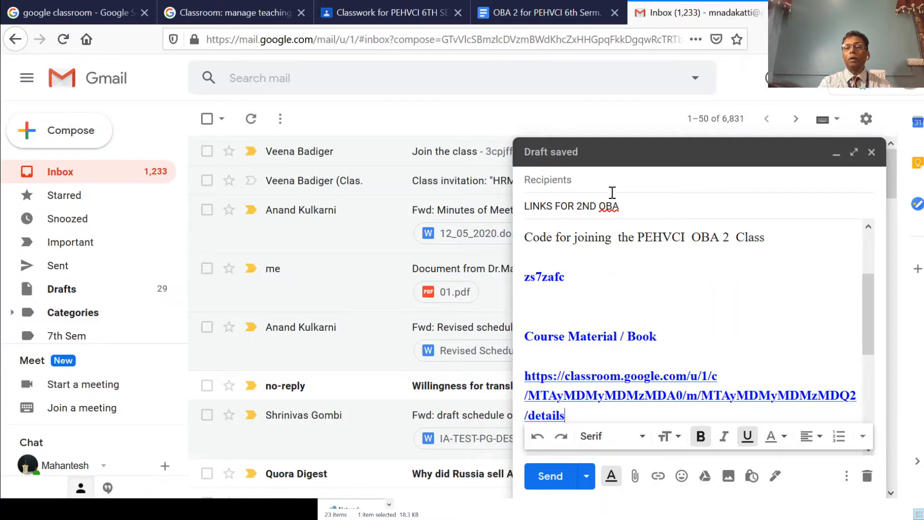
- Address the LINKS FOR 2ND OBA email to two colleagues from autocomplete and send it
{"action": "left_click", "coordinate": [609, 185]}
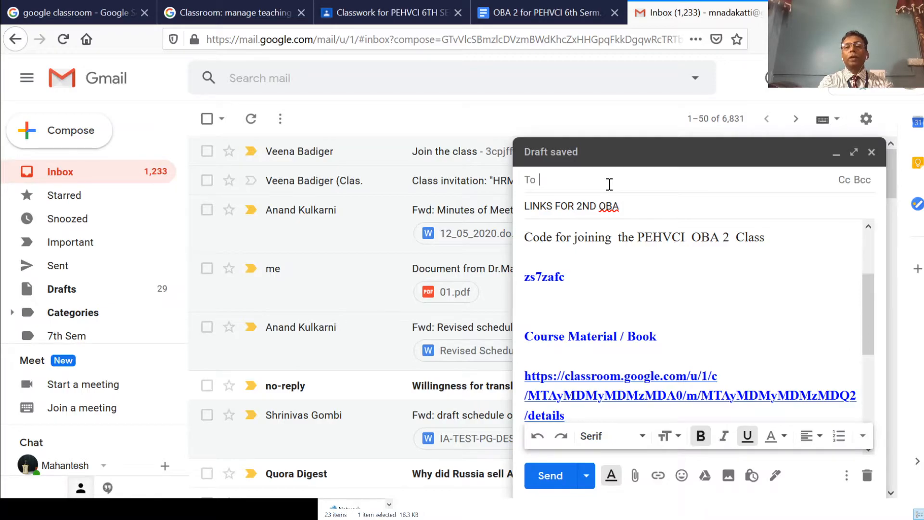
{"action": "type", "text": "vk"}
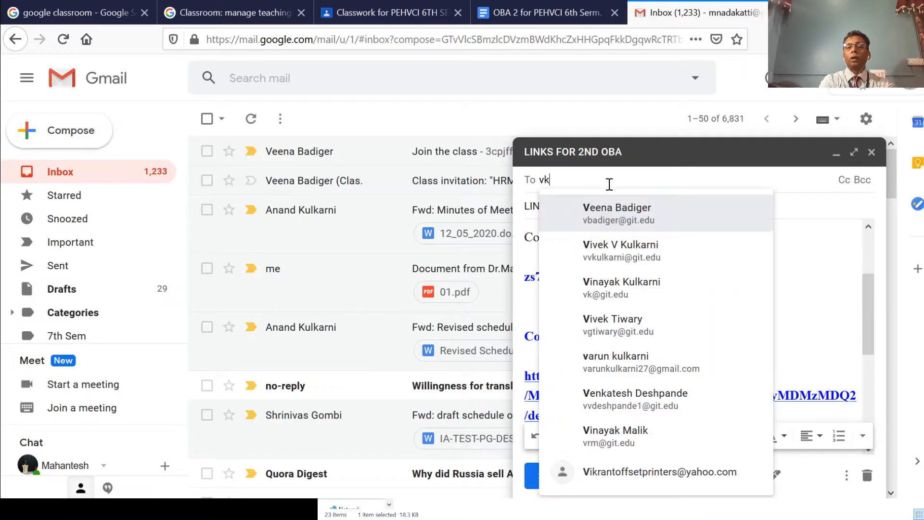
{"action": "left_click", "coordinate": [625, 220]}
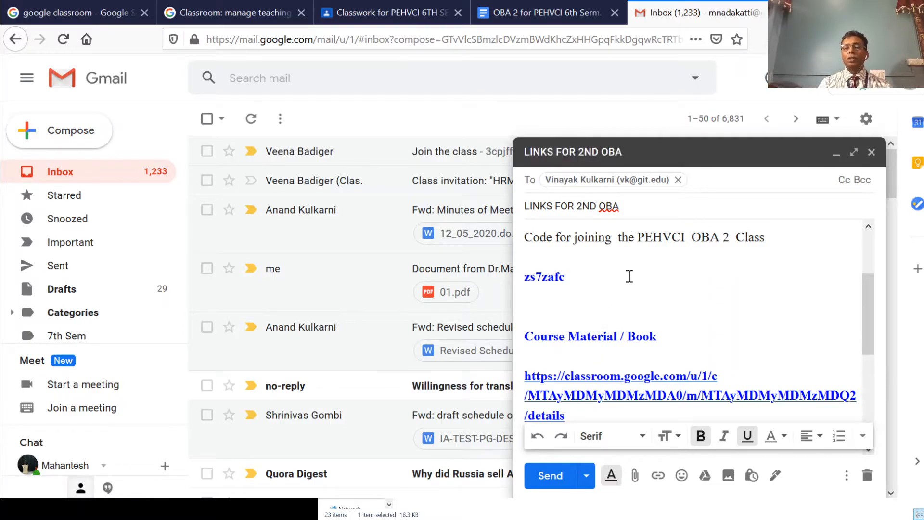
{"action": "type", "text": "nad"}
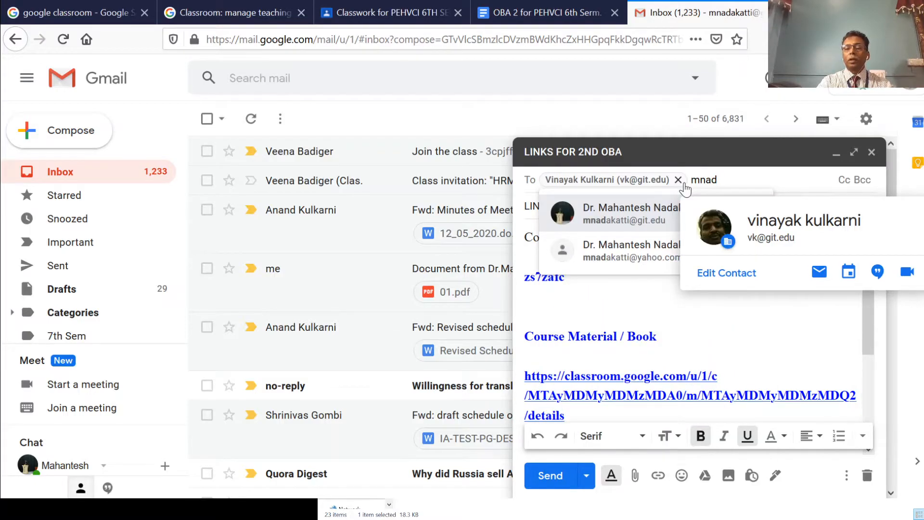
{"action": "key", "text": "BackSpace"}
{"action": "key", "text": "BackSpace"}
{"action": "key", "text": "BackSpace"}
{"action": "key", "text": "BackSpace"}
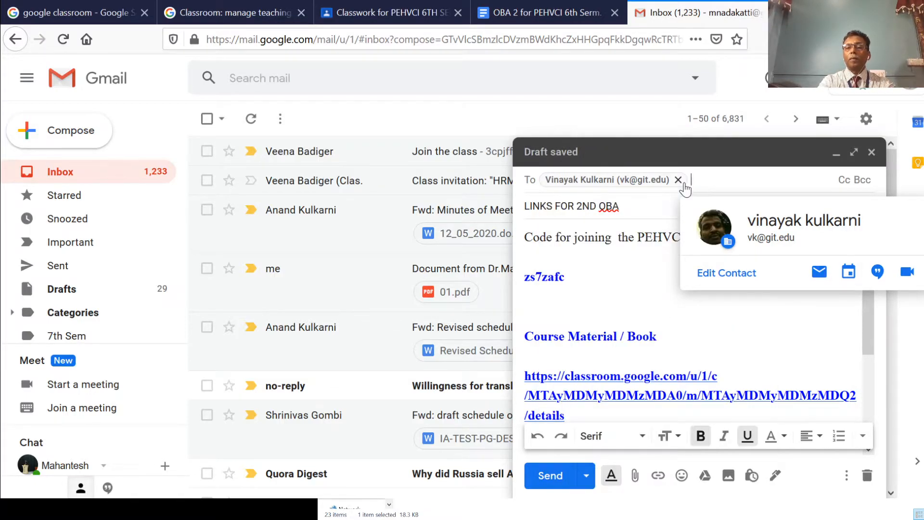
{"action": "type", "text": "mad"}
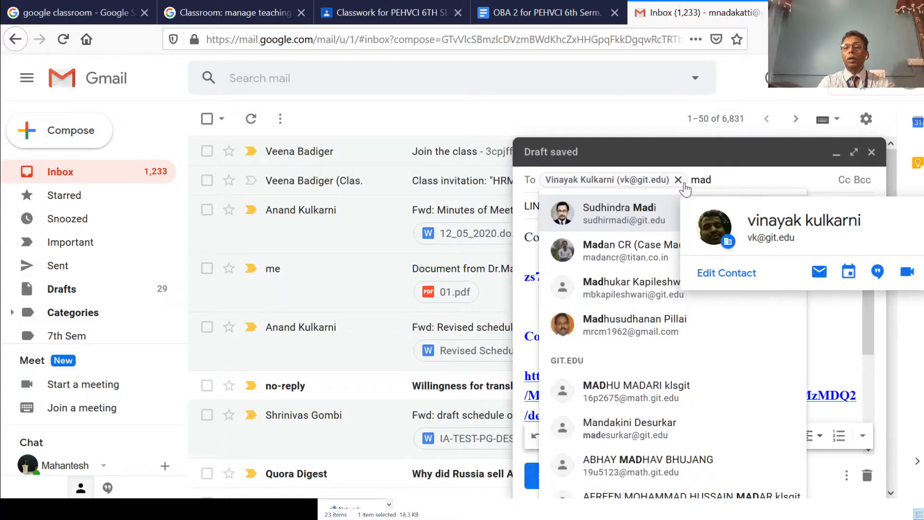
{"action": "key", "text": "BackSpace"}
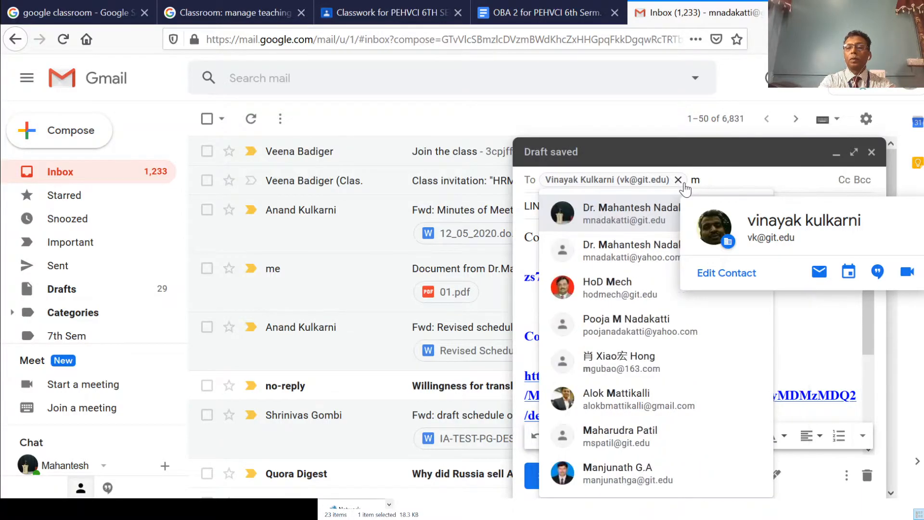
{"action": "type", "text": "naa"}
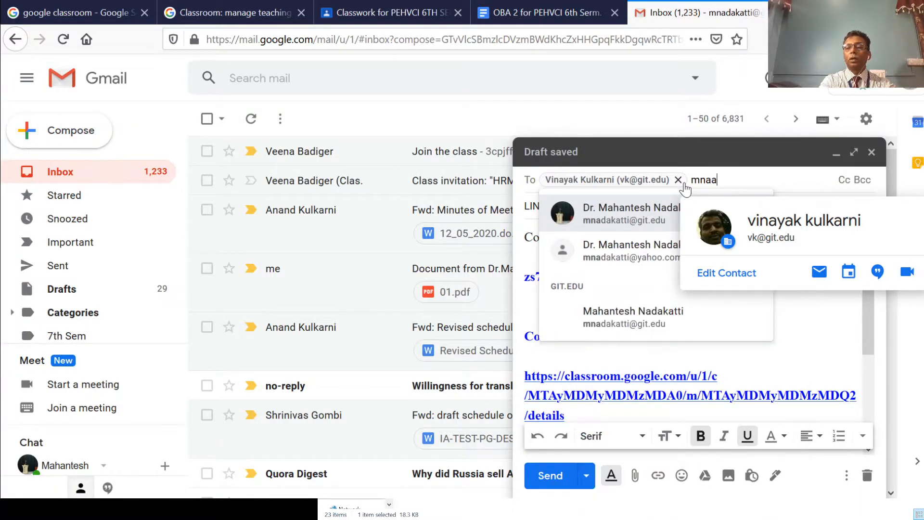
{"action": "key", "text": "BackSpace"}
{"action": "type", "text": "da"}
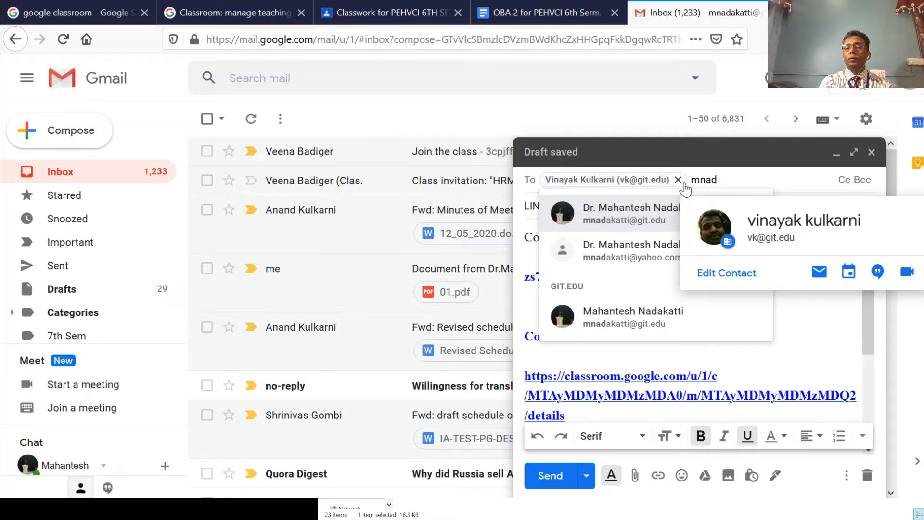
{"action": "left_click", "coordinate": [631, 220]}
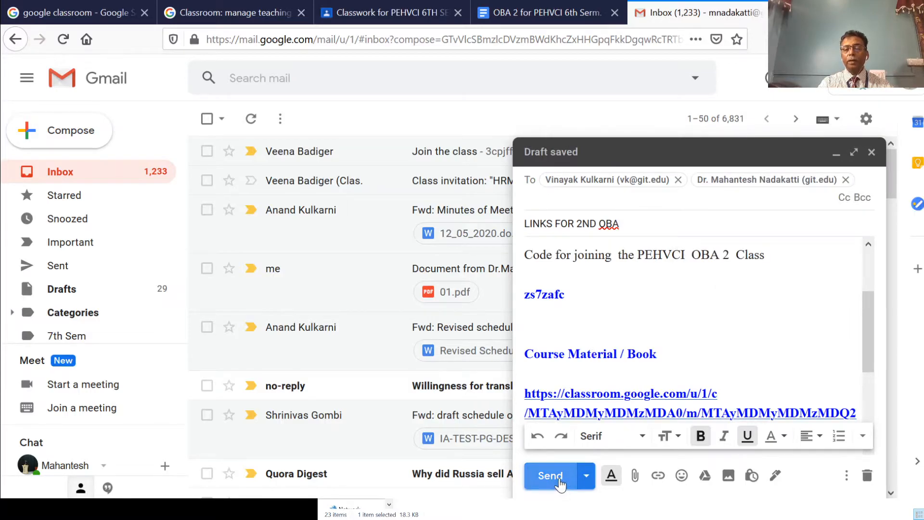
{"action": "left_click", "coordinate": [559, 483]}
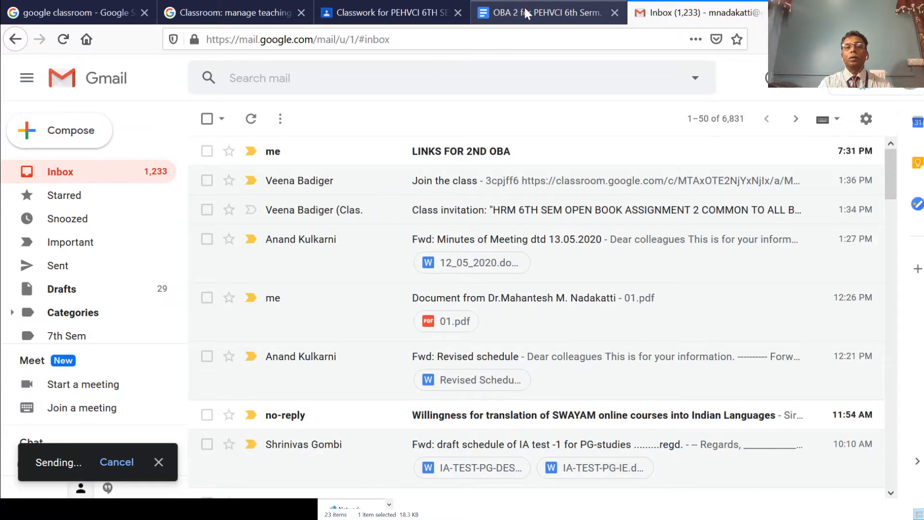
- Check the Classwork page, then open the sent LINKS FOR 2ND OBA email in Gmail
{"action": "left_click", "coordinate": [397, 7]}
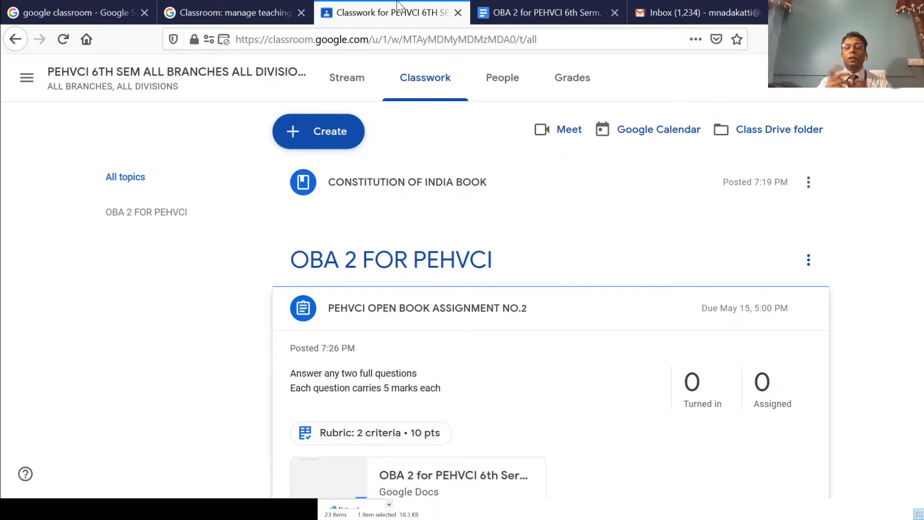
{"action": "left_click", "coordinate": [660, 10]}
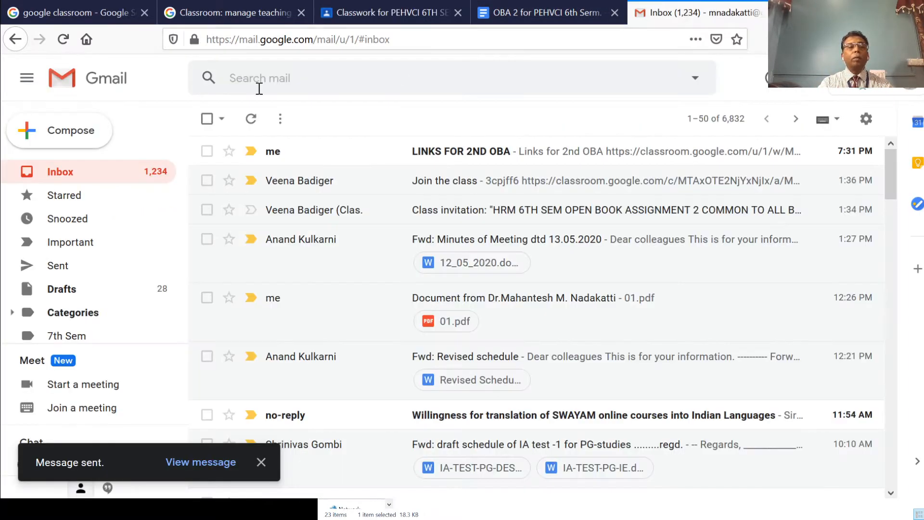
{"action": "left_click", "coordinate": [491, 153]}
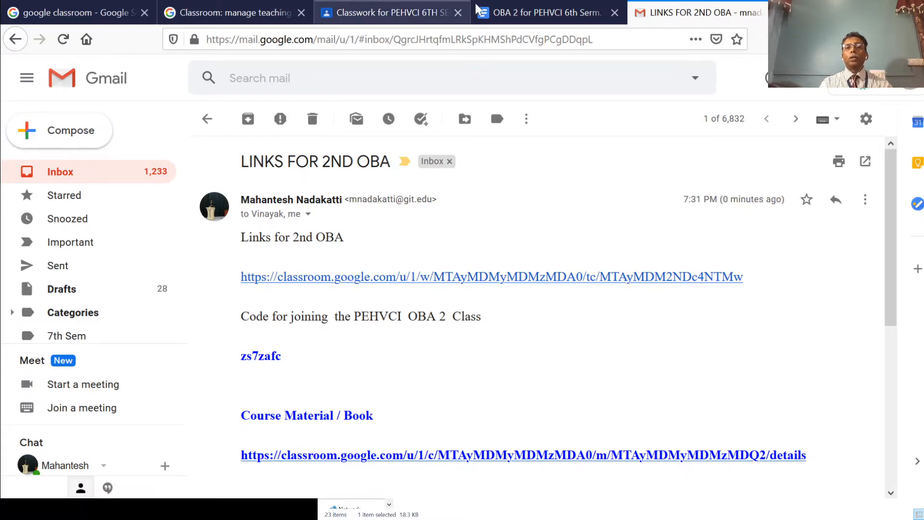
- Close the assignment document, Classwork and Classroom product page tabs
{"action": "left_click", "coordinate": [514, 18]}
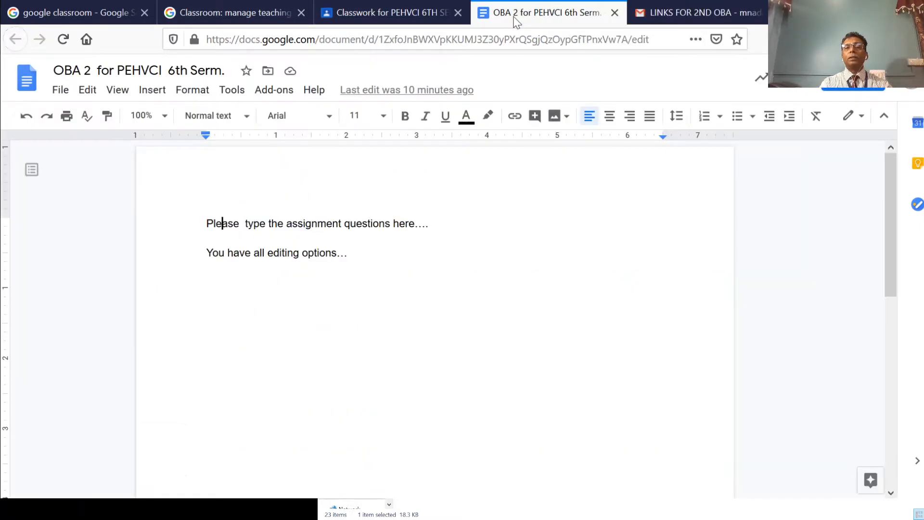
{"action": "left_click", "coordinate": [614, 13]}
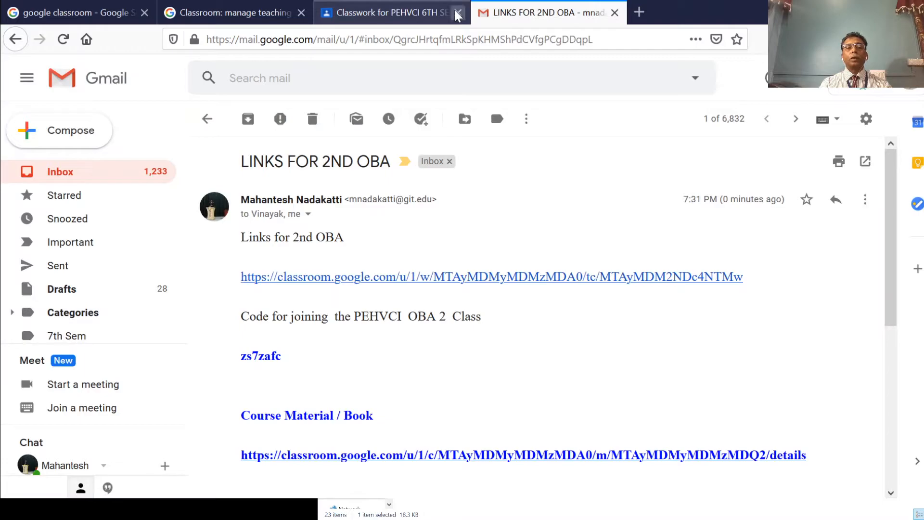
{"action": "left_click", "coordinate": [457, 13]}
{"action": "left_click", "coordinate": [209, 14]}
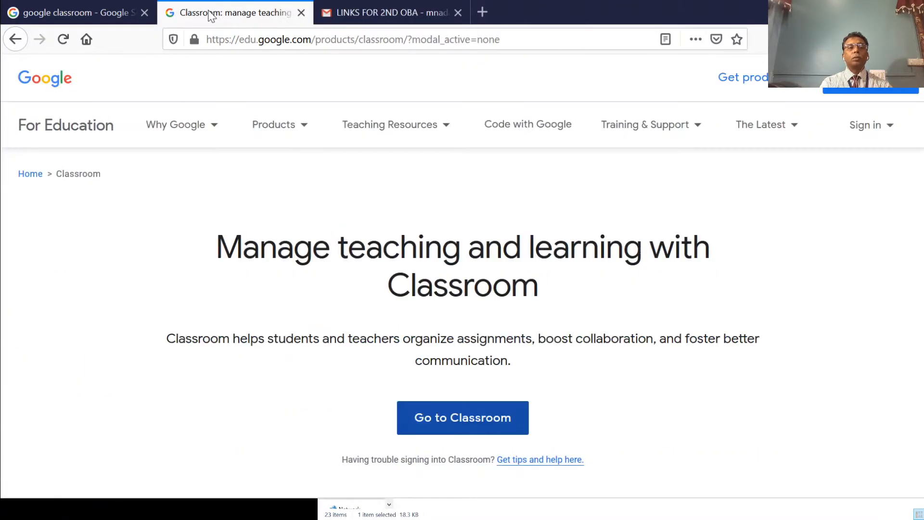
{"action": "left_click", "coordinate": [301, 12]}
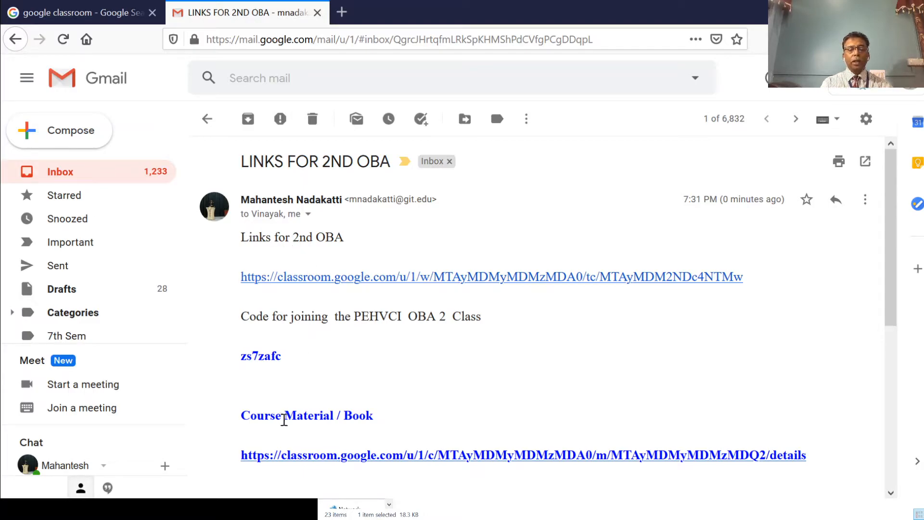
- View the emailed Constitution of India Book material, then the OBA 2 assignment and its Docs attachment
{"action": "left_click", "coordinate": [326, 460]}
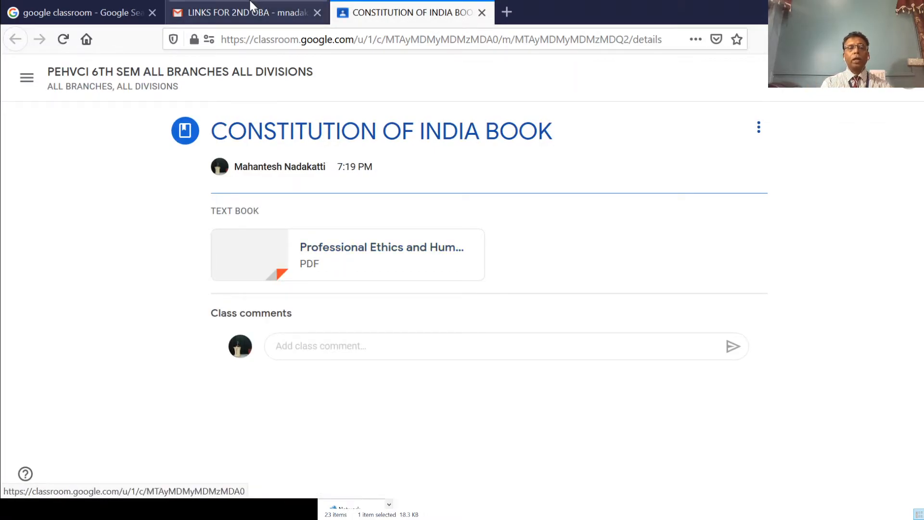
{"action": "left_click", "coordinate": [250, 13]}
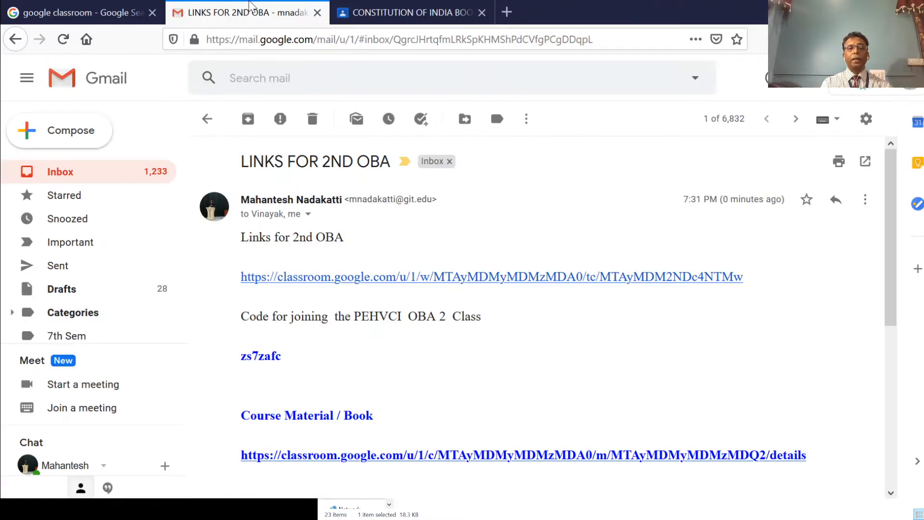
{"action": "left_click", "coordinate": [320, 279]}
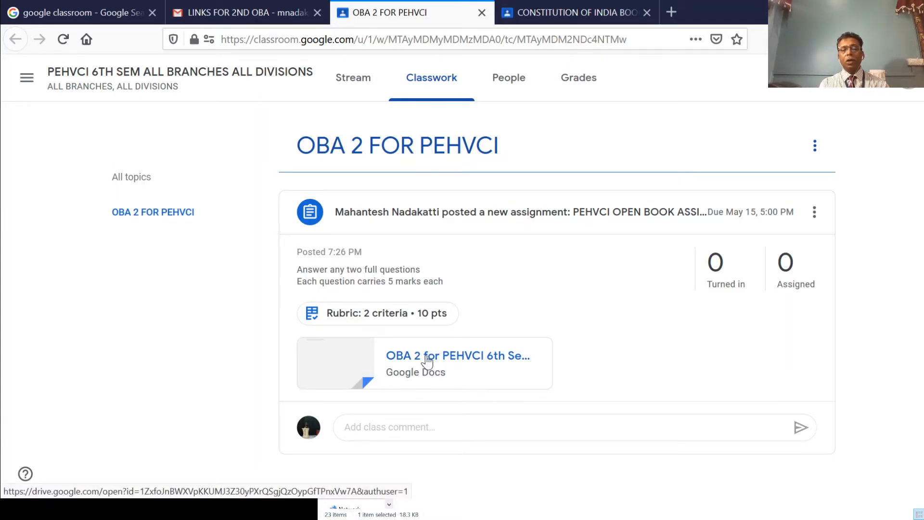
{"action": "left_click", "coordinate": [474, 360]}
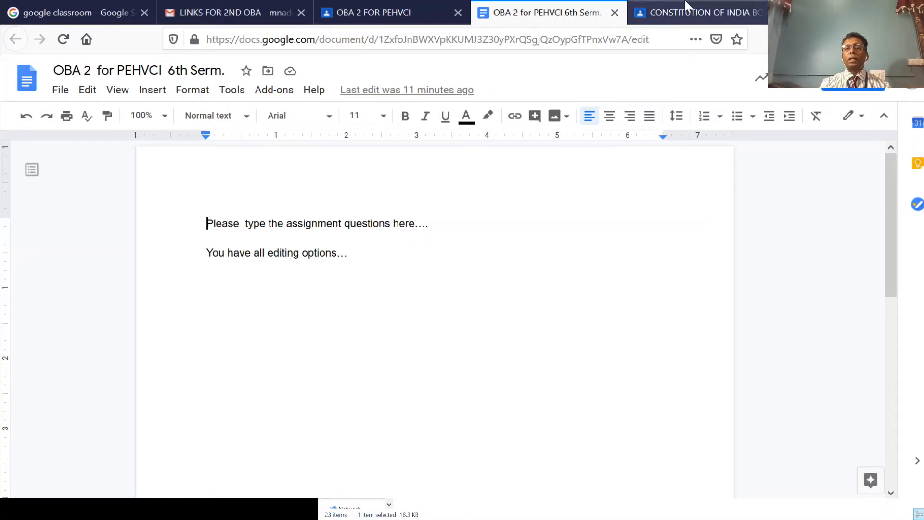
{"action": "left_click", "coordinate": [614, 13]}
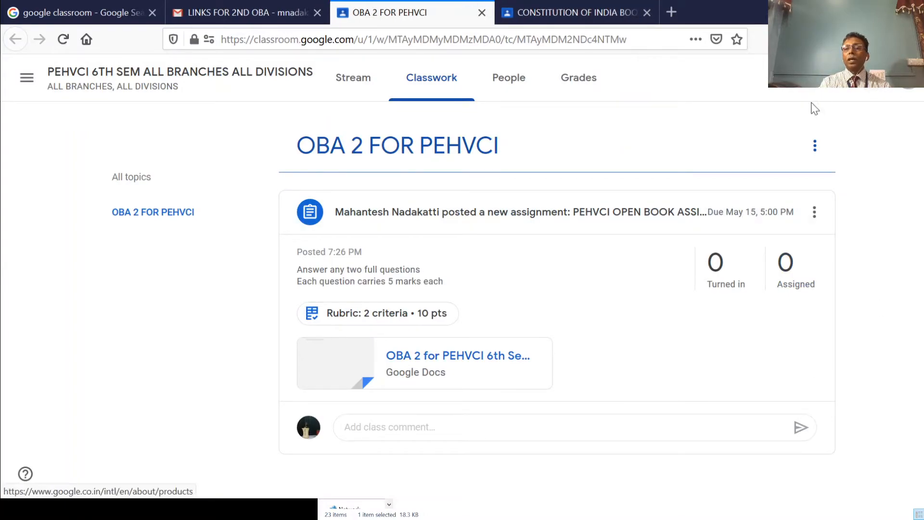
- Glance at the OBA 2 topic options, then show the People page and its class code line
{"action": "left_click", "coordinate": [814, 145]}
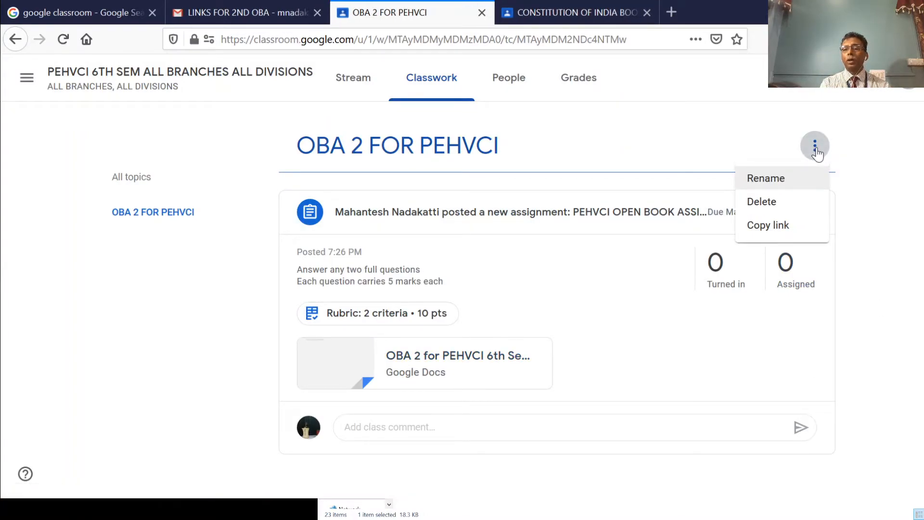
{"action": "left_click", "coordinate": [888, 155]}
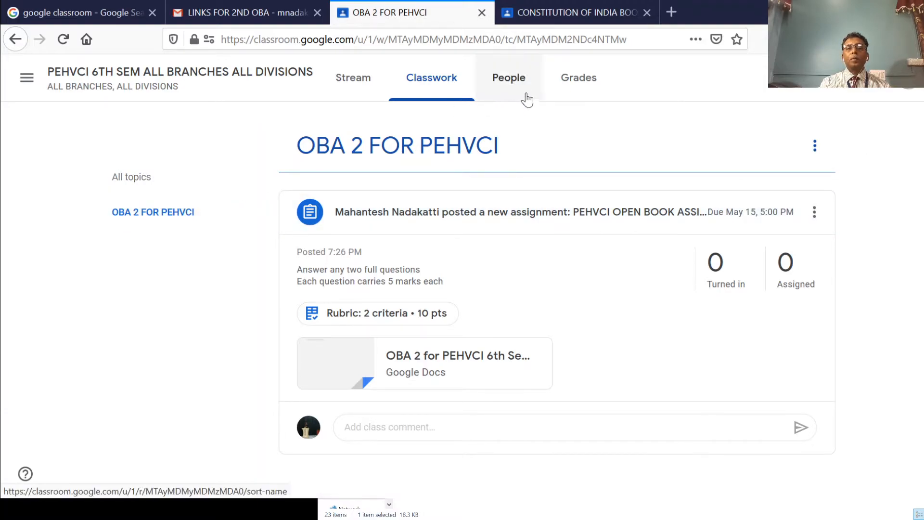
{"action": "left_click", "coordinate": [509, 80]}
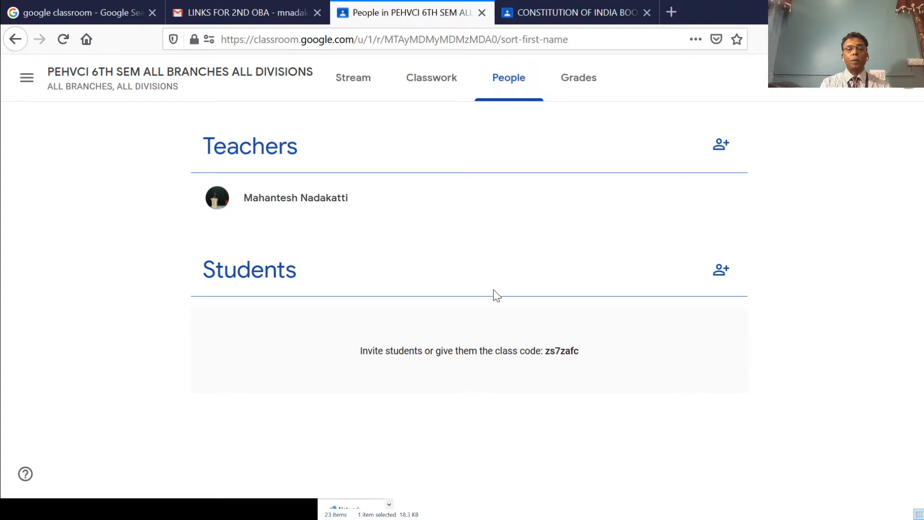
{"action": "left_click_drag", "start_coordinate": [722, 312], "coordinate": [722, 284]}
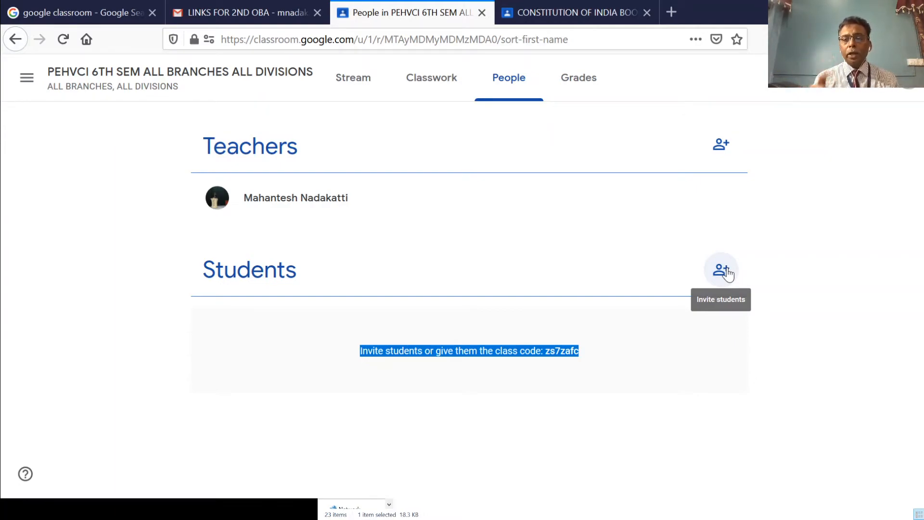
{"action": "left_click", "coordinate": [727, 272]}
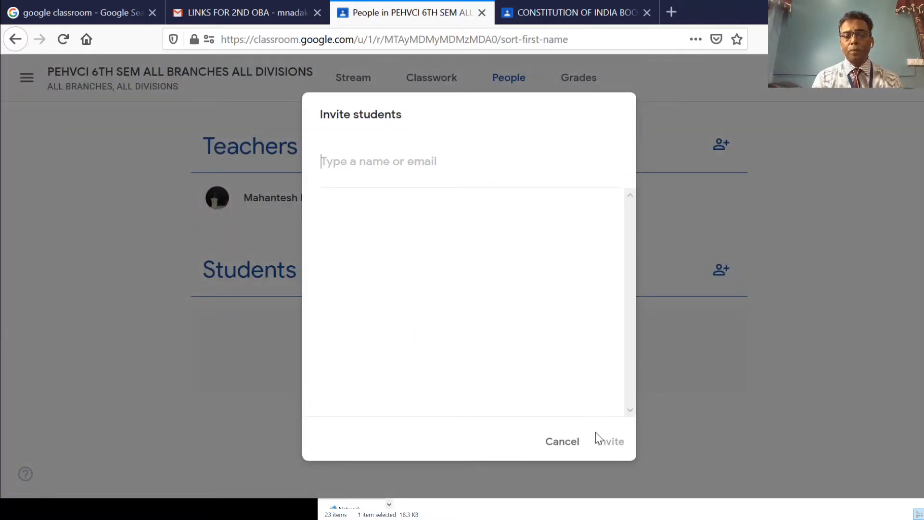
{"action": "left_click", "coordinate": [555, 442]}
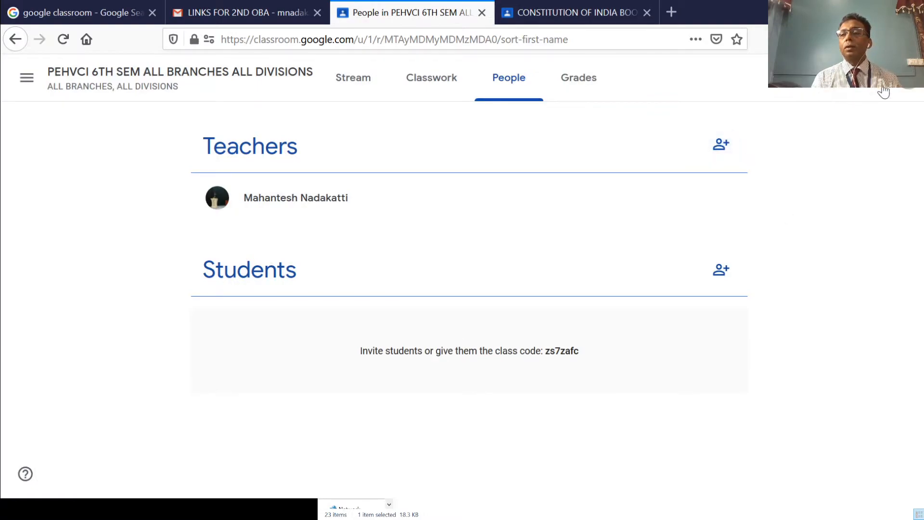
- Close the People and Constitution of India Book pages, returning to the Google Classroom search results
{"action": "left_click", "coordinate": [481, 12]}
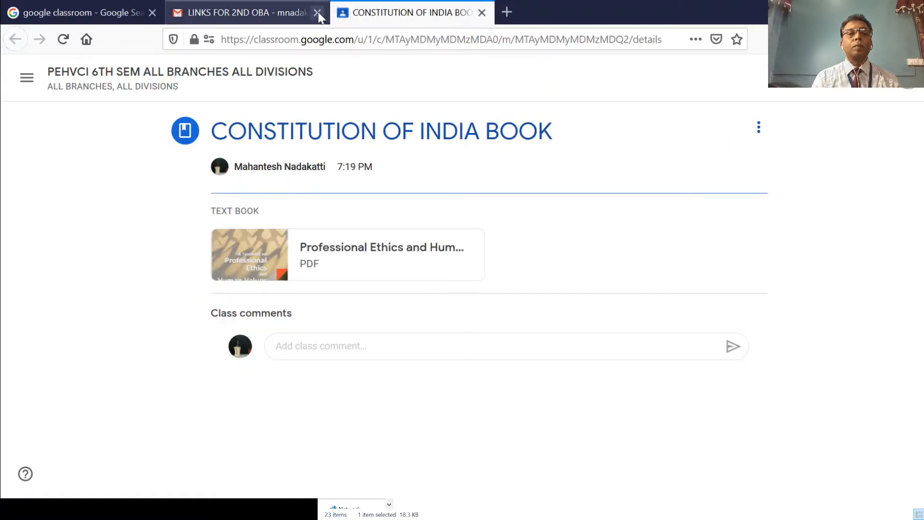
{"action": "left_click", "coordinate": [481, 12]}
{"action": "left_click", "coordinate": [61, 7]}
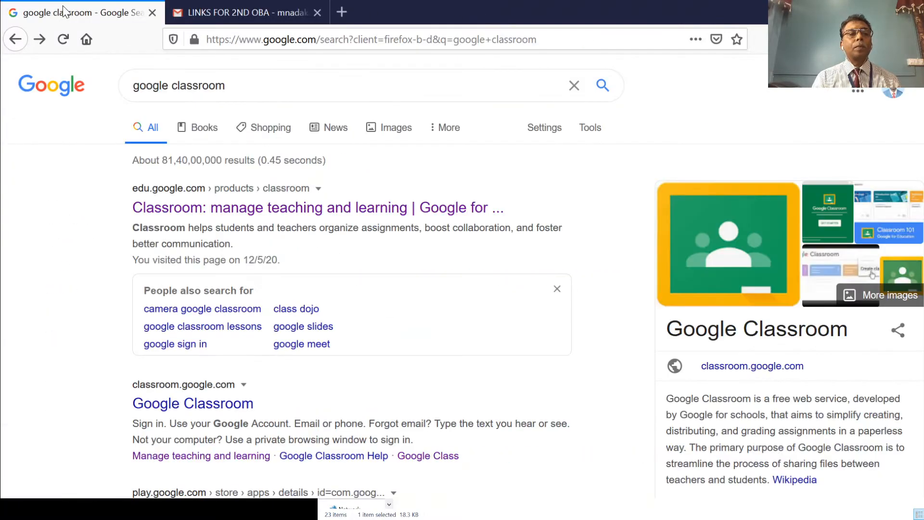
- Launch Classroom from its product page and switch to the college teaching account
{"action": "left_click", "coordinate": [195, 212]}
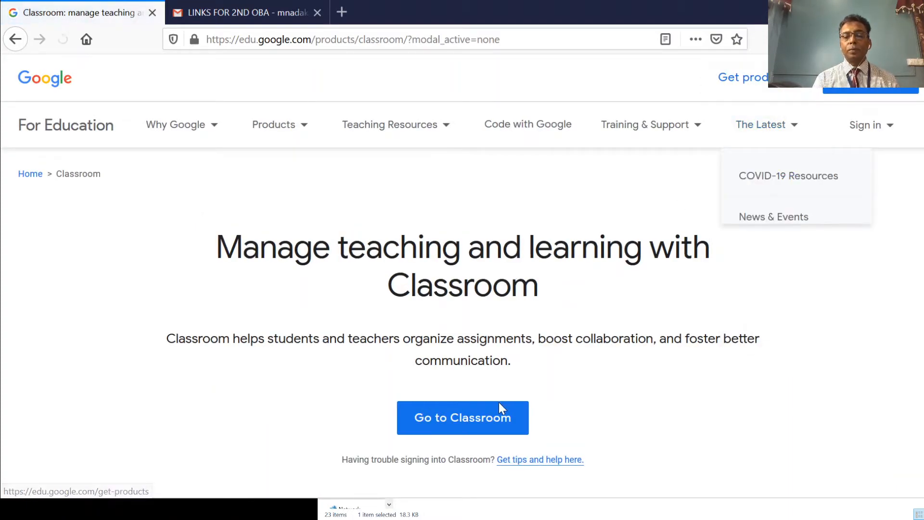
{"action": "left_click", "coordinate": [488, 413]}
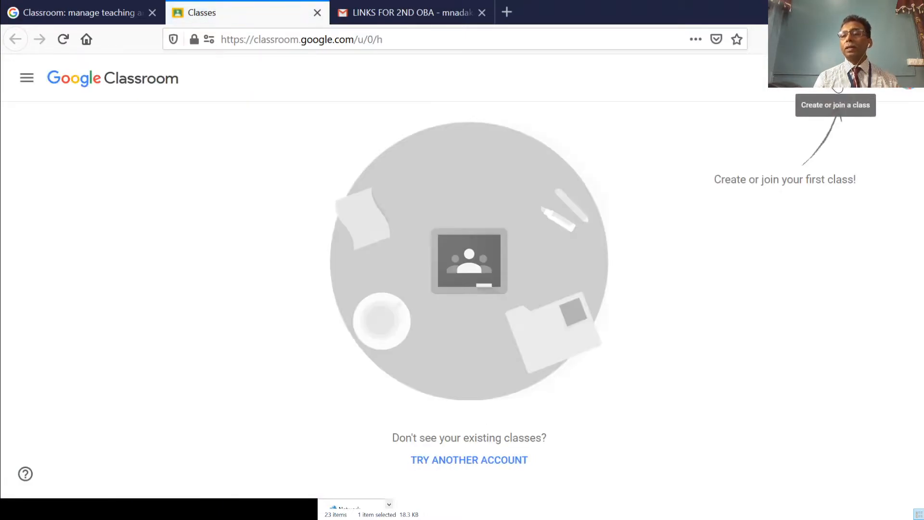
{"action": "left_click", "coordinate": [908, 78]}
{"action": "left_click", "coordinate": [800, 299]}
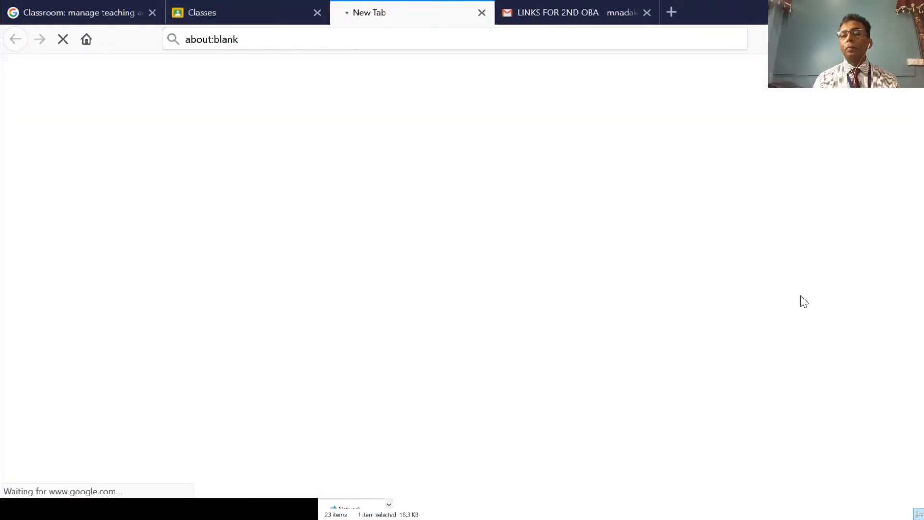
{"action": "left_click", "coordinate": [317, 12]}
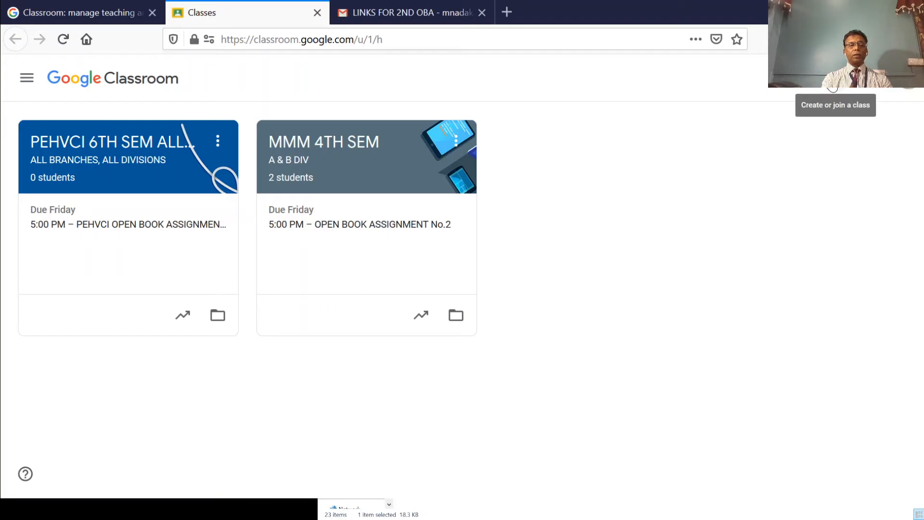
{"action": "left_click", "coordinate": [832, 87]}
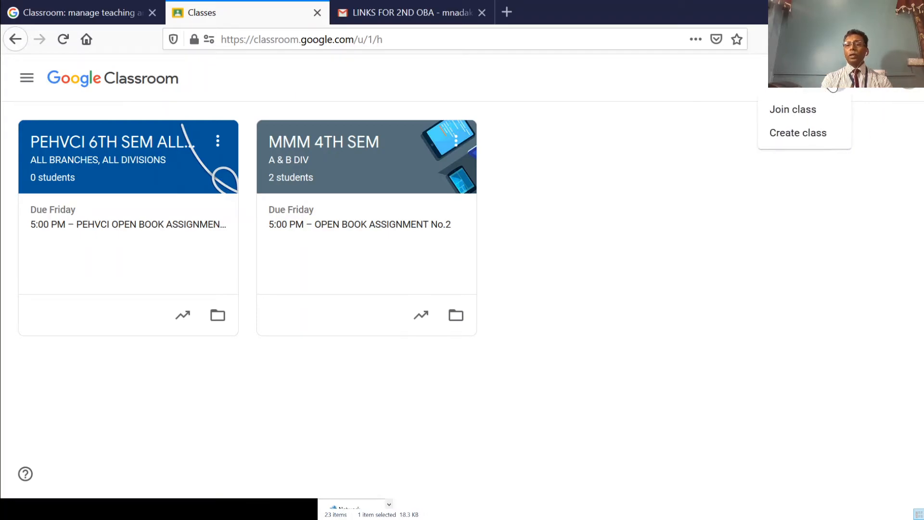
{"action": "left_click", "coordinate": [796, 112]}
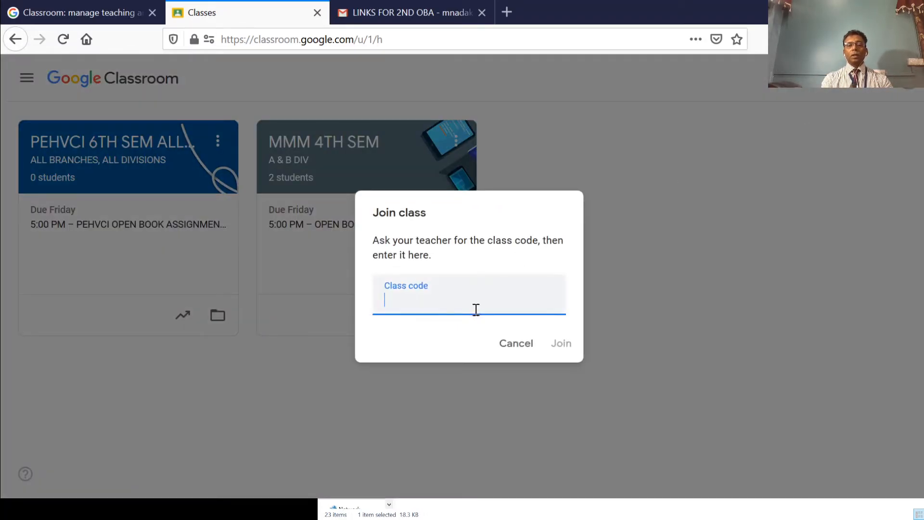
{"action": "left_click", "coordinate": [436, 4]}
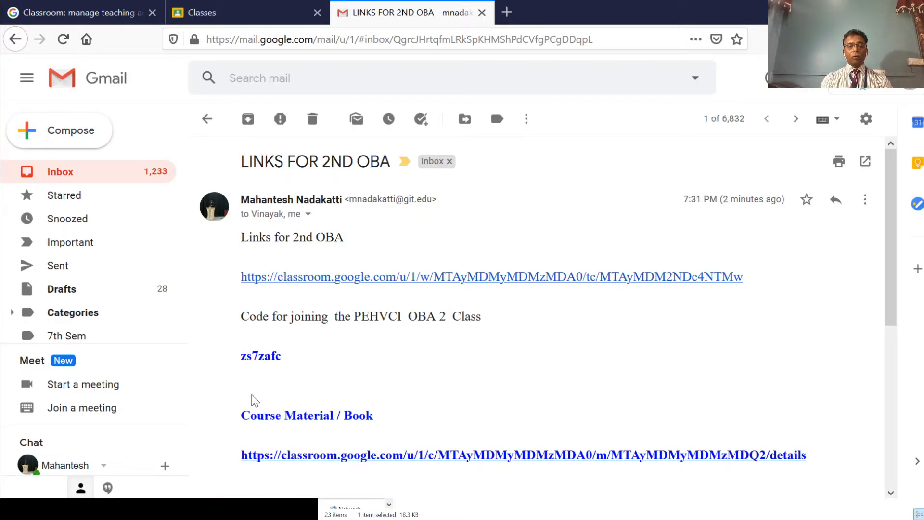
{"action": "left_click_drag", "start_coordinate": [243, 356], "coordinate": [303, 359]}
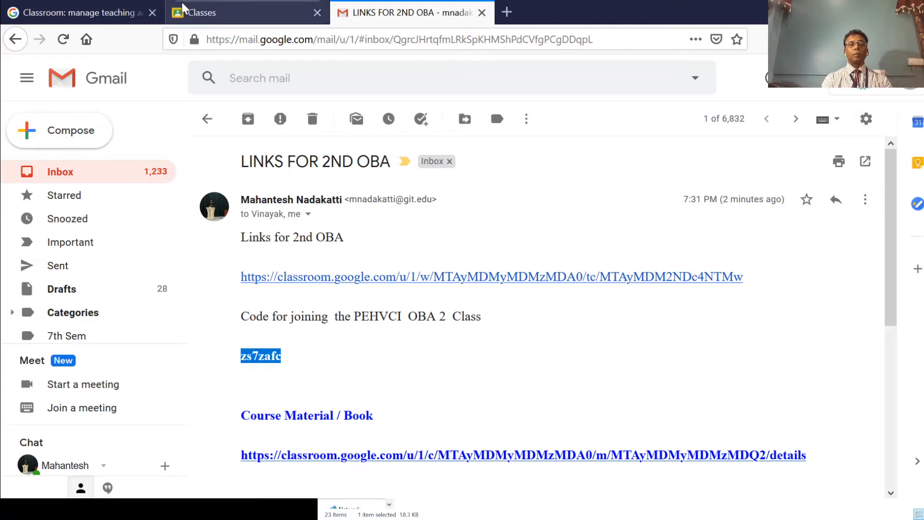
{"action": "left_click", "coordinate": [207, 12]}
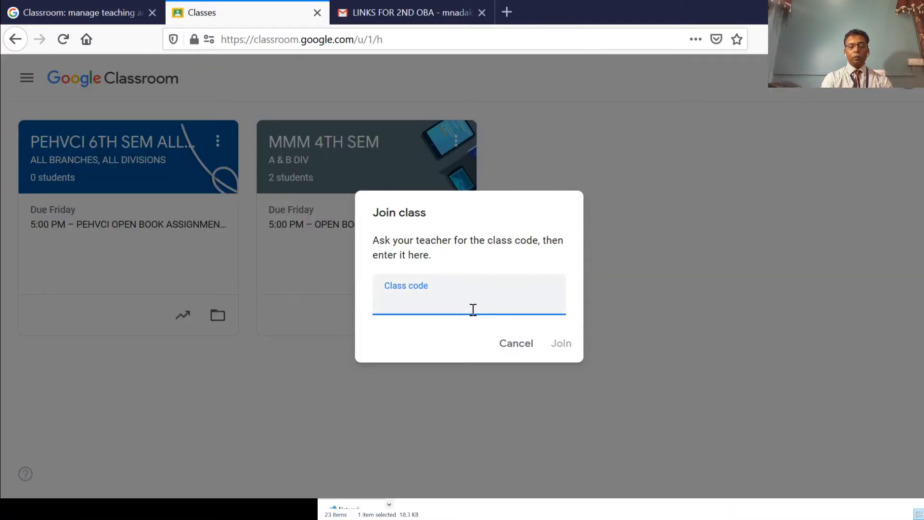
{"action": "left_click", "coordinate": [559, 345]}
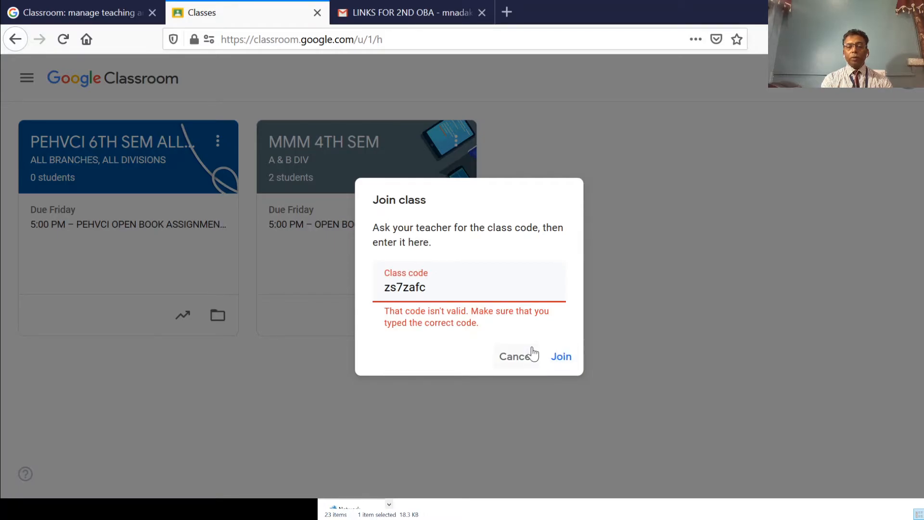
{"action": "left_click", "coordinate": [523, 361]}
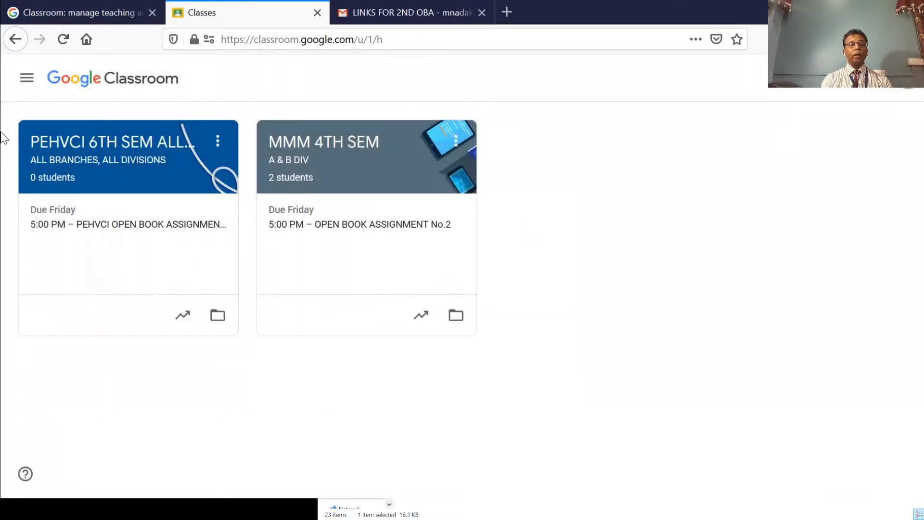
{"action": "left_click", "coordinate": [436, 4]}
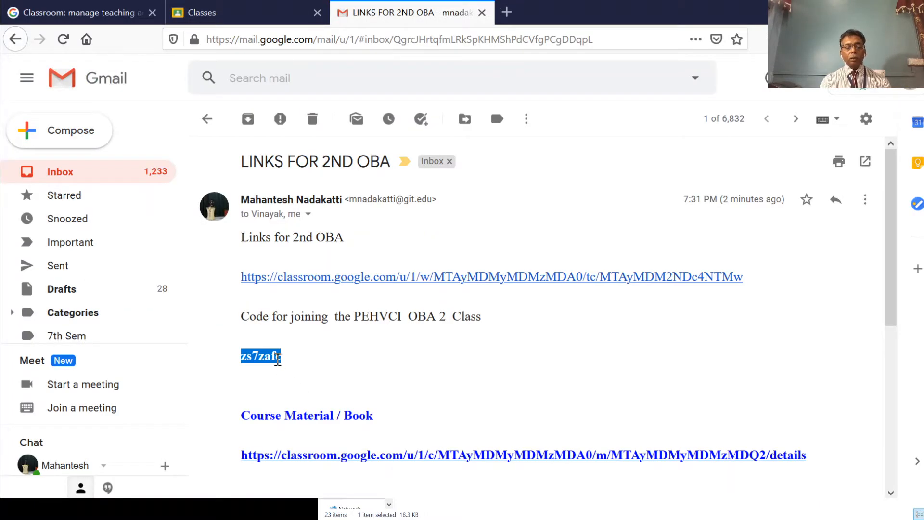
{"action": "left_click", "coordinate": [247, 9]}
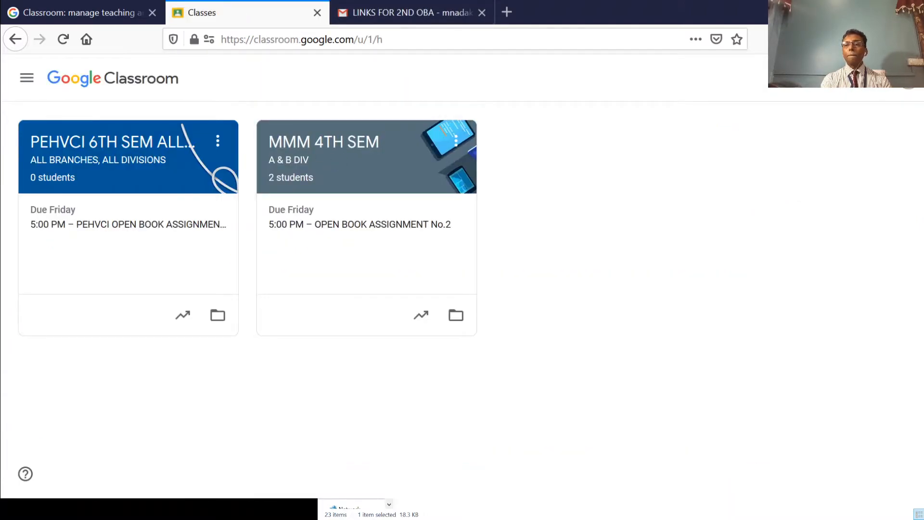
{"action": "left_click", "coordinate": [837, 78]}
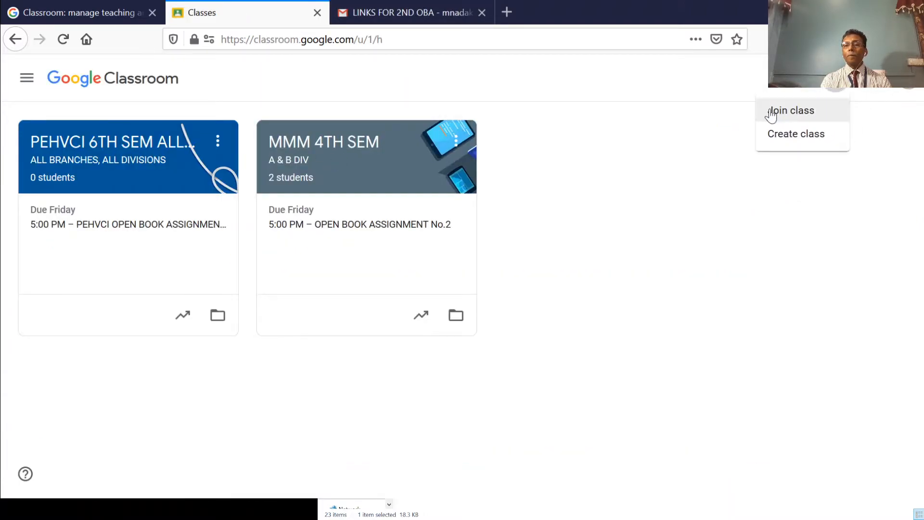
{"action": "left_click", "coordinate": [770, 110]}
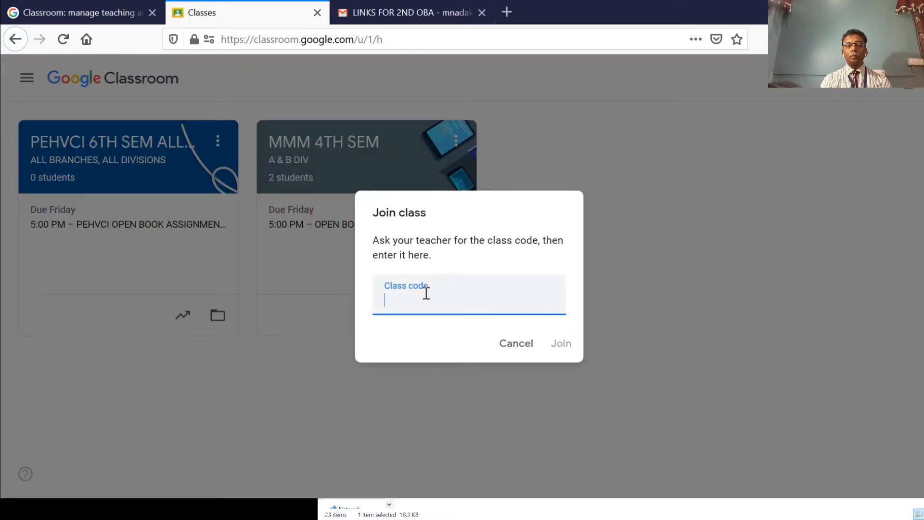
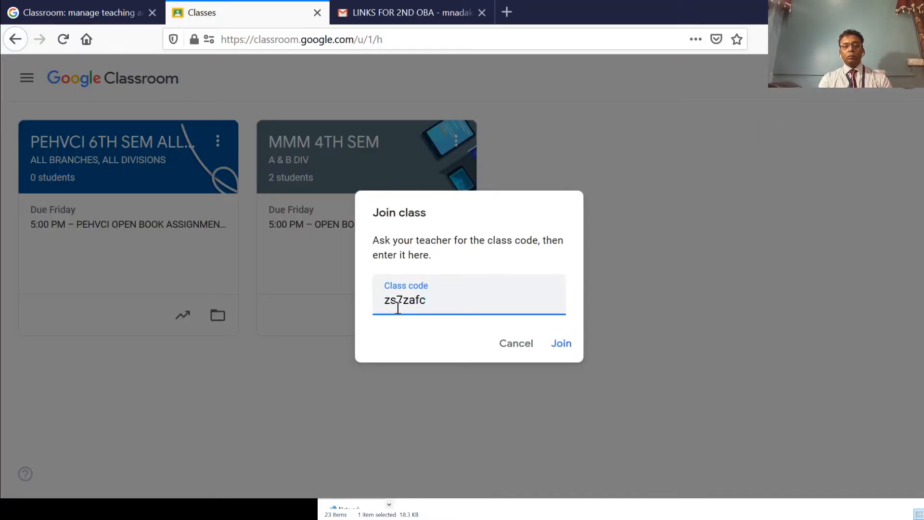
{"action": "left_click", "coordinate": [563, 342]}
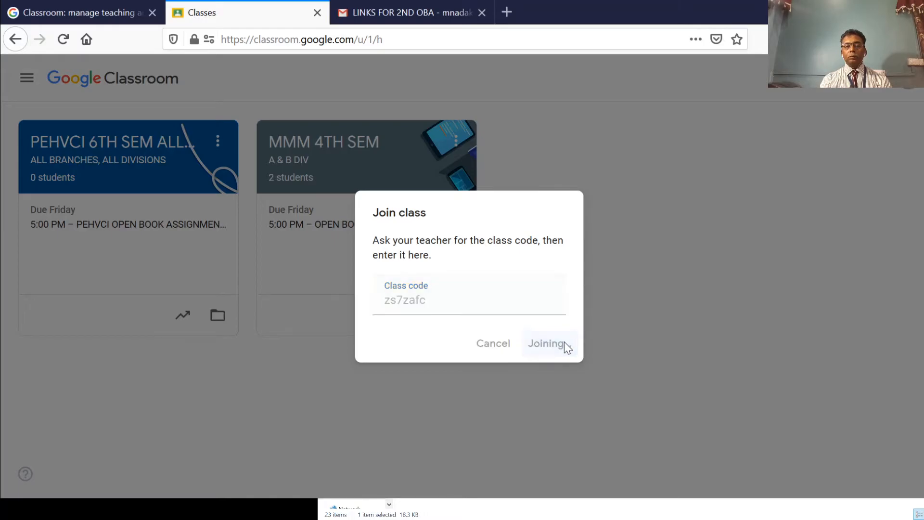
{"action": "left_click", "coordinate": [528, 365]}
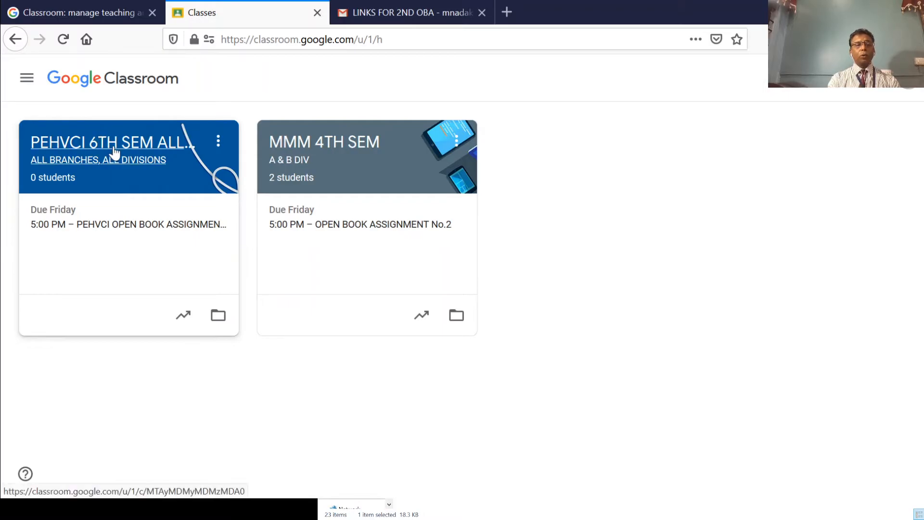
- Open the PEHVCI 6th semester class and its PEHVCI OPEN BOOK ASSIGNMENT NO.2 post
{"action": "left_click", "coordinate": [114, 149]}
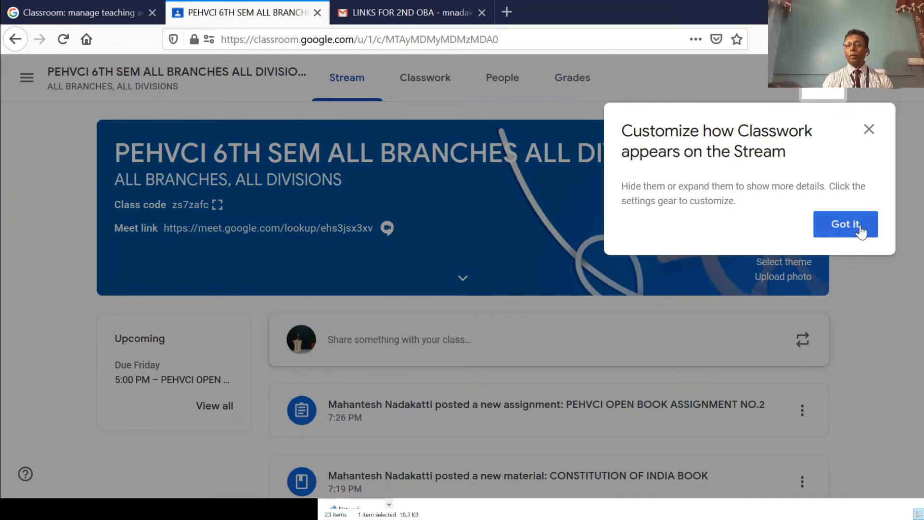
{"action": "left_click", "coordinate": [833, 224]}
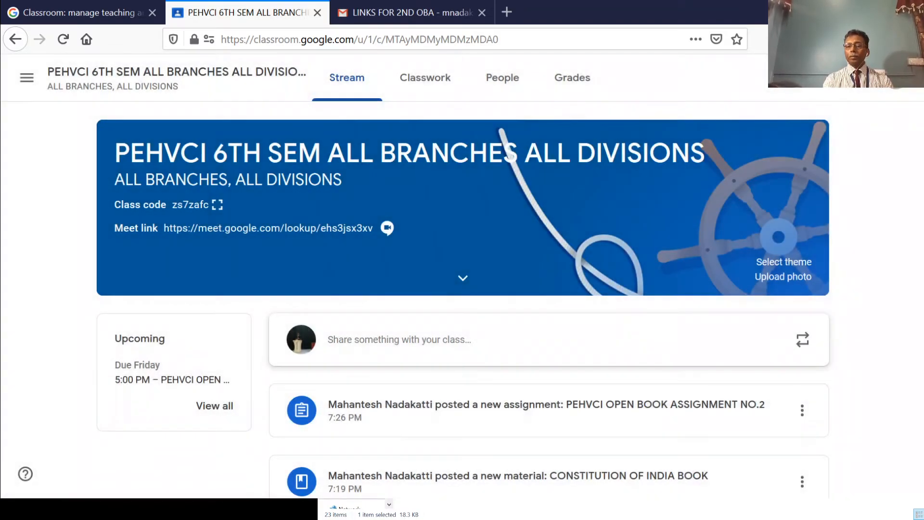
{"action": "scroll", "coordinate": [693, 440], "scroll_direction": "down", "scroll_amount": 1}
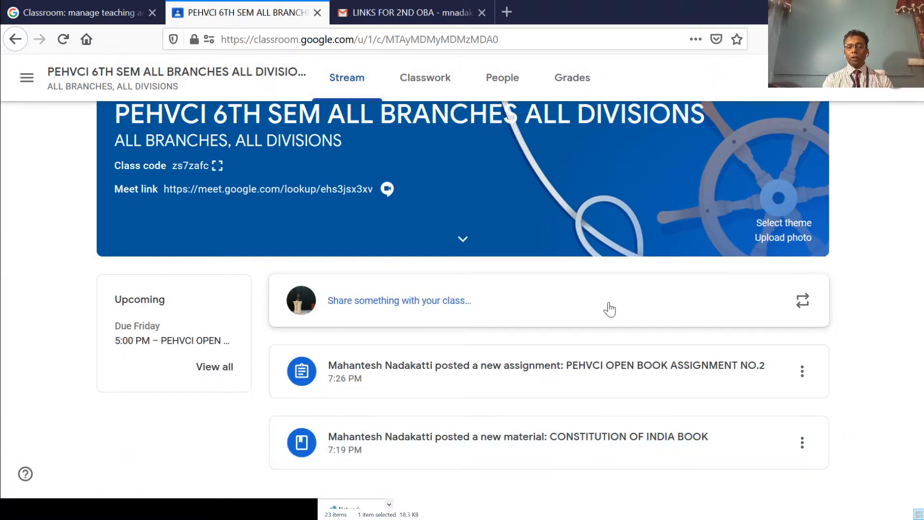
{"action": "left_click", "coordinate": [617, 378]}
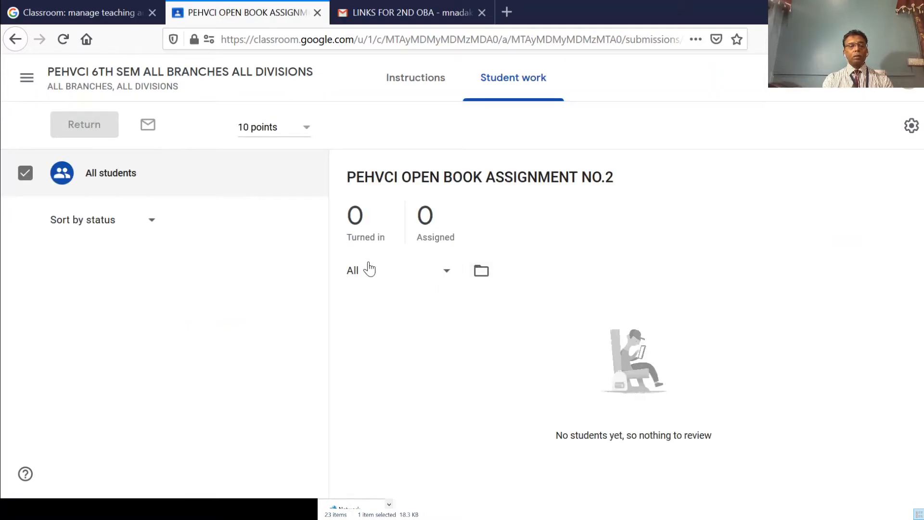
- Check the grade copy/download options and the class Drive folder, closing its error page
{"action": "left_click", "coordinate": [910, 126]}
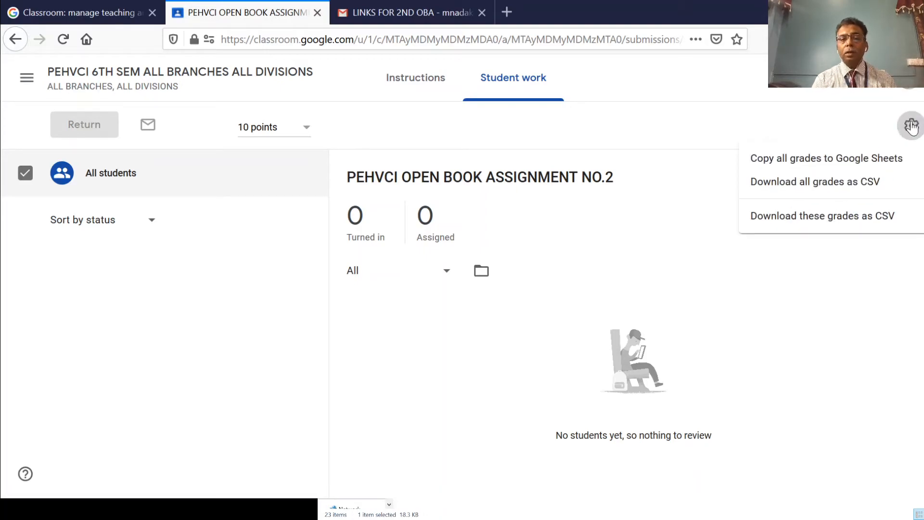
{"action": "left_click", "coordinate": [702, 196]}
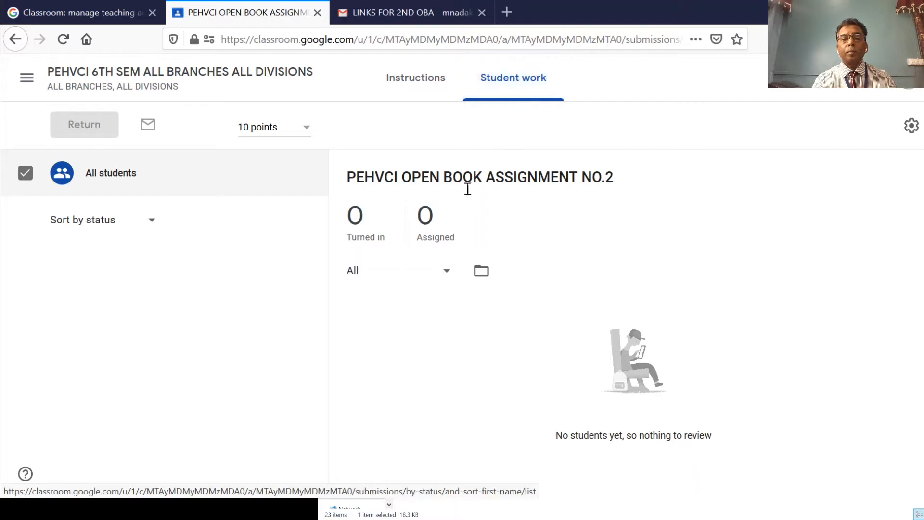
{"action": "left_click", "coordinate": [479, 271]}
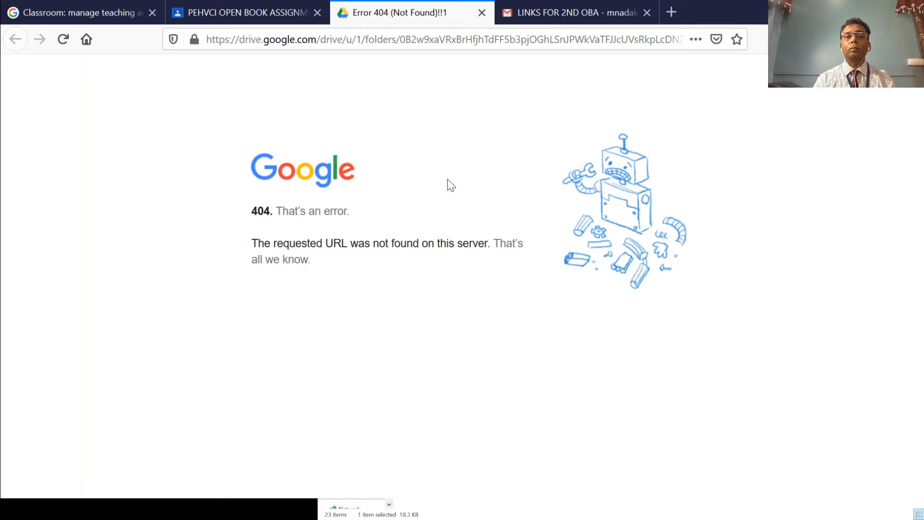
{"action": "left_click", "coordinate": [481, 12]}
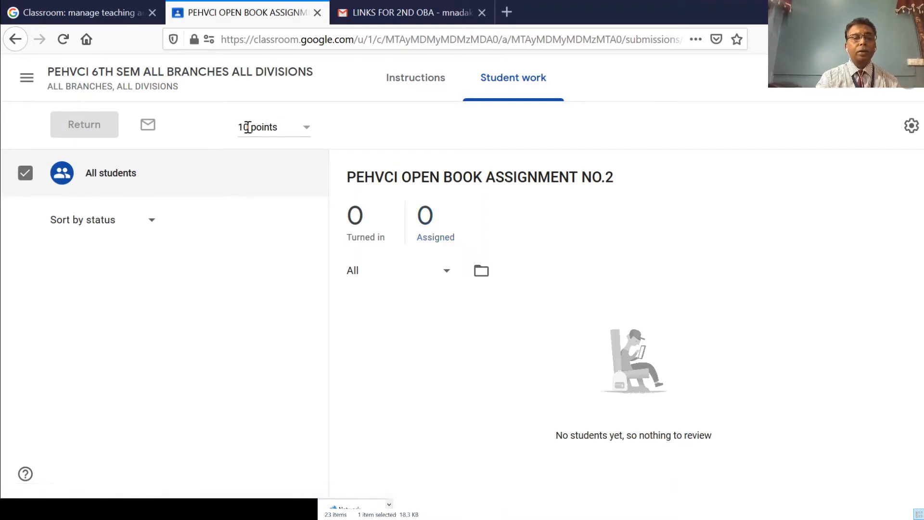
- Inspect the assignment's point value, leaving it at 10, and come back to Student work
{"action": "left_click", "coordinate": [307, 126]}
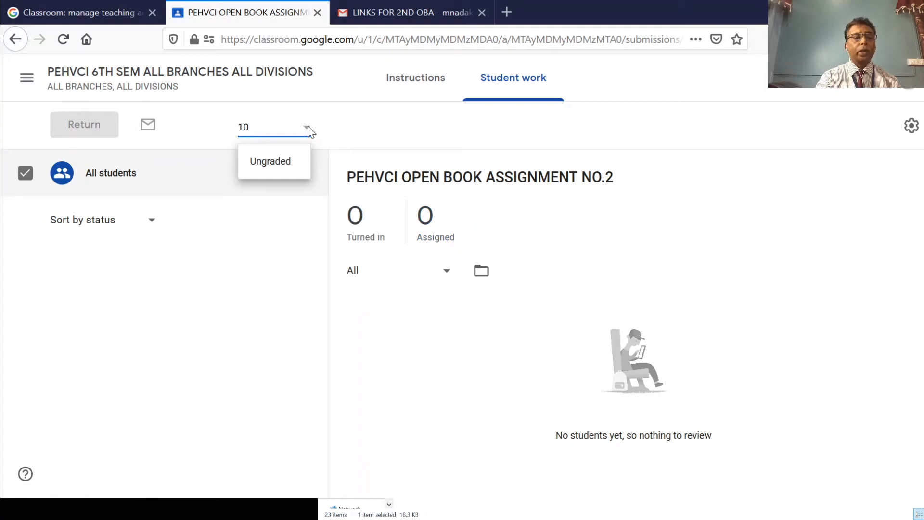
{"action": "left_click", "coordinate": [82, 126]}
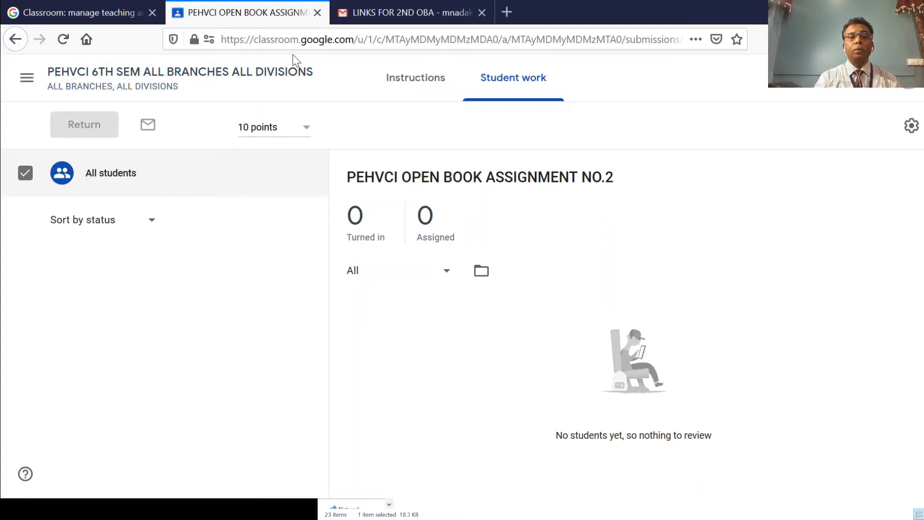
{"action": "left_click", "coordinate": [90, 17]}
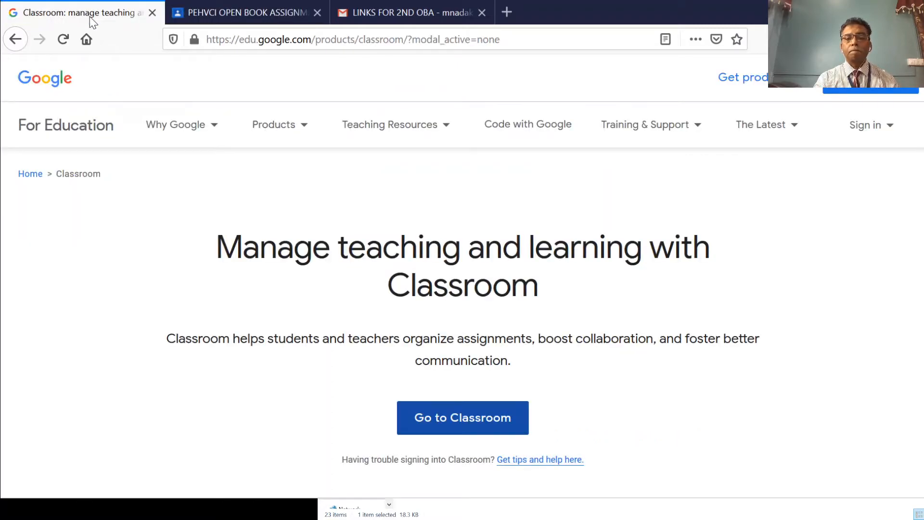
{"action": "left_click", "coordinate": [227, 9]}
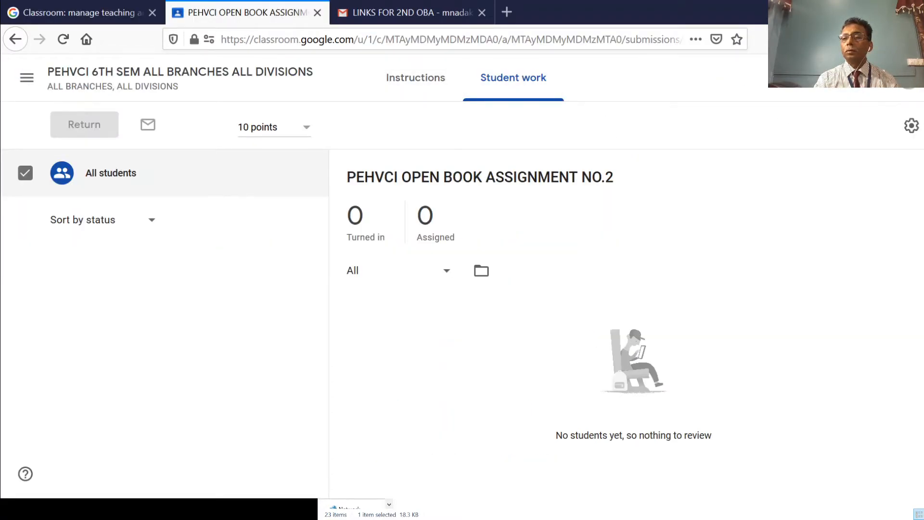
- Review the grades options and submission status filters, then show the assignment's instructions
{"action": "left_click", "coordinate": [911, 127]}
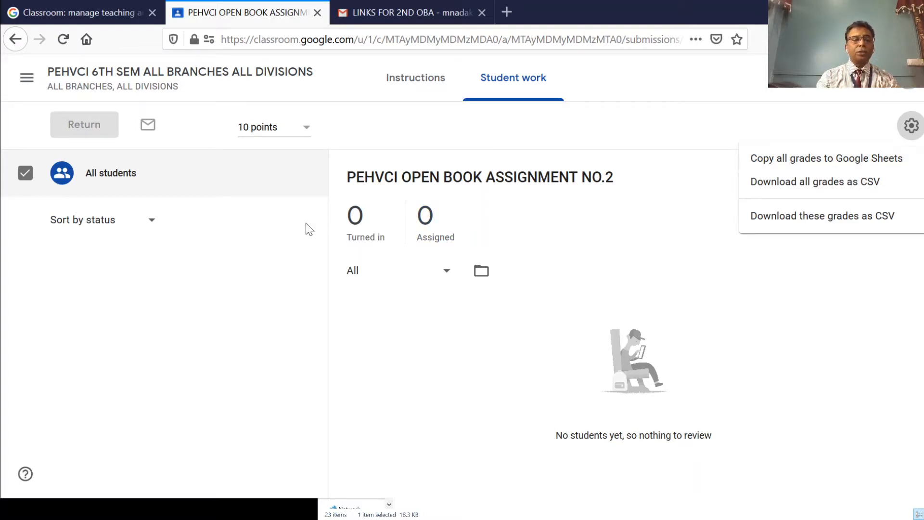
{"action": "left_click", "coordinate": [159, 217]}
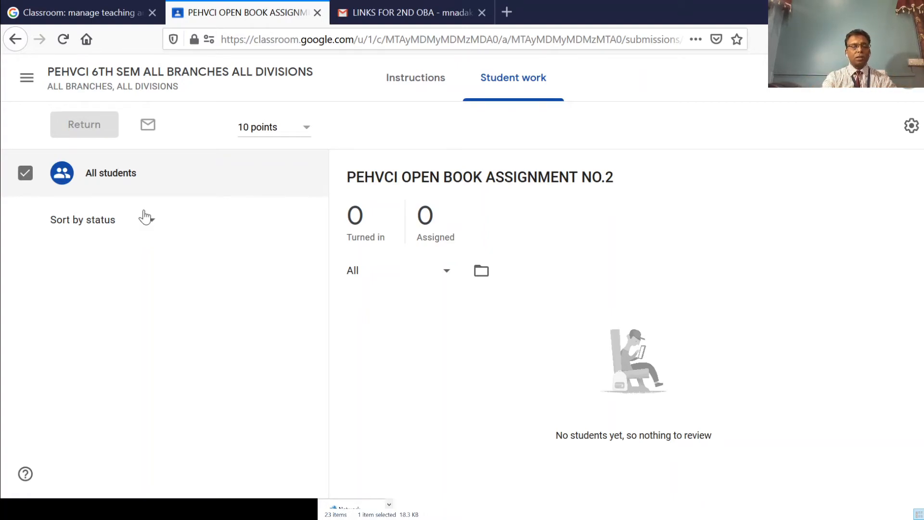
{"action": "left_click", "coordinate": [451, 272]}
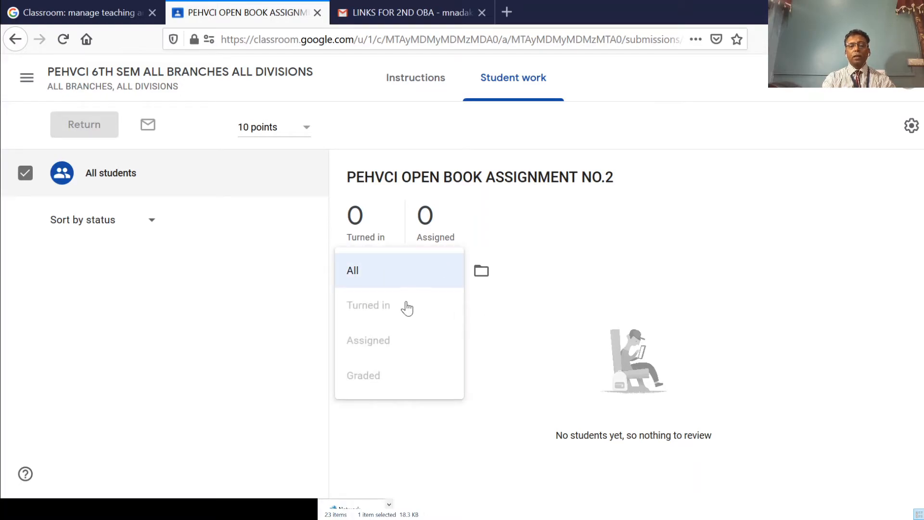
{"action": "left_click", "coordinate": [558, 341]}
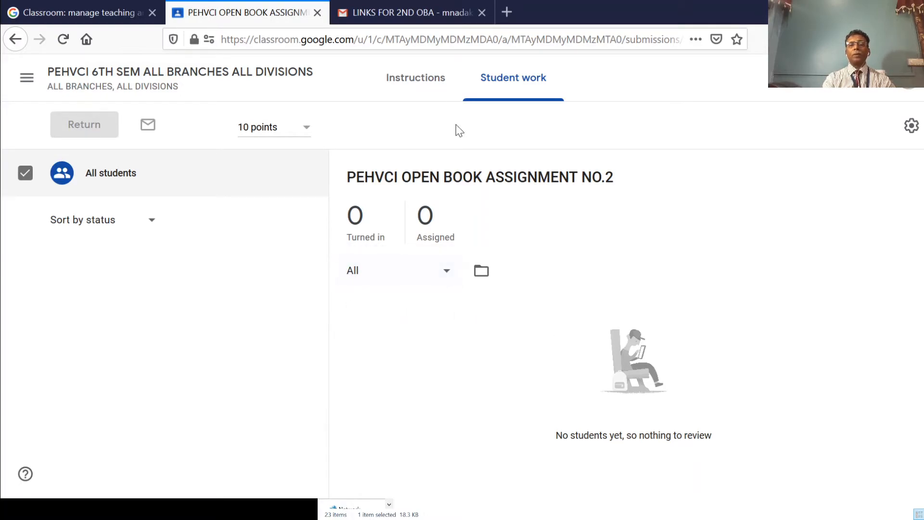
{"action": "left_click", "coordinate": [415, 83]}
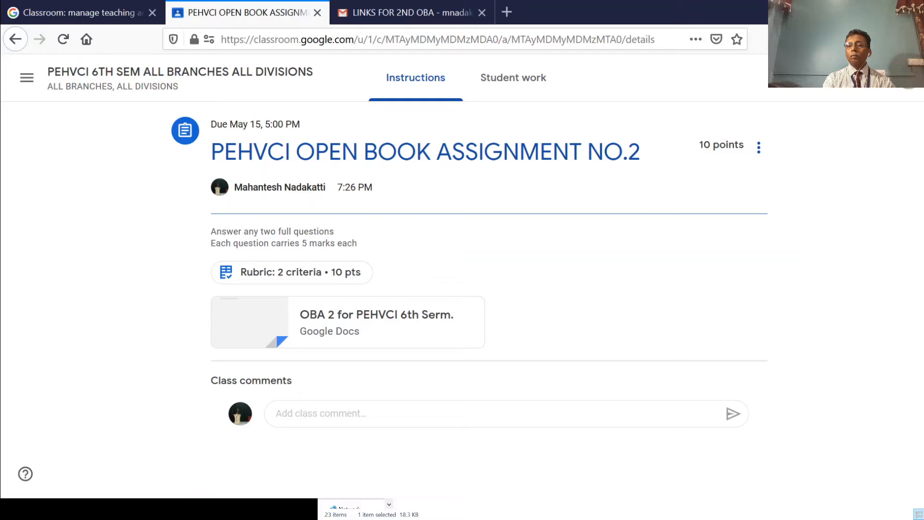
- Open the attached 'OBA 2 for PEHVCI 6th Sem' document, then close it
{"action": "left_click", "coordinate": [387, 318]}
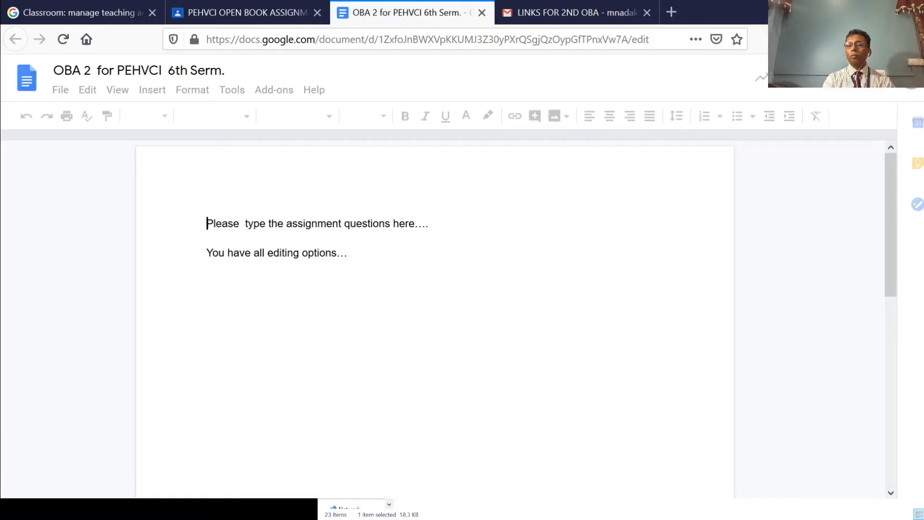
{"action": "mouse_move", "coordinate": [887, 170]}
{"action": "left_mouse_down"}
{"action": "mouse_move", "coordinate": [888, 353]}
{"action": "mouse_move", "coordinate": [889, 174]}
{"action": "left_mouse_up"}
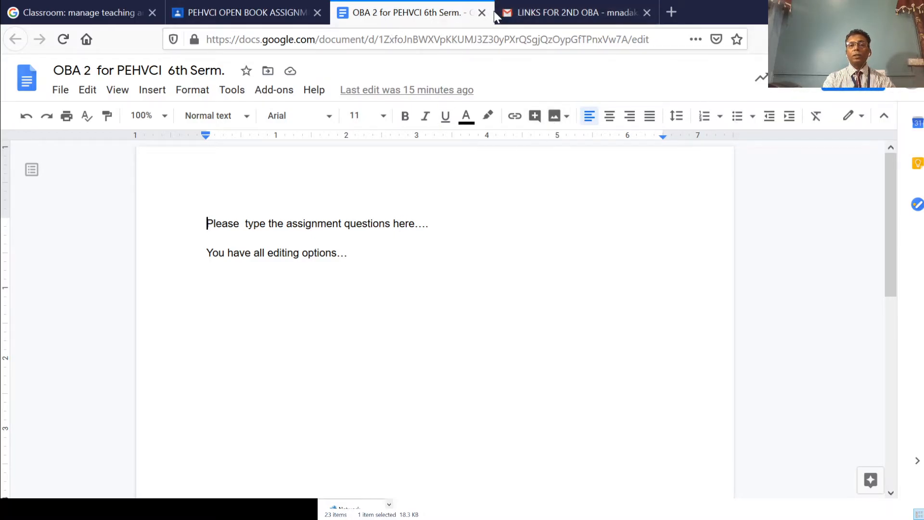
{"action": "left_click", "coordinate": [482, 12]}
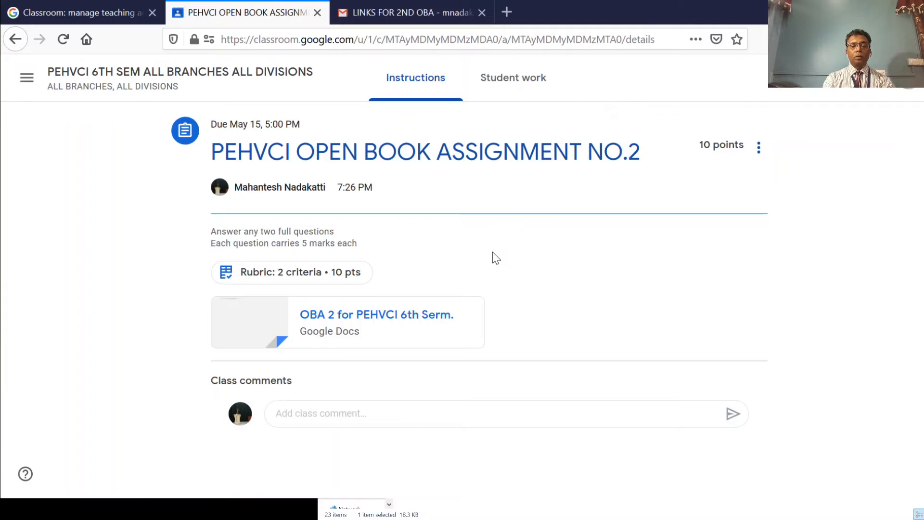
- View the assignment's rubric, then go back to the Student work page
{"action": "left_click", "coordinate": [339, 272]}
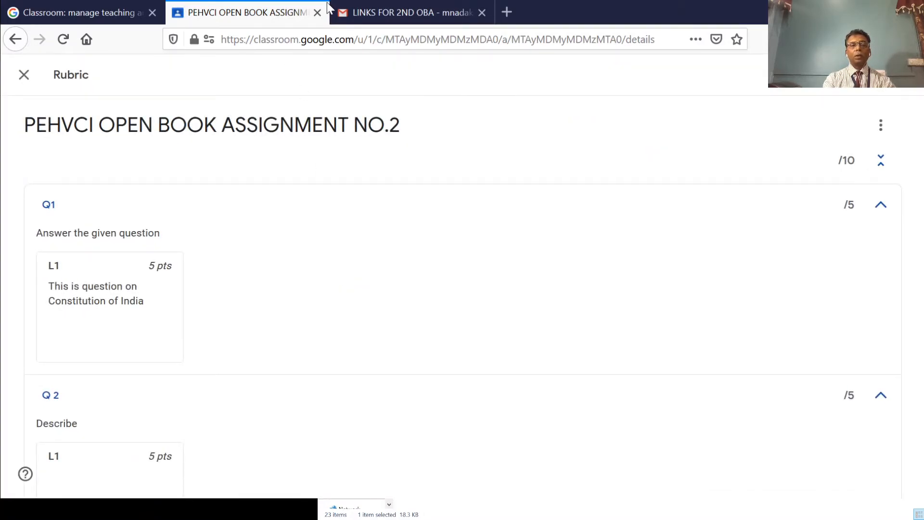
{"action": "left_click", "coordinate": [12, 48]}
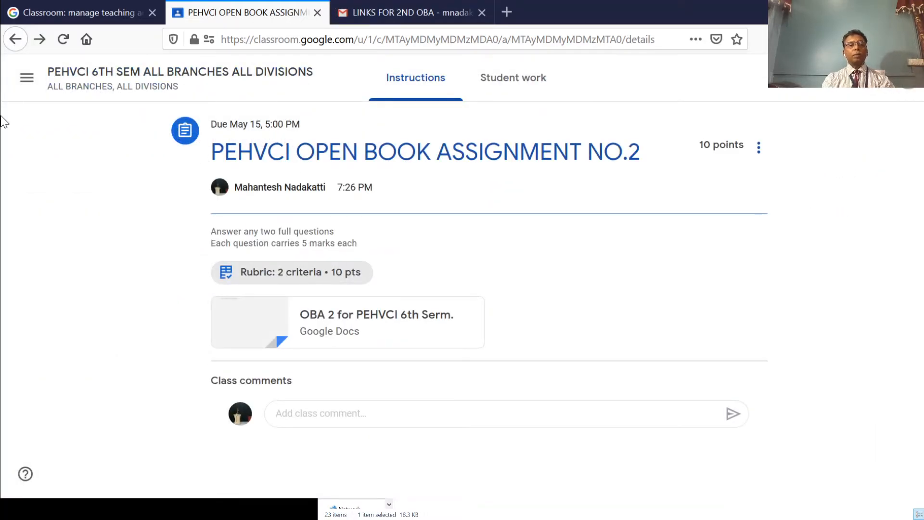
{"action": "left_click", "coordinate": [15, 41]}
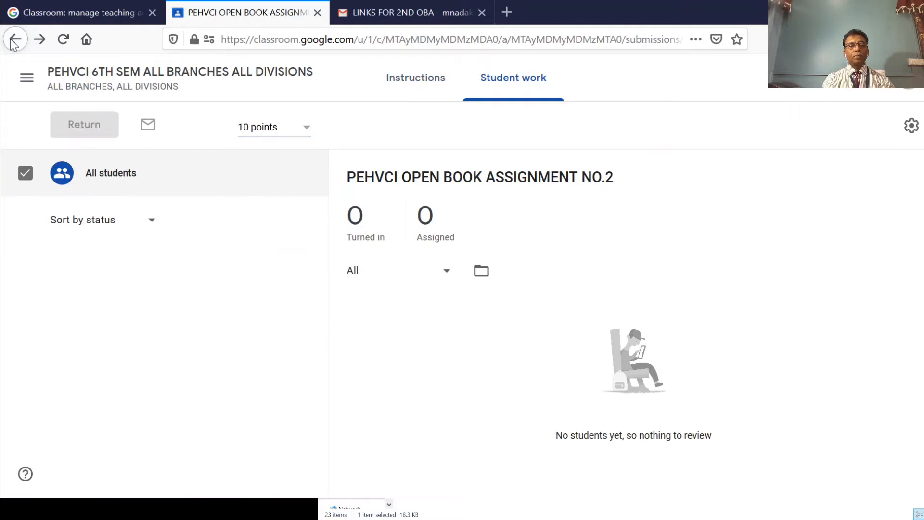
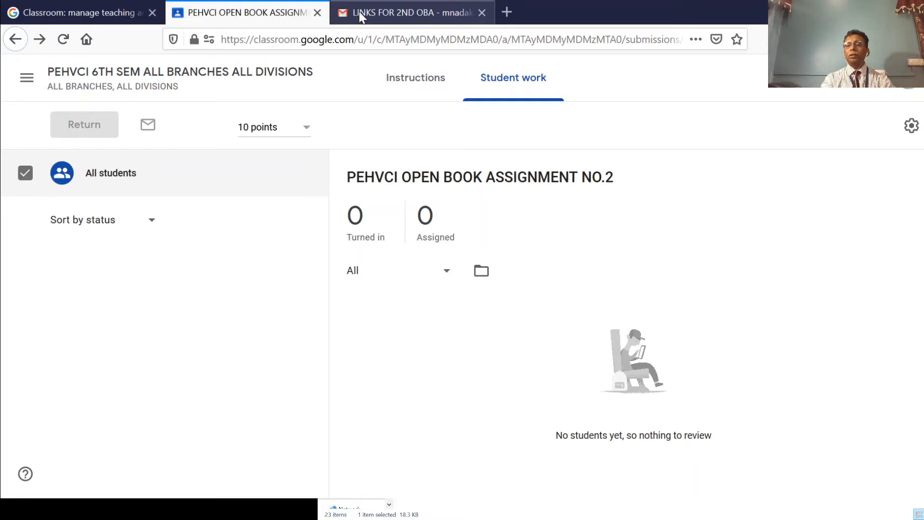
- Switch to the MMM 4TH SEM class, dismiss the Meet notice, and open OPEN BOOK ASSIGNMENT No.2 student work
{"action": "left_click", "coordinate": [27, 78]}
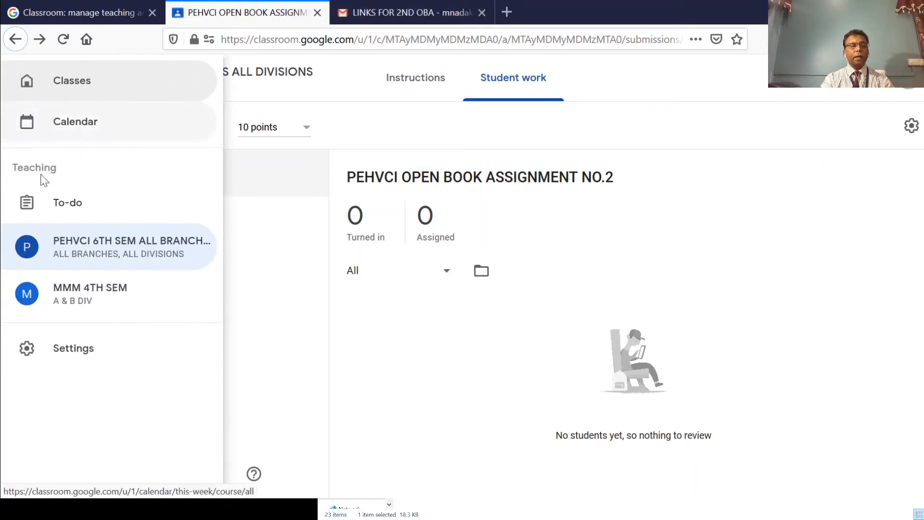
{"action": "left_click", "coordinate": [87, 294]}
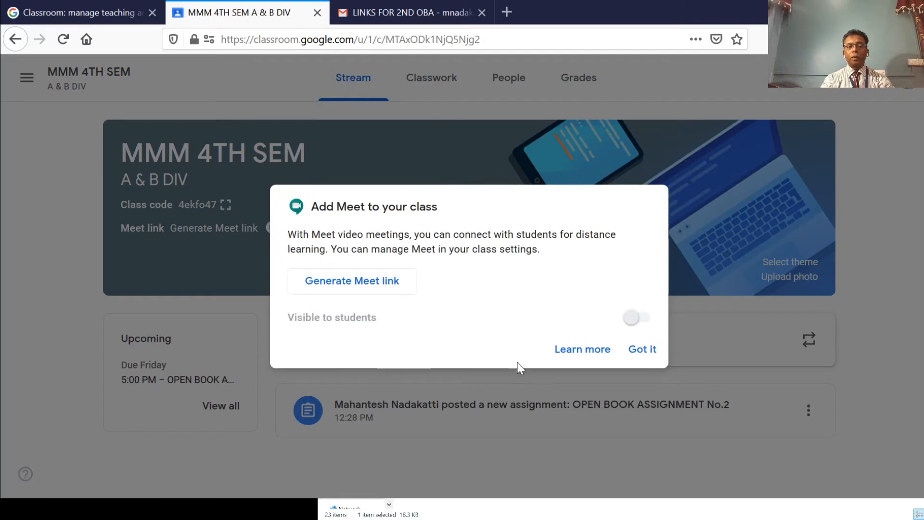
{"action": "left_click", "coordinate": [640, 350]}
{"action": "left_click_drag", "start_coordinate": [597, 212], "coordinate": [736, 407]}
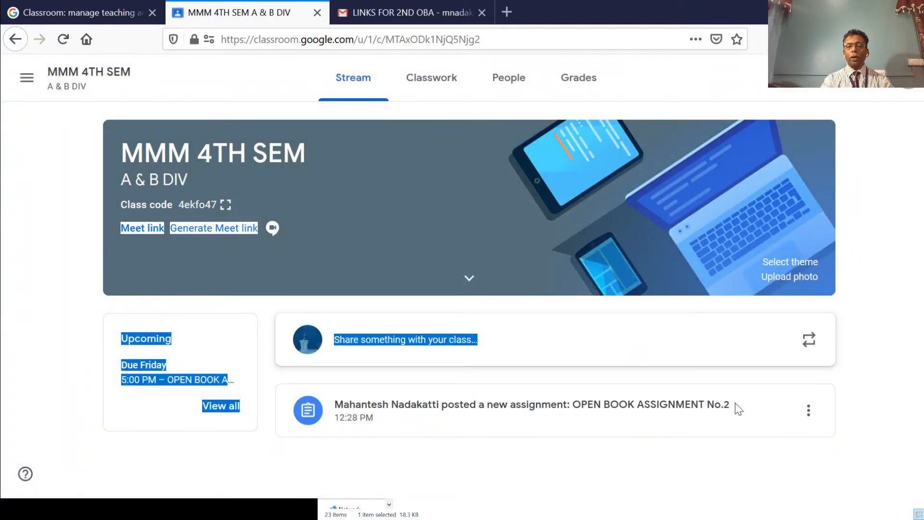
{"action": "left_click", "coordinate": [568, 416]}
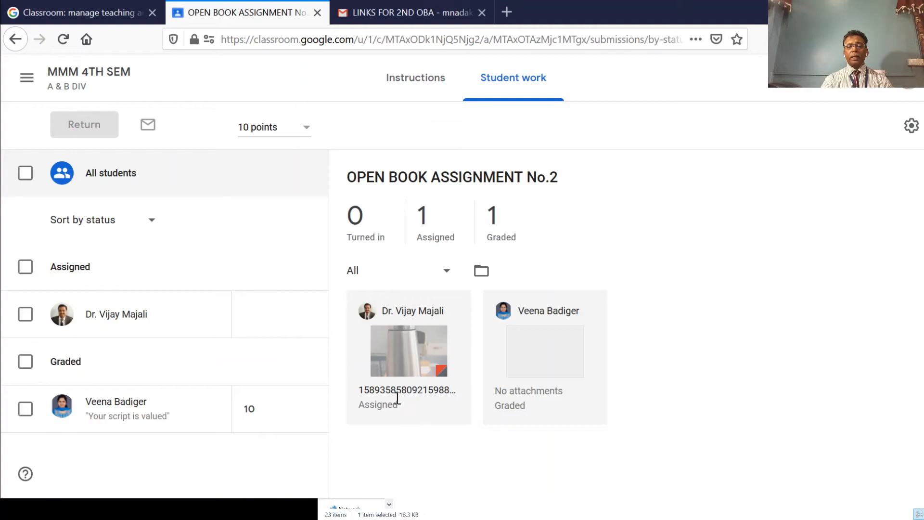
- Score the first student's submission 5 on rubric Q1 and 5 on Q2
{"action": "left_click", "coordinate": [397, 387]}
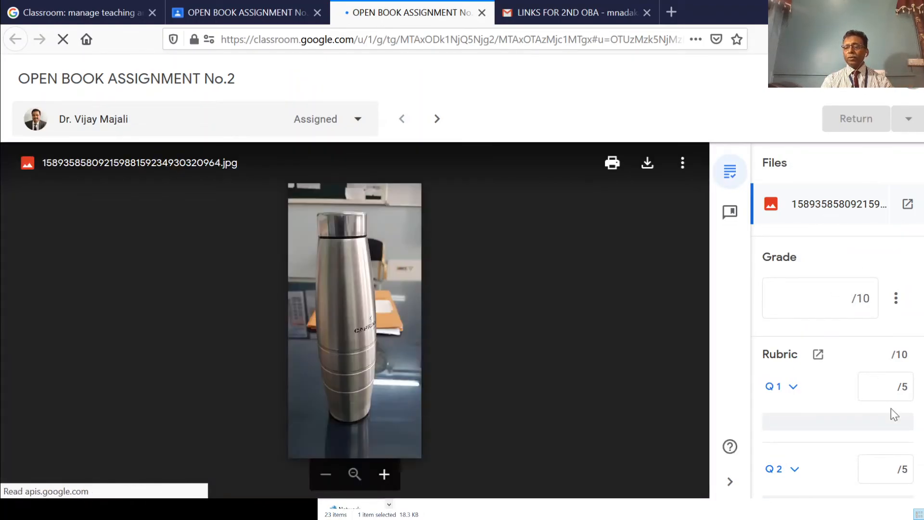
{"action": "left_click", "coordinate": [893, 386]}
{"action": "type", "text": "5"}
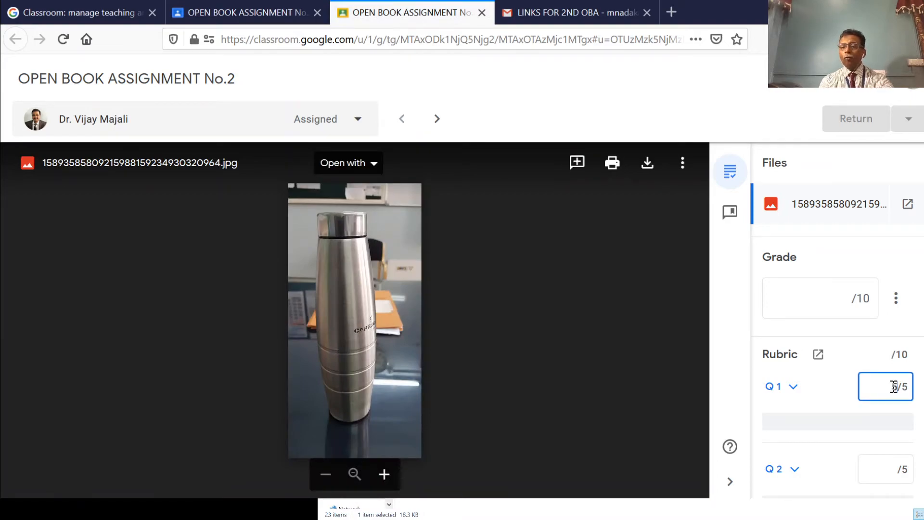
{"action": "scroll", "coordinate": [836, 317], "scroll_direction": "down", "scroll_amount": 1}
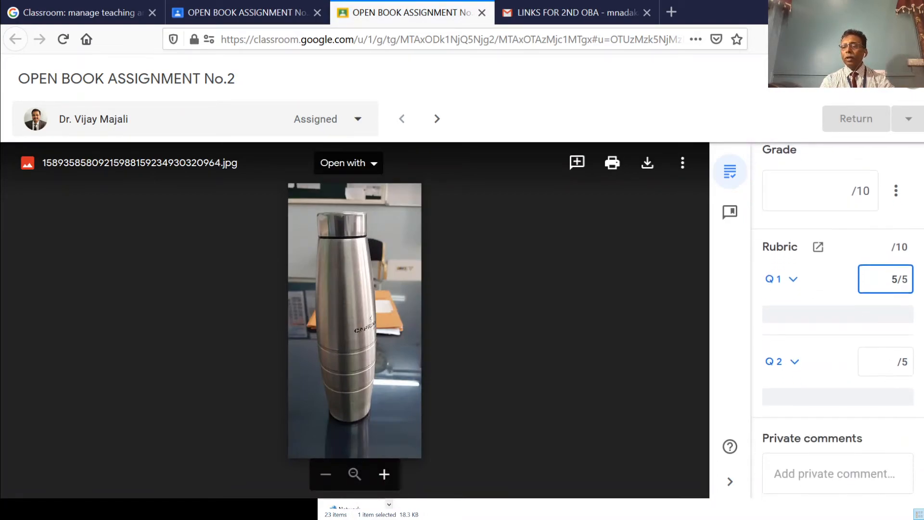
{"action": "left_click", "coordinate": [893, 358]}
{"action": "type", "text": "5"}
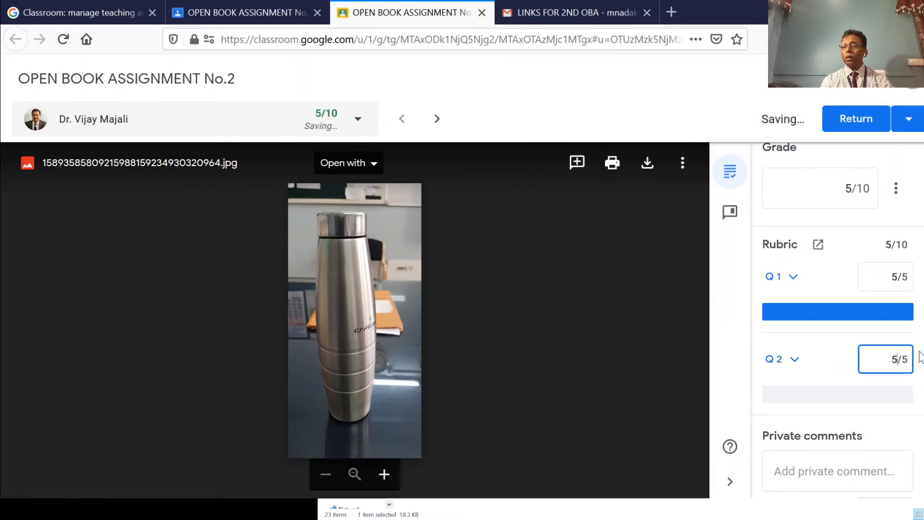
{"action": "scroll", "coordinate": [845, 270], "scroll_direction": "down", "scroll_amount": 1}
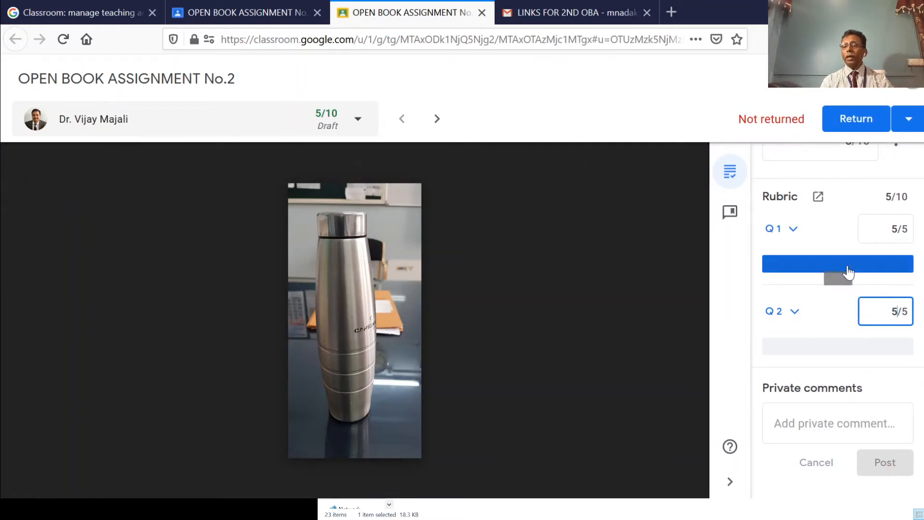
- Post the private comment 'Your script has been valued' and return the graded work
{"action": "left_click", "coordinate": [801, 425]}
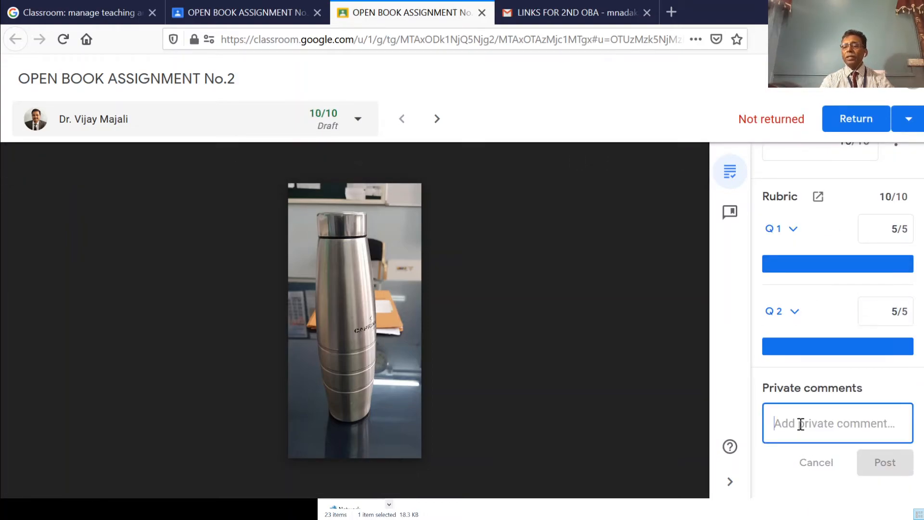
{"action": "type", "text": "Your"}
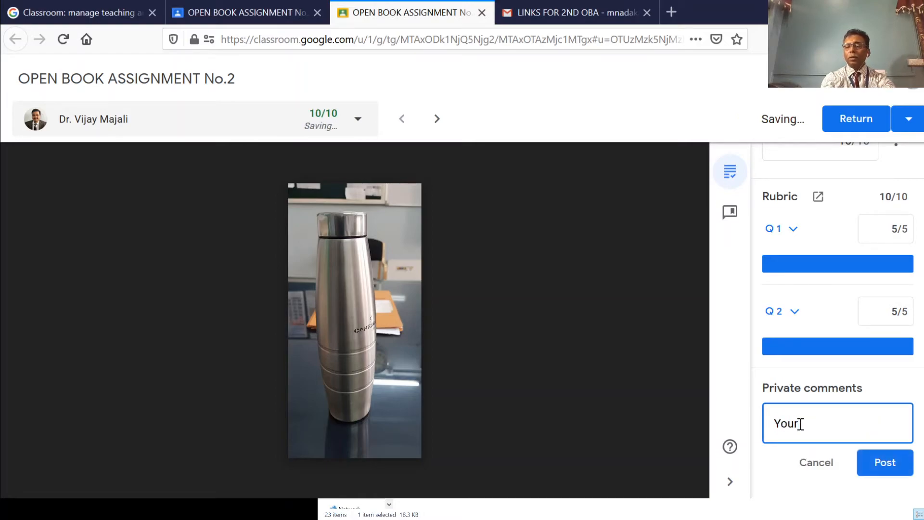
{"action": "type", "text": " script has b"}
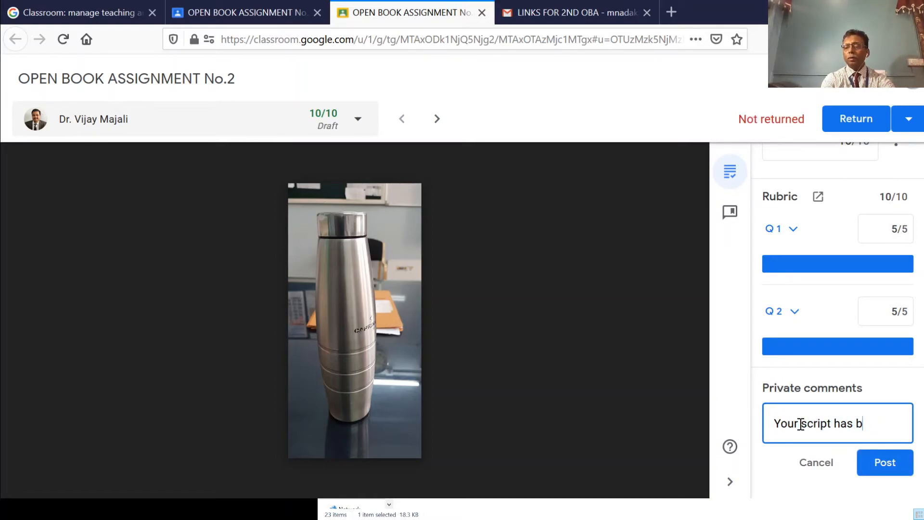
{"action": "type", "text": "een valued"}
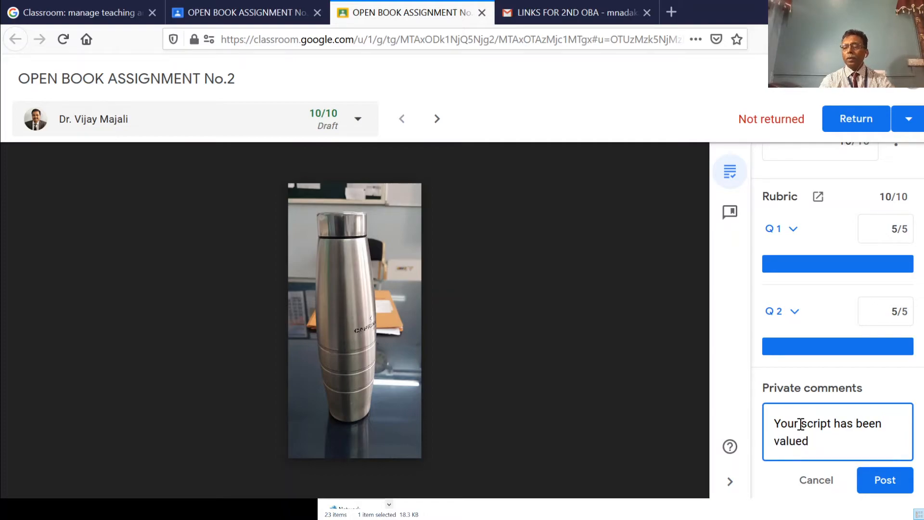
{"action": "left_click", "coordinate": [887, 489]}
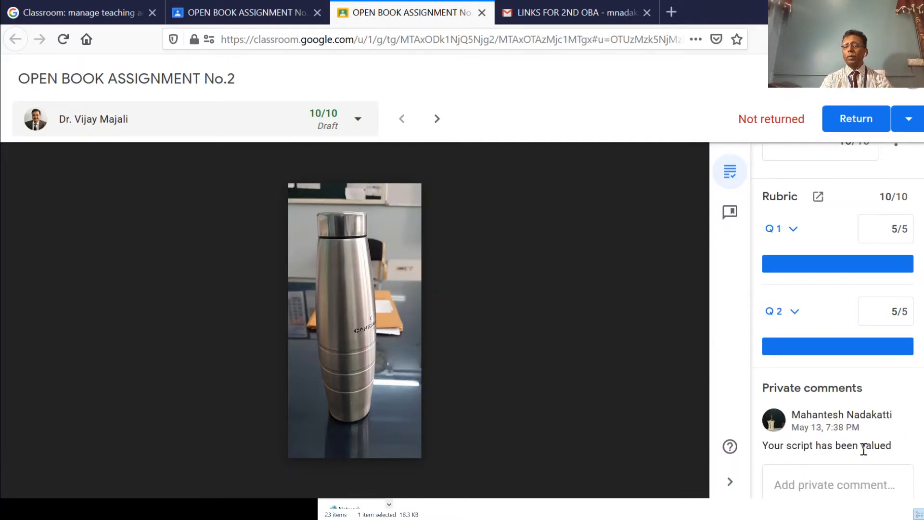
{"action": "left_click", "coordinate": [869, 120]}
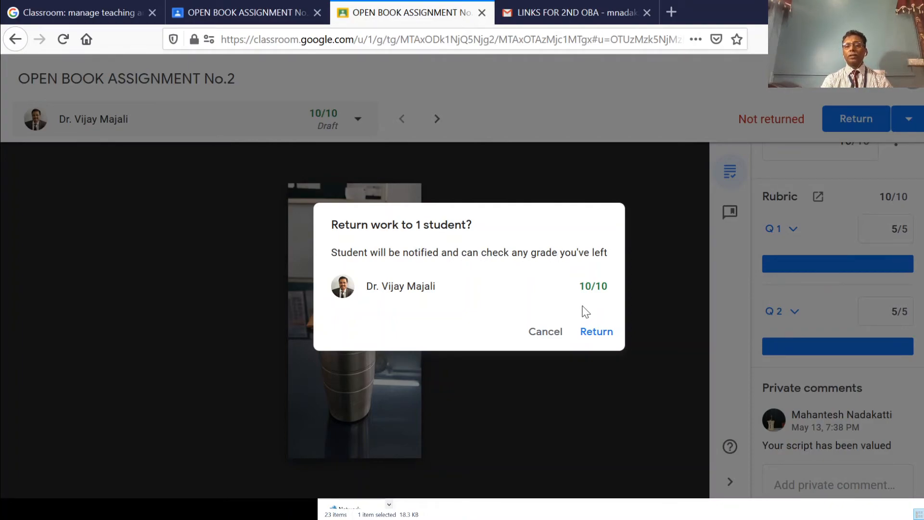
{"action": "left_click", "coordinate": [594, 335]}
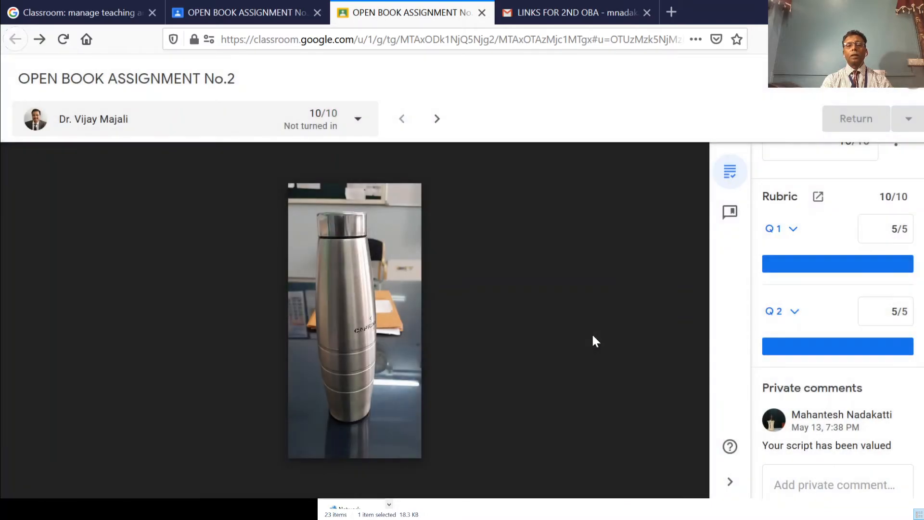
- Close the grading tab and open the first student's graded submission details
{"action": "left_click", "coordinate": [482, 13]}
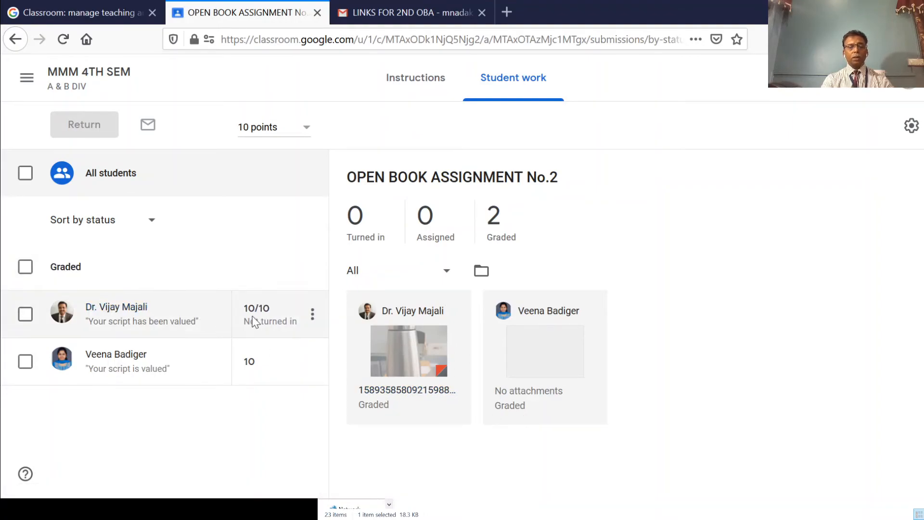
{"action": "left_click", "coordinate": [313, 316]}
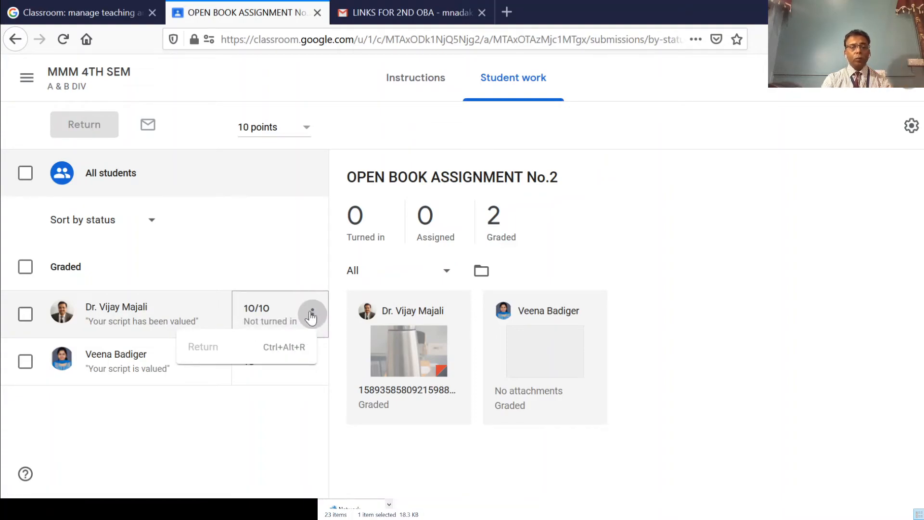
{"action": "left_click", "coordinate": [249, 292]}
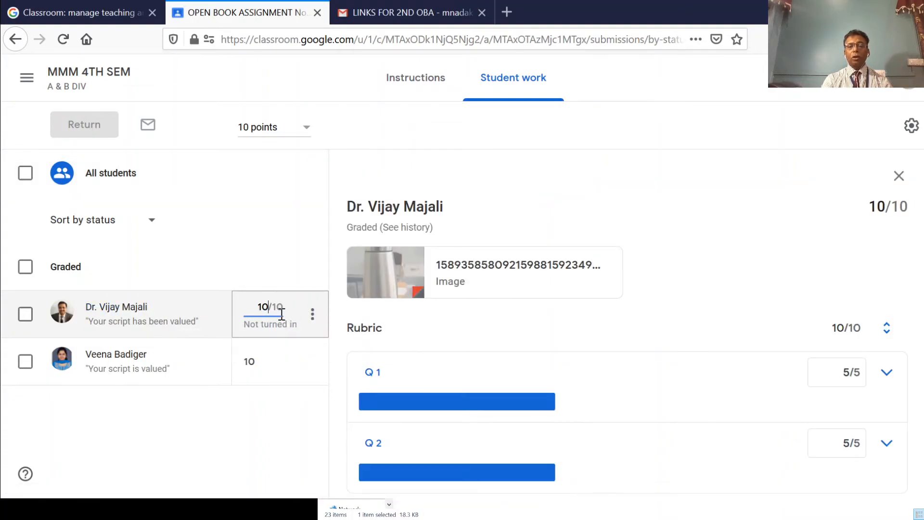
{"action": "scroll", "coordinate": [626, 323], "scroll_direction": "down", "scroll_amount": 3}
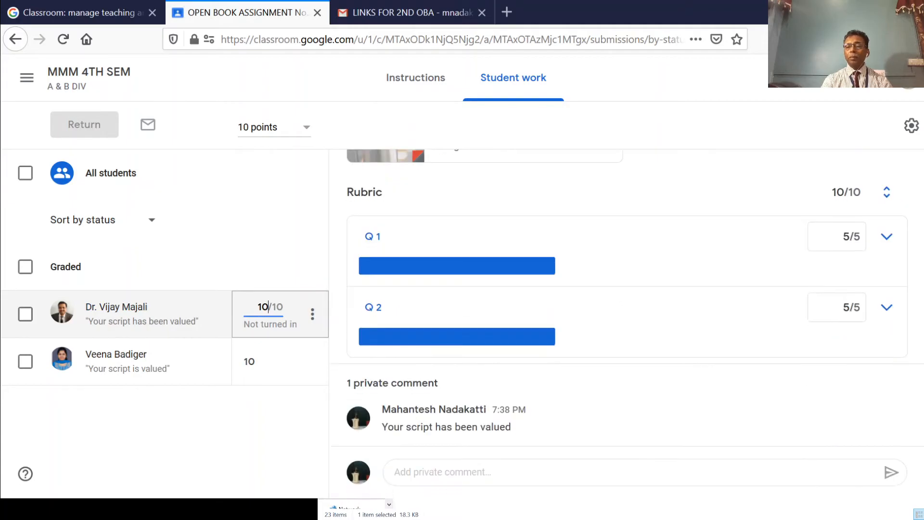
{"action": "scroll", "coordinate": [626, 323], "scroll_direction": "up", "scroll_amount": 3}
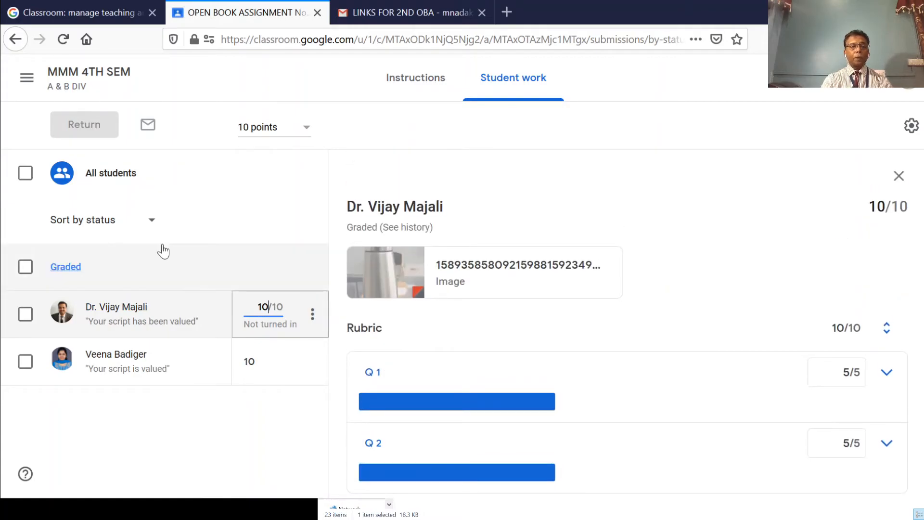
- Select the first student and check the grade's options menu, finding Return unavailable
{"action": "left_click", "coordinate": [21, 316]}
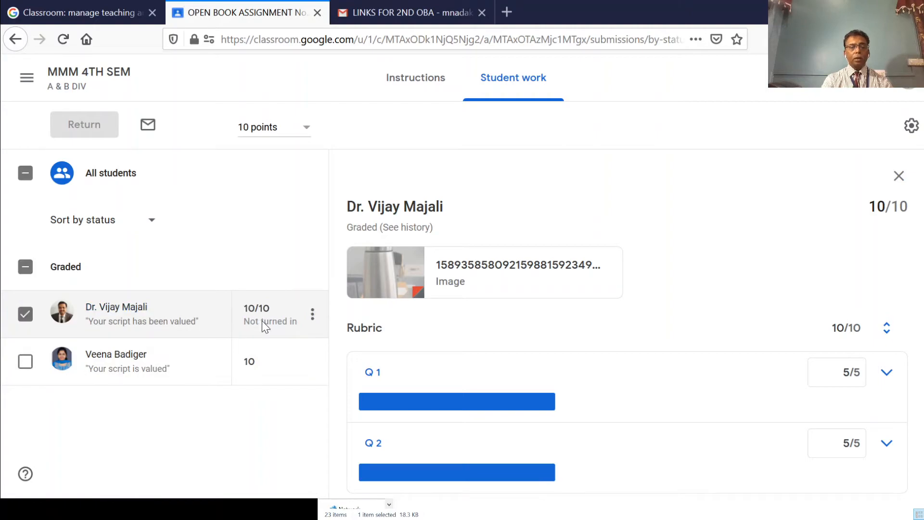
{"action": "left_click", "coordinate": [313, 314]}
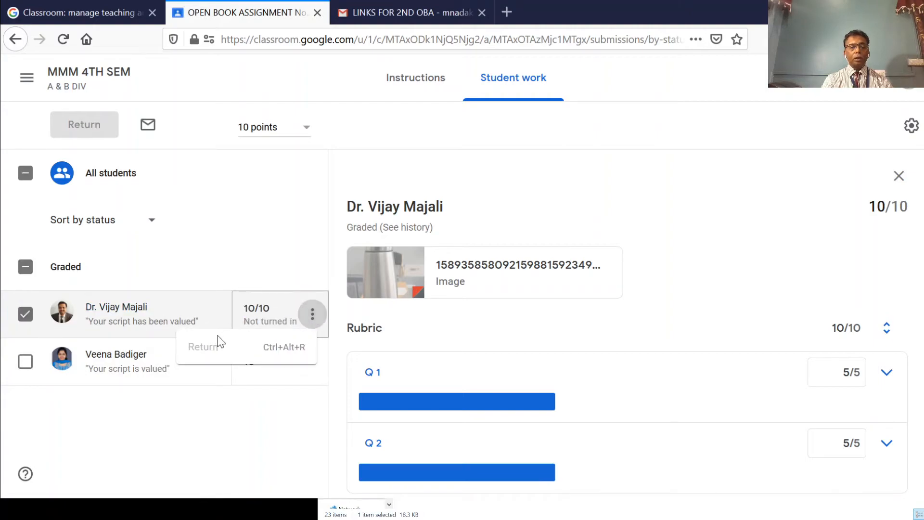
{"action": "left_click", "coordinate": [137, 314]}
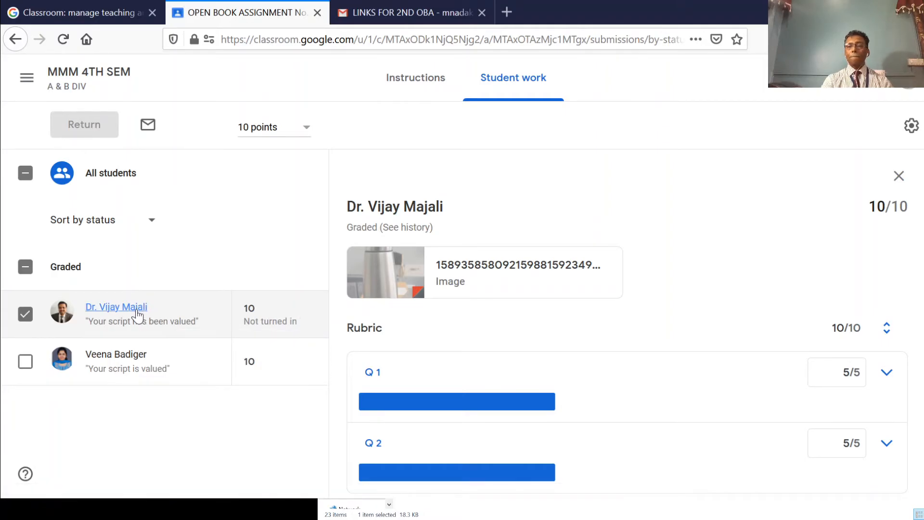
{"action": "scroll", "coordinate": [625, 322], "scroll_direction": "down", "scroll_amount": 3}
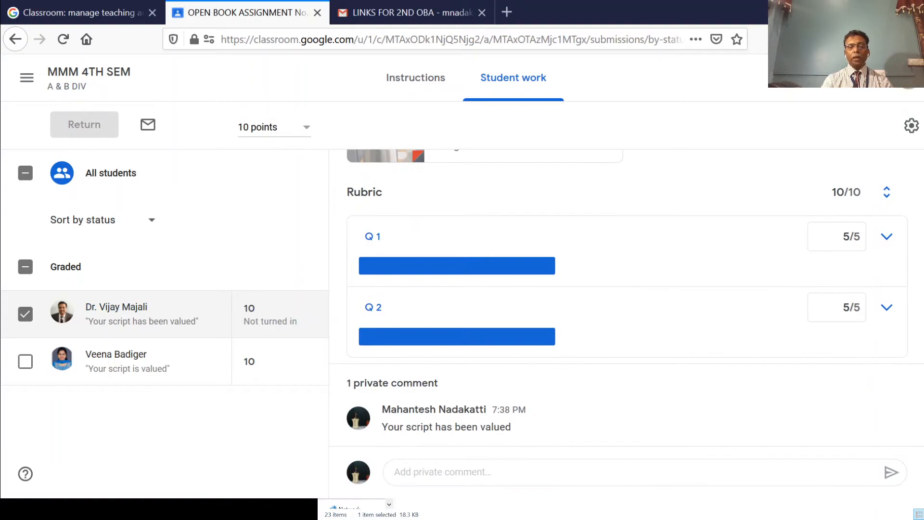
{"action": "scroll", "coordinate": [626, 323], "scroll_direction": "up", "scroll_amount": 3}
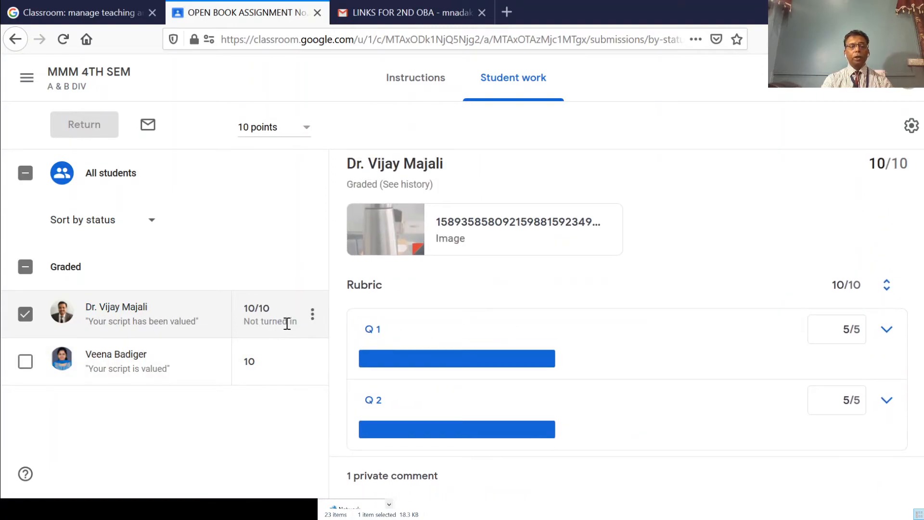
{"action": "left_click", "coordinate": [312, 314]}
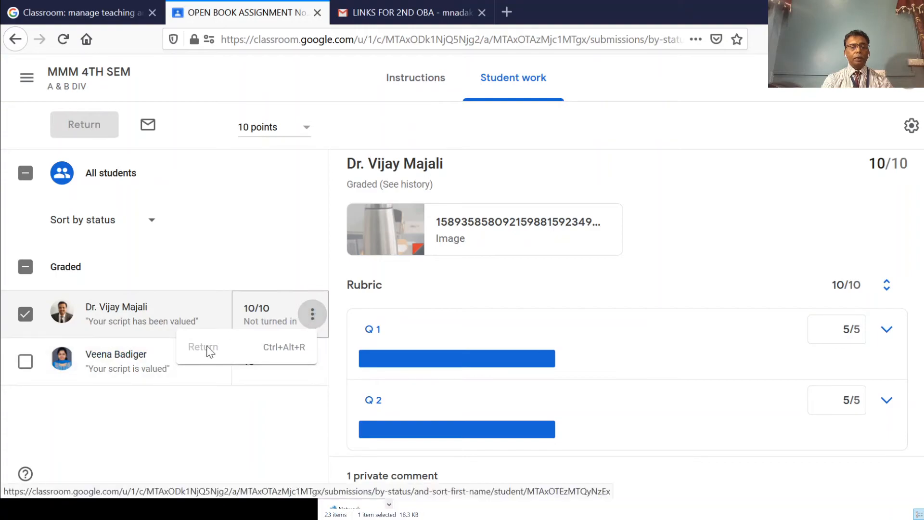
{"action": "left_click", "coordinate": [142, 310]}
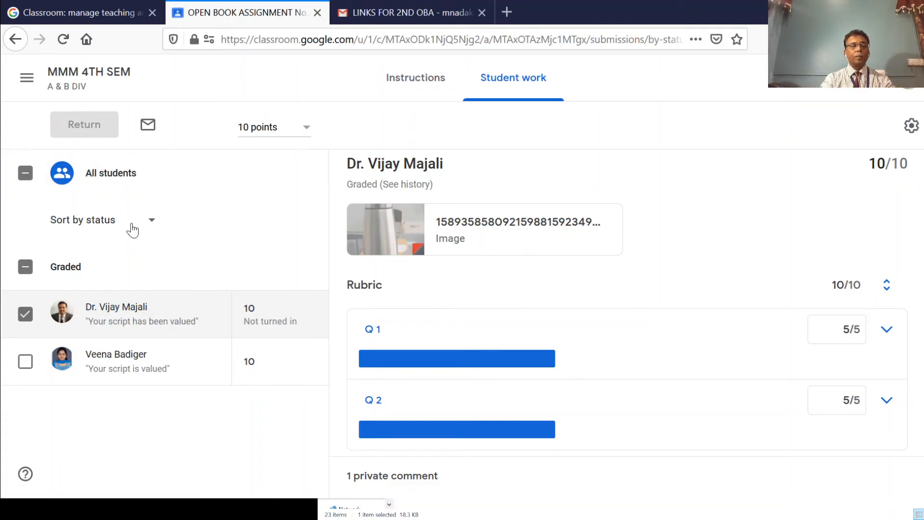
{"action": "left_click", "coordinate": [73, 267]}
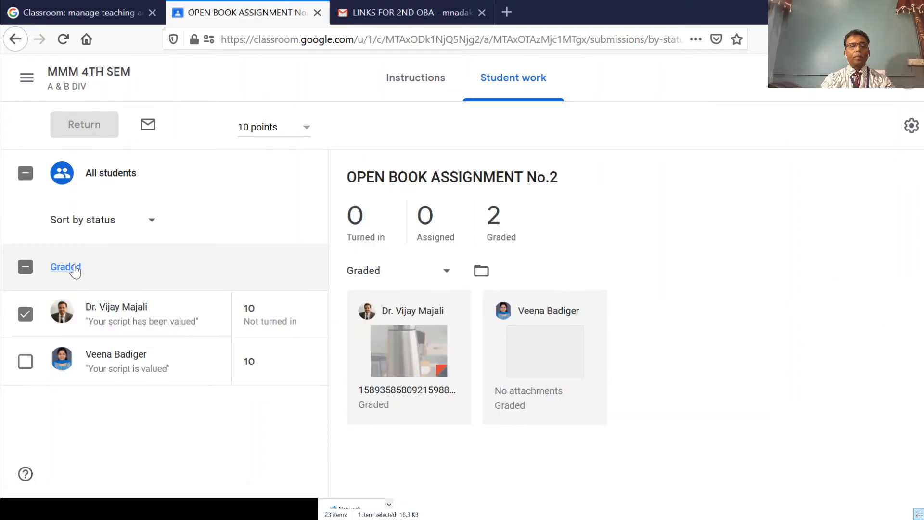
{"action": "left_click", "coordinate": [423, 388]}
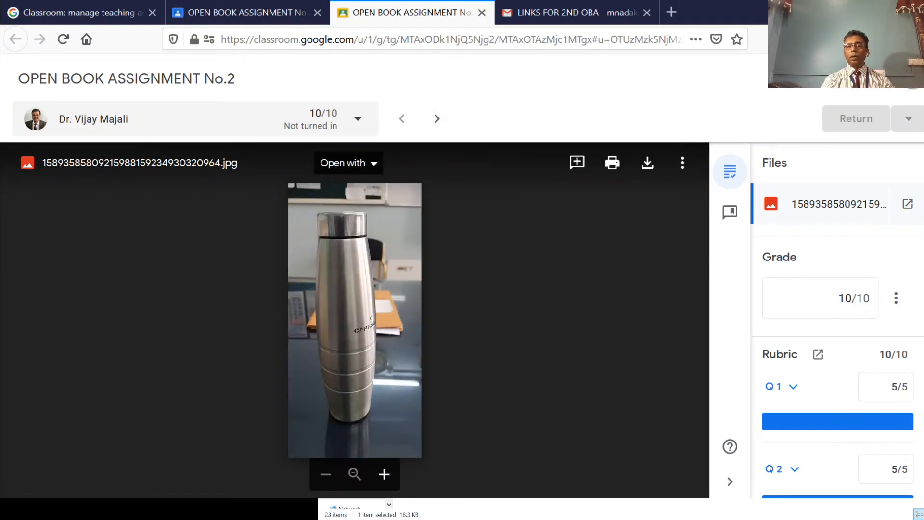
{"action": "scroll", "coordinate": [837, 317], "scroll_direction": "down", "scroll_amount": 5}
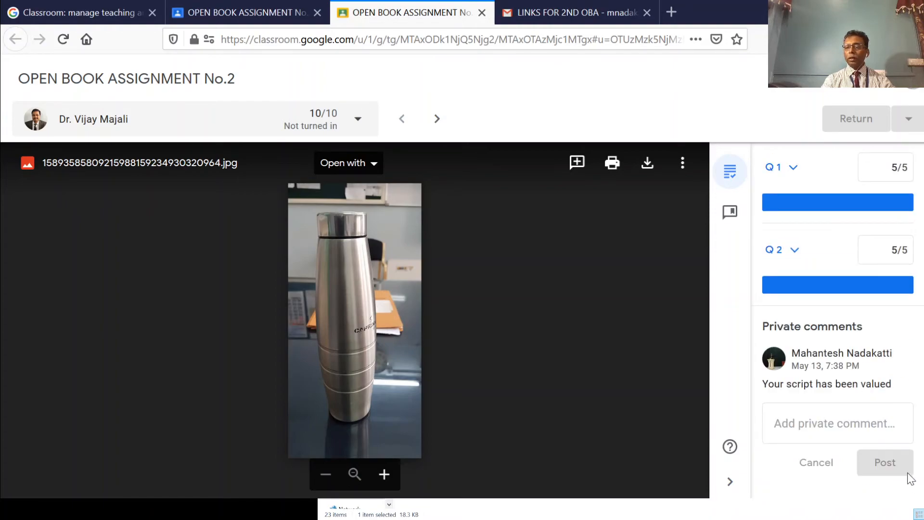
{"action": "scroll", "coordinate": [837, 317], "scroll_direction": "up", "scroll_amount": 5}
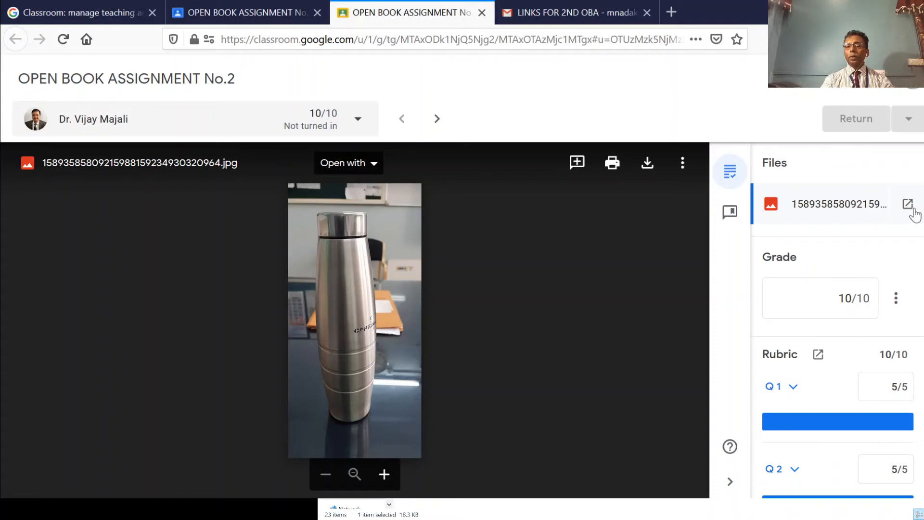
{"action": "left_click", "coordinate": [481, 12]}
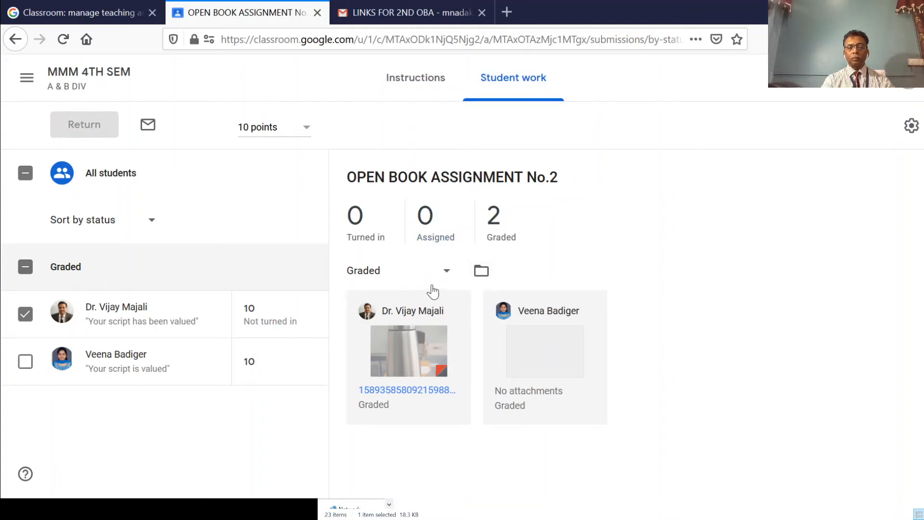
- Keep the Graded filter, check both students' Return menus, then open the grade export settings
{"action": "left_click", "coordinate": [446, 273]}
{"action": "left_click", "coordinate": [808, 276]}
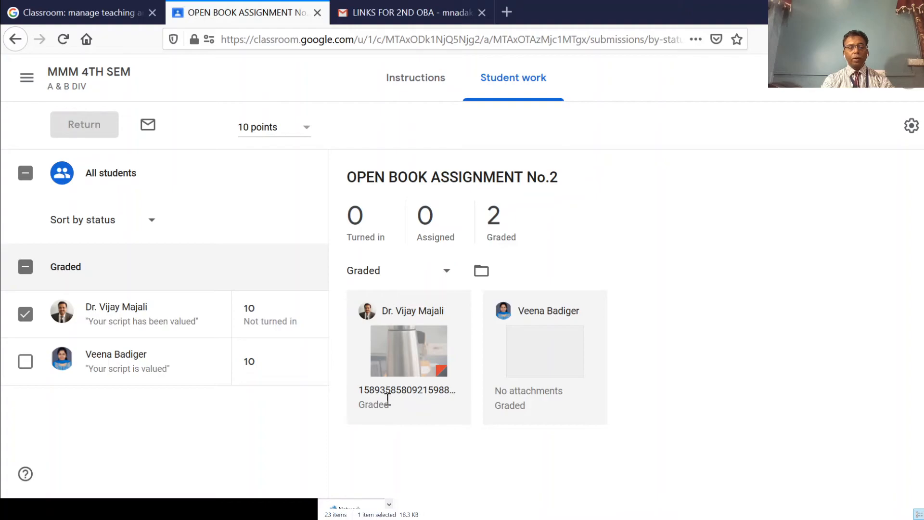
{"action": "left_click", "coordinate": [312, 368]}
{"action": "left_click", "coordinate": [308, 366]}
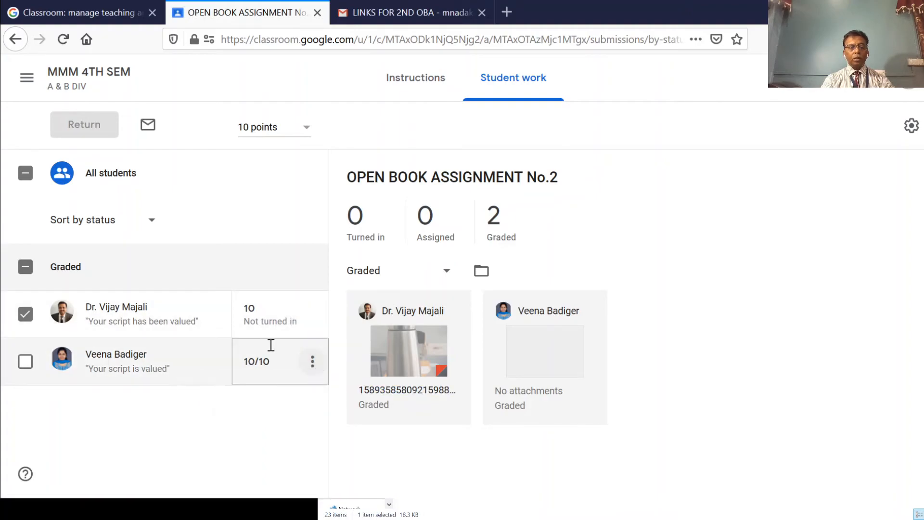
{"action": "left_click", "coordinate": [25, 314]}
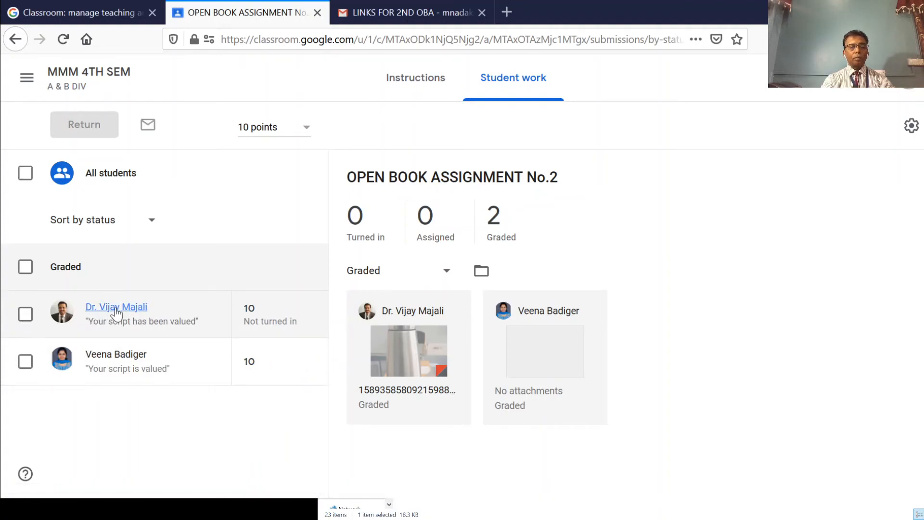
{"action": "left_click", "coordinate": [312, 315]}
{"action": "left_click", "coordinate": [291, 400]}
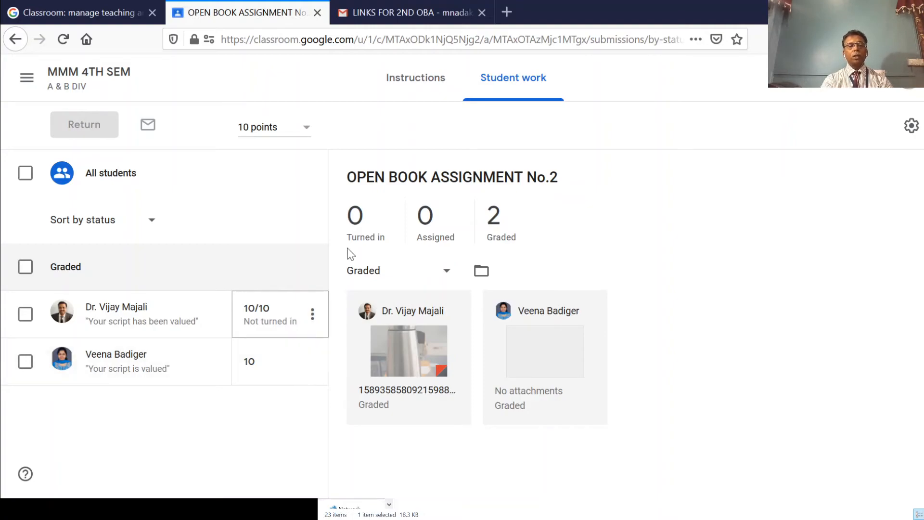
{"action": "left_click", "coordinate": [911, 126]}
- Export all grades to a Google Sheet showing both students at 10 (average 10.0), then close it
{"action": "left_click", "coordinate": [833, 162]}
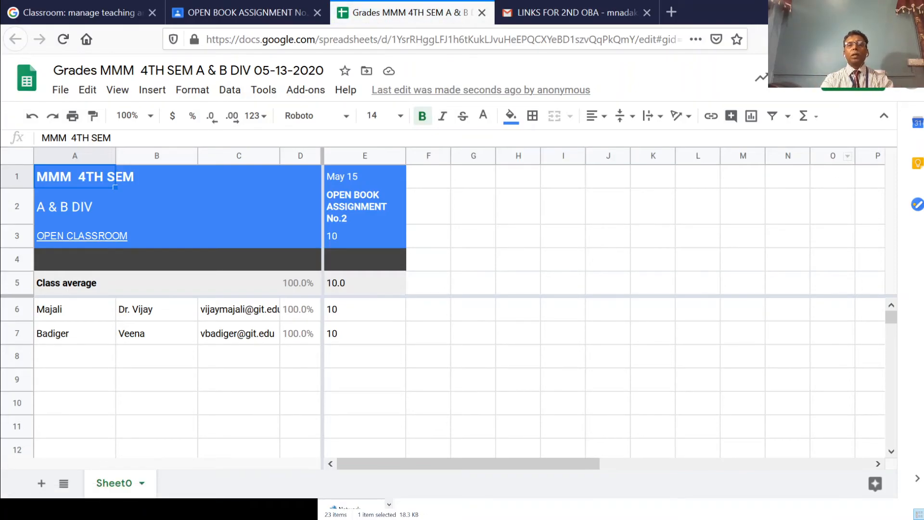
{"action": "left_click", "coordinate": [481, 12]}
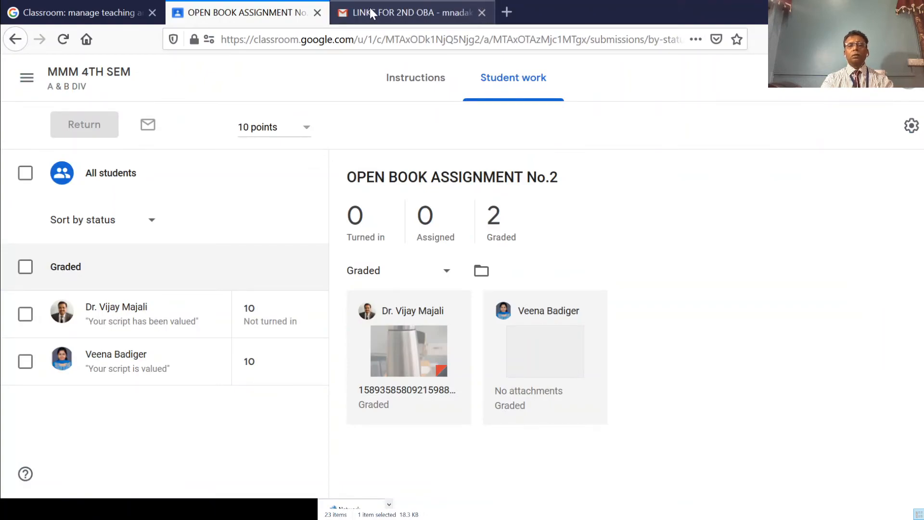